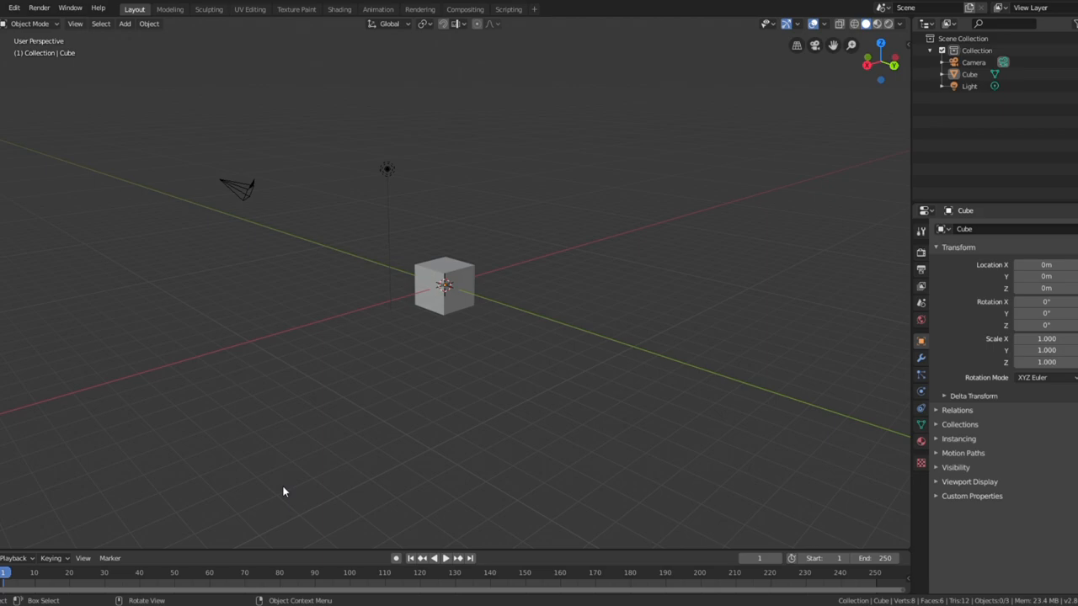
# Select the default cube, the light and the camera one after another to identify the scene's objects.
pyautogui.click(435, 308)
pyautogui.scroll(1, 429, 291)
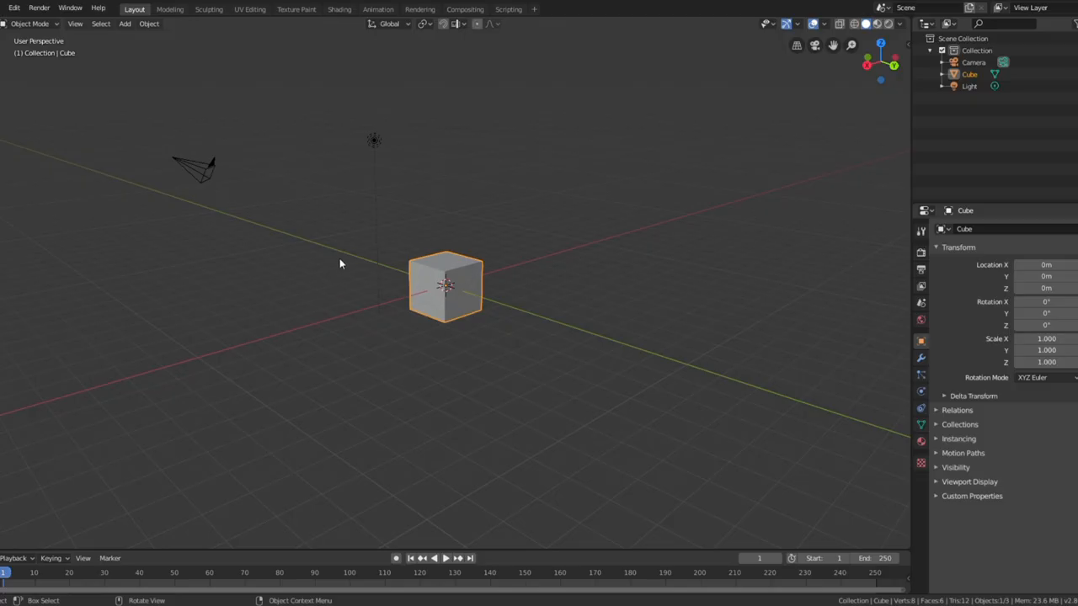
pyautogui.click(373, 145)
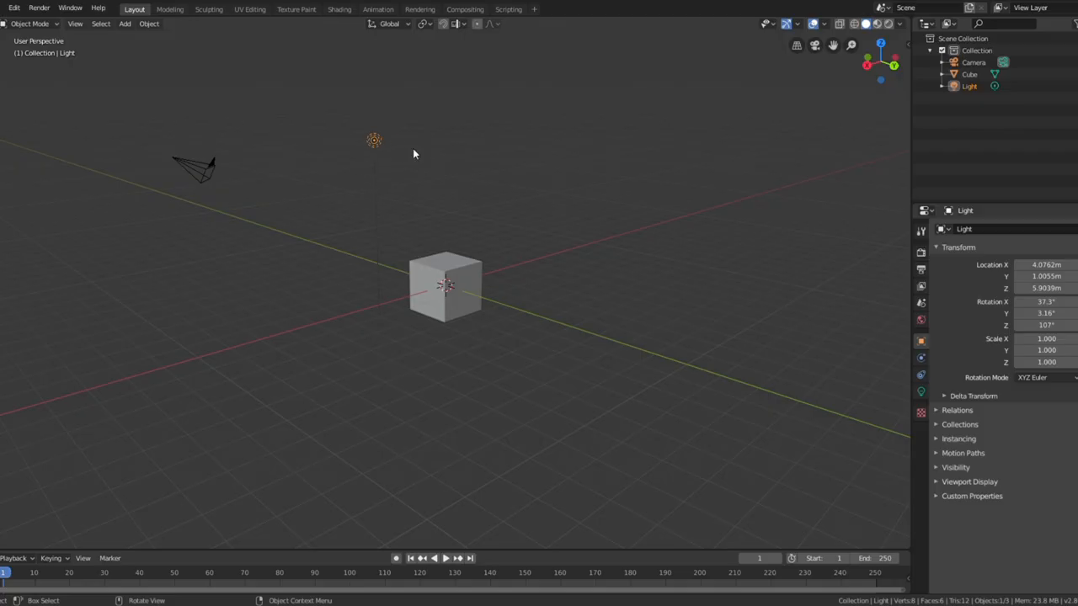
pyautogui.click(211, 173)
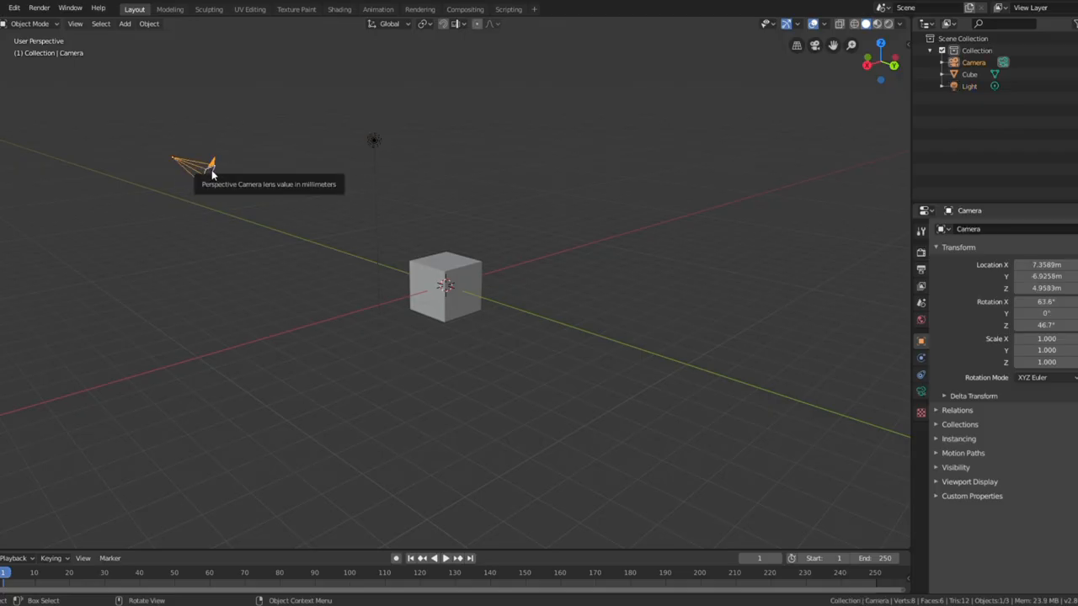
# Delete the default cube and add a new cube mesh at the scene's origin.
pyautogui.click(423, 268)
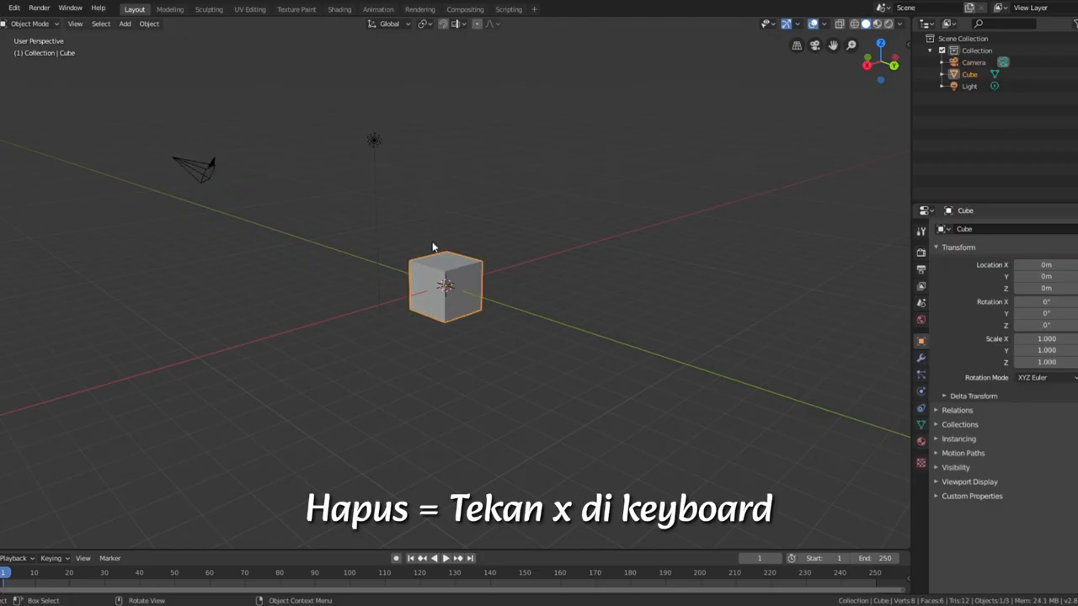
pyautogui.press('x')
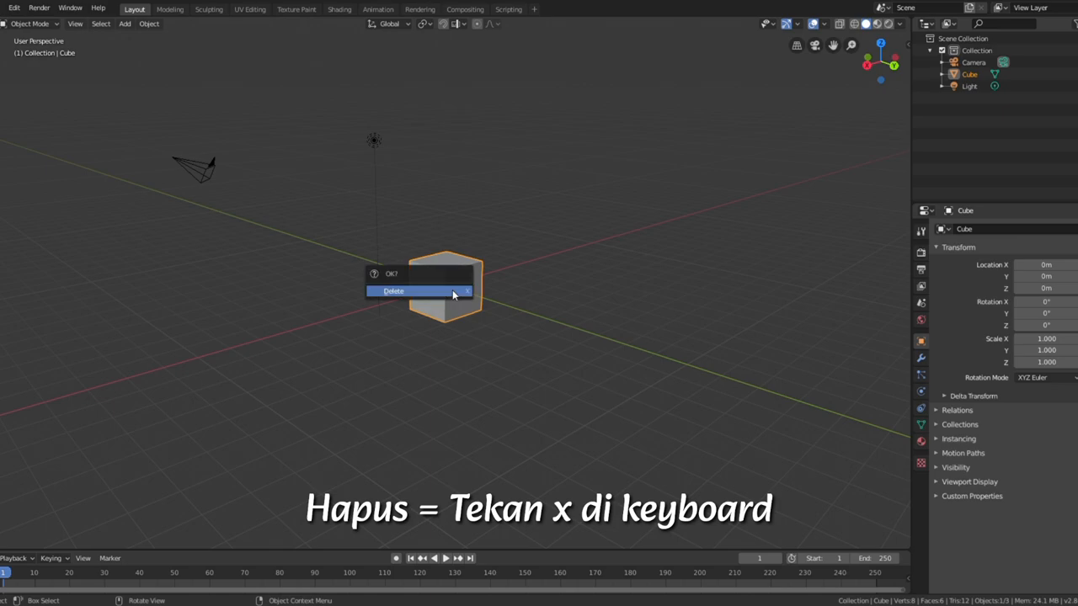
pyautogui.click(437, 292)
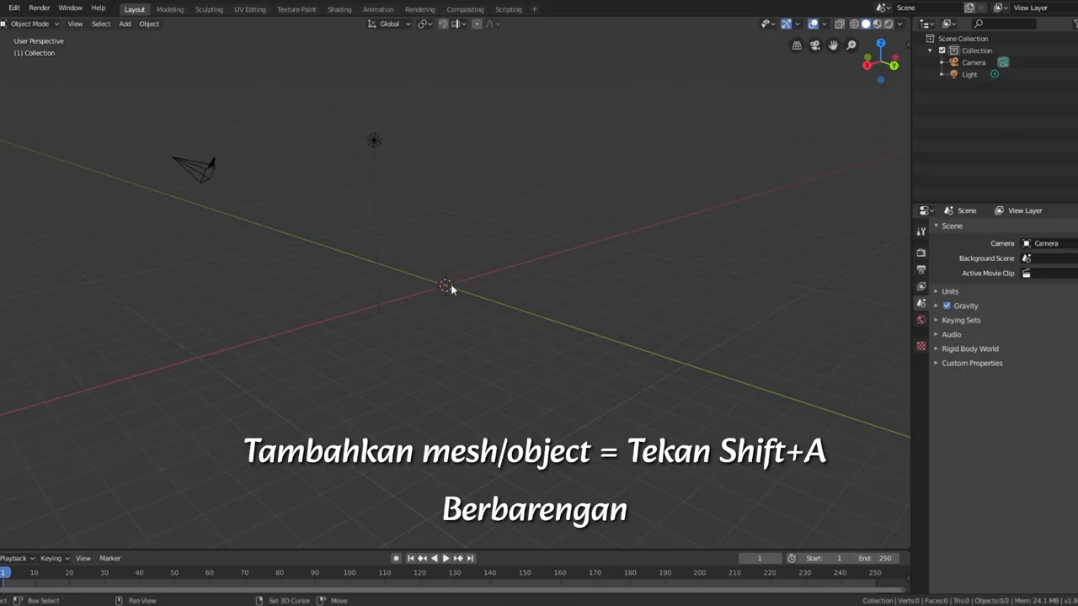
pyautogui.hotkey('shift', 'a')
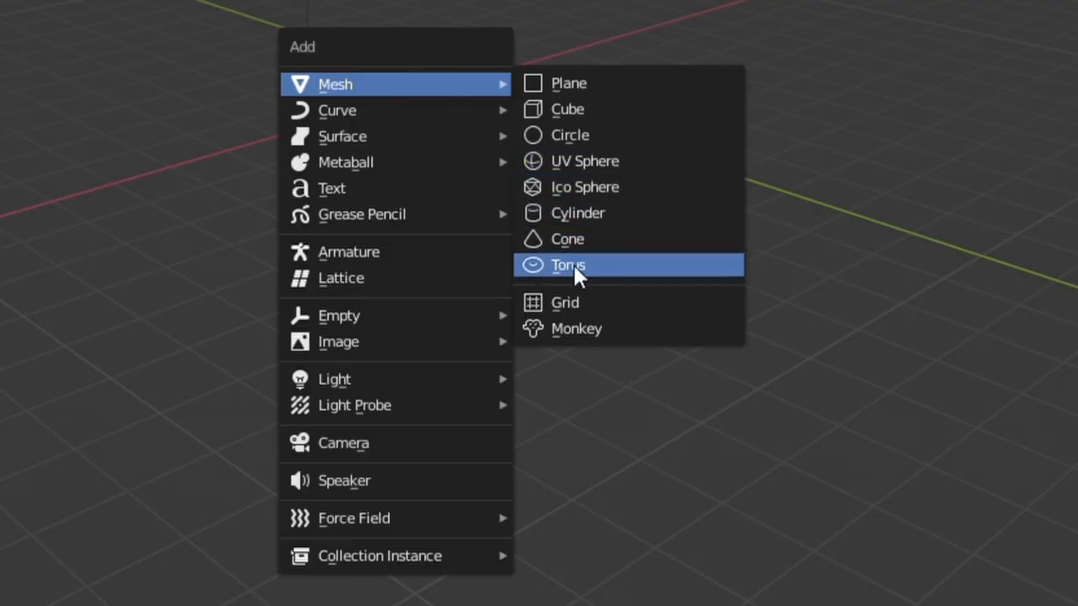
pyautogui.click(552, 116)
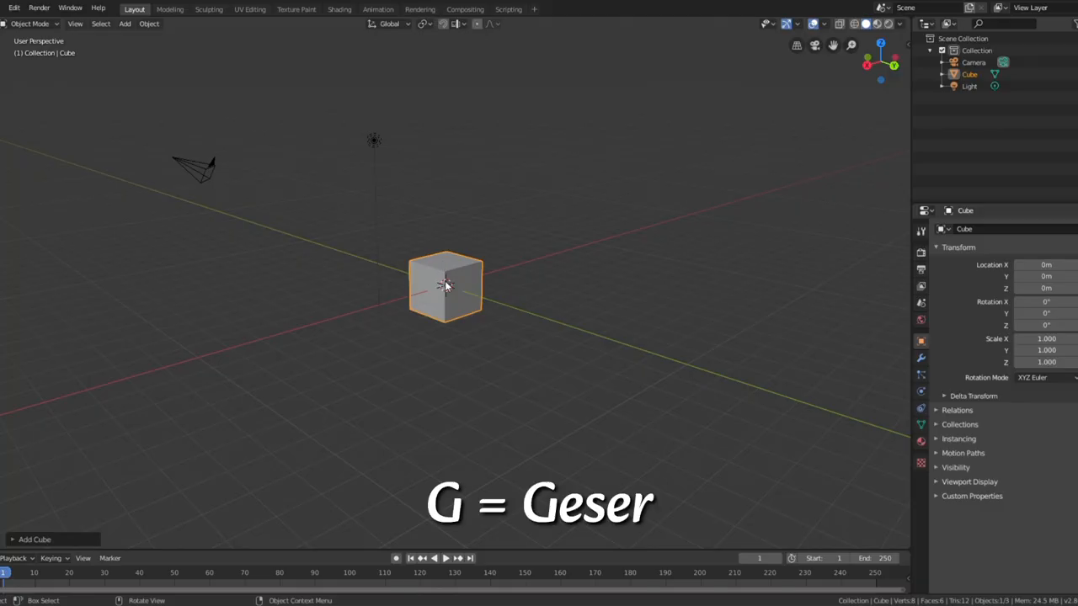
# Move the cube freely towards the camera's side, and move it again to about X -5.26 m, Y 4.23 m, Z 1.60 m.
pyautogui.press('g')
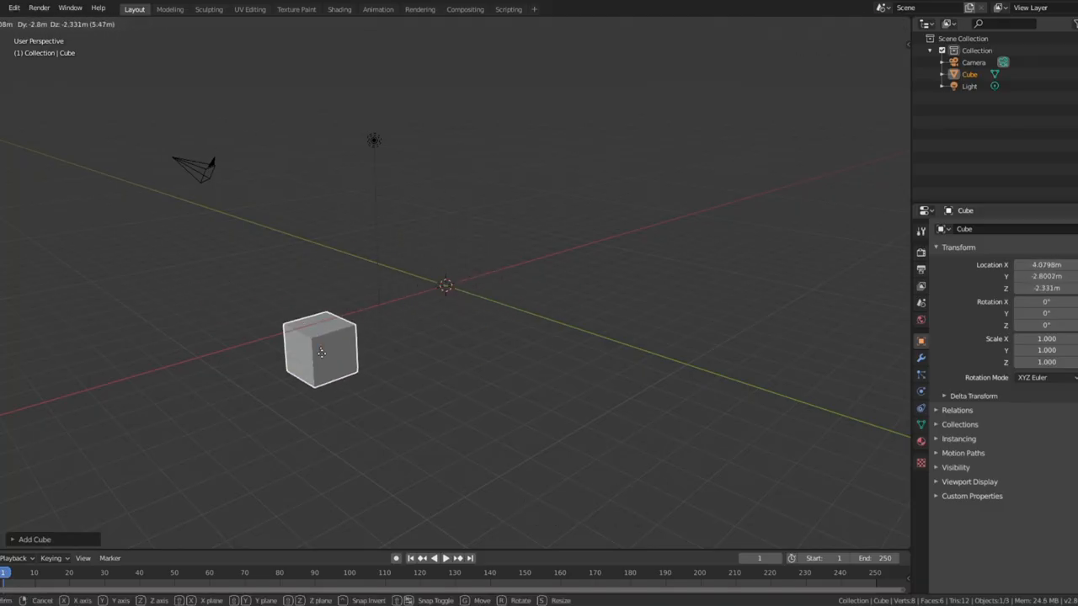
pyautogui.click(200, 338)
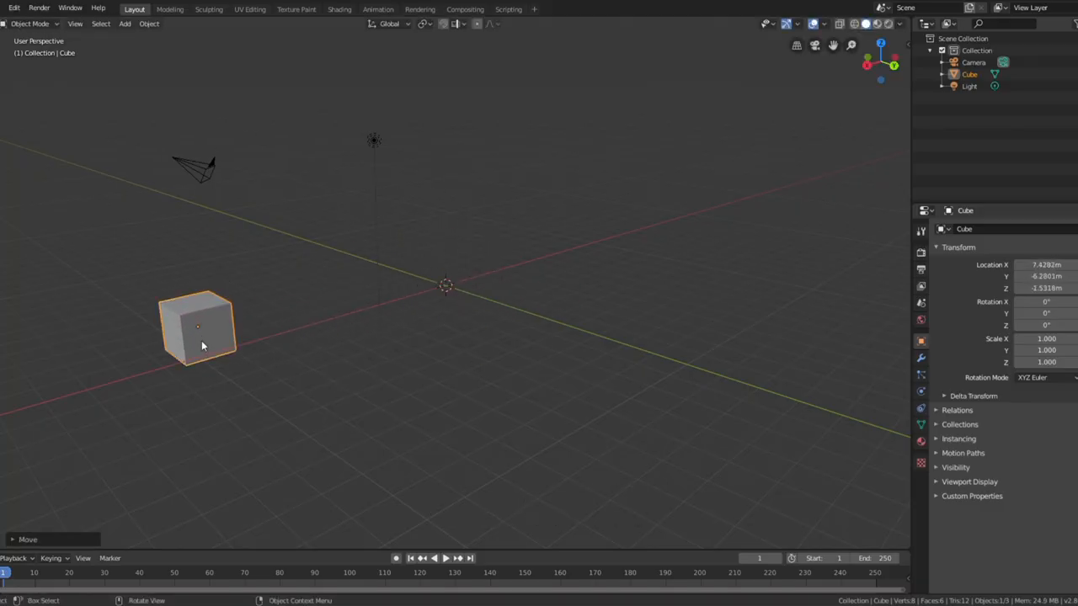
pyautogui.press('g')
pyautogui.click(664, 262)
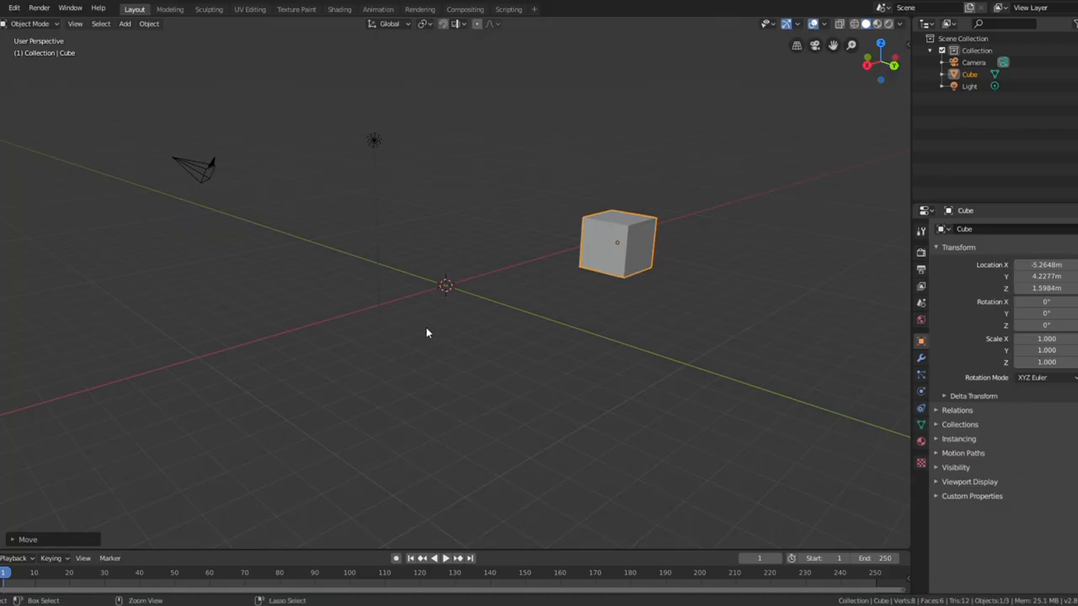
# Undo both cube moves, redo them, and undo them again.
pyautogui.hotkey('ctrl', 'z')
pyautogui.hotkey('ctrl', 'z')
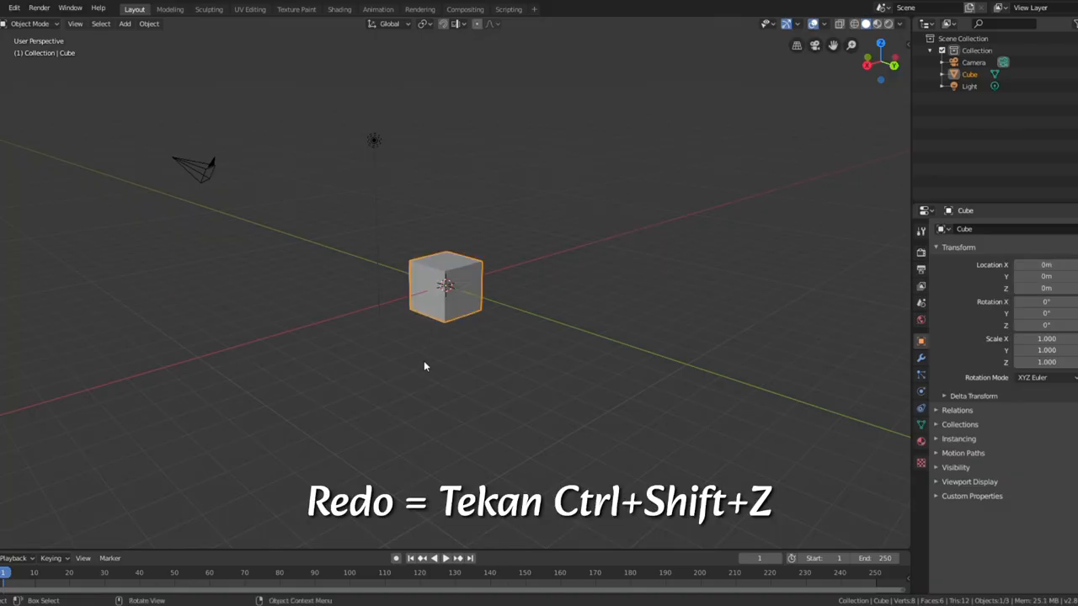
pyautogui.hotkey('ctrl', 'shift', 'z')
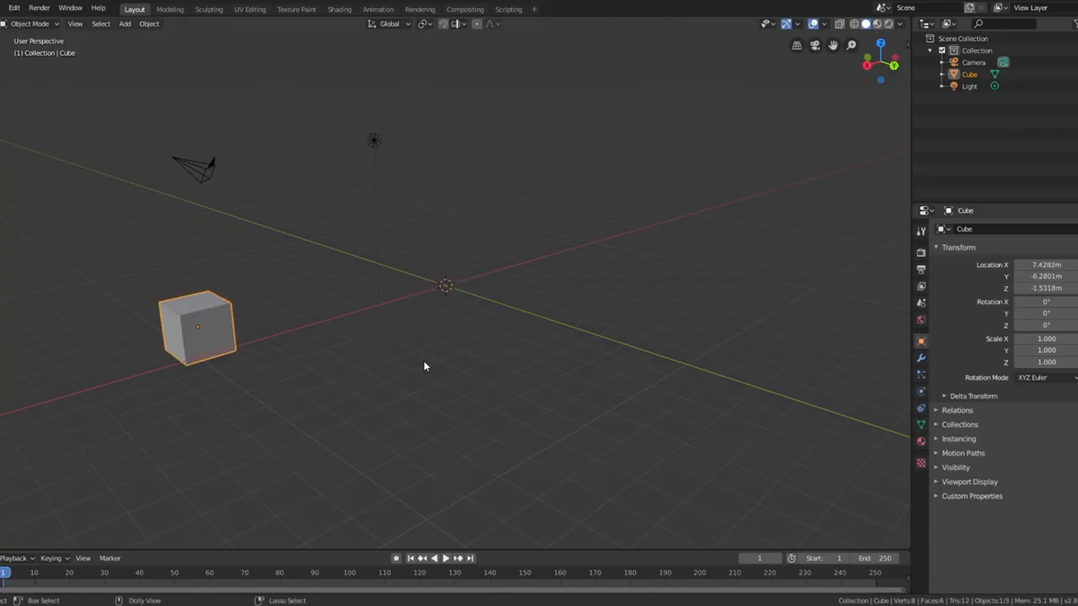
pyautogui.hotkey('ctrl', 'shift', 'z')
pyautogui.hotkey('ctrl', 'z')
pyautogui.hotkey('ctrl', 'z')
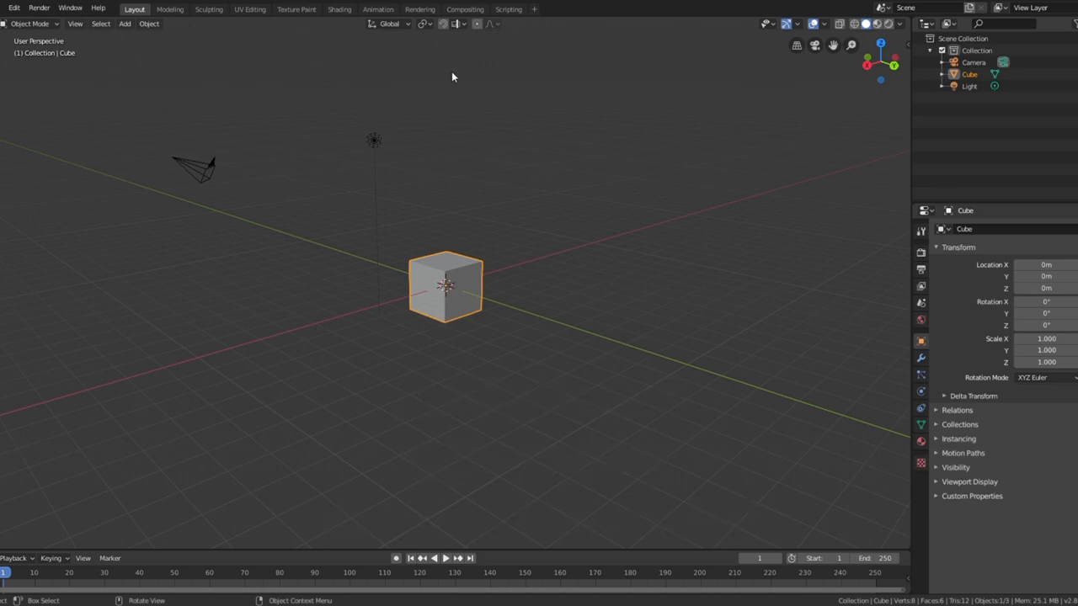
# Try moving the cube along the global Y, X and Z axes in turn, cancelling each move.
pyautogui.moveTo(458, 265); pyautogui.dragTo(461, 286, button='middle')
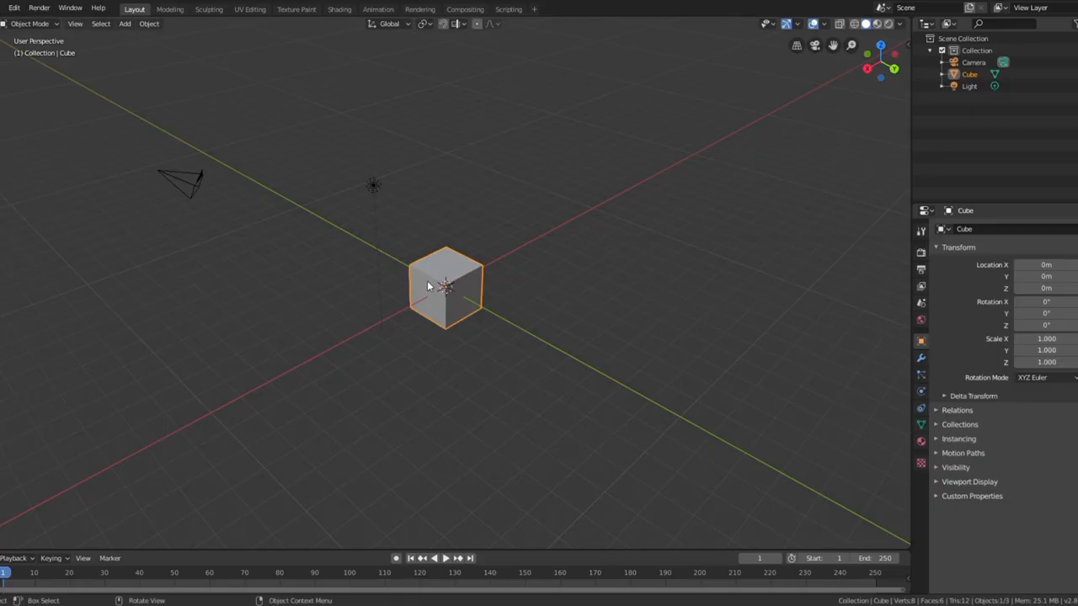
pyautogui.press('g')
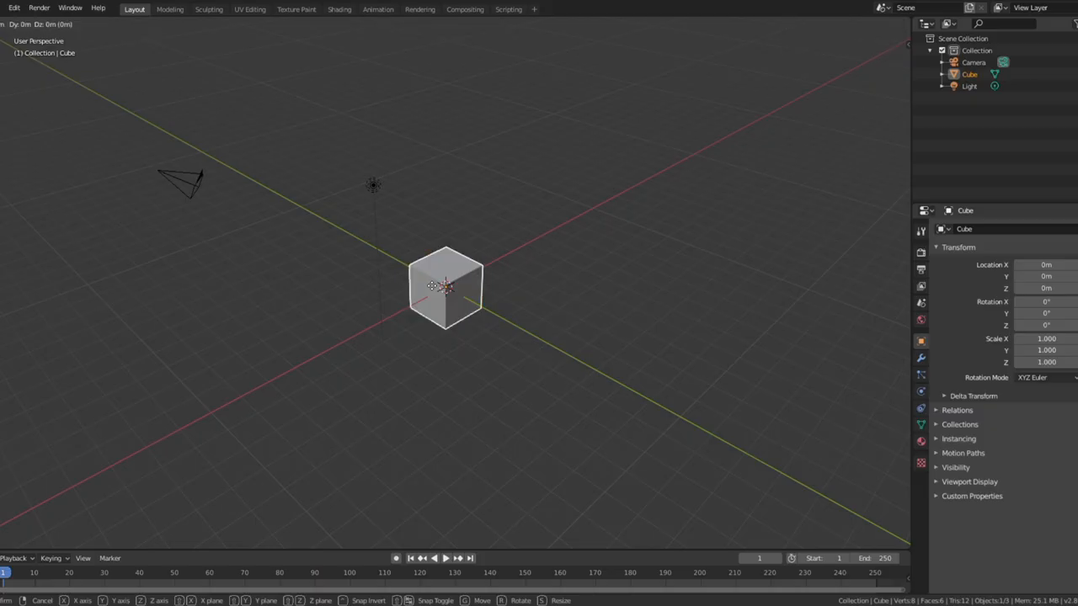
pyautogui.press('y')
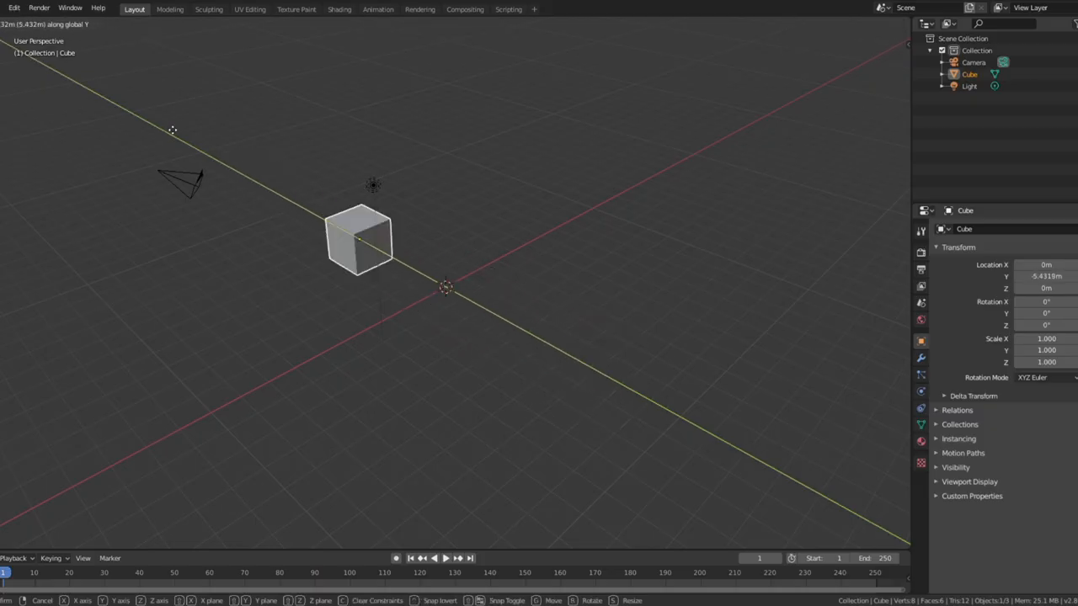
pyautogui.press('Escape')
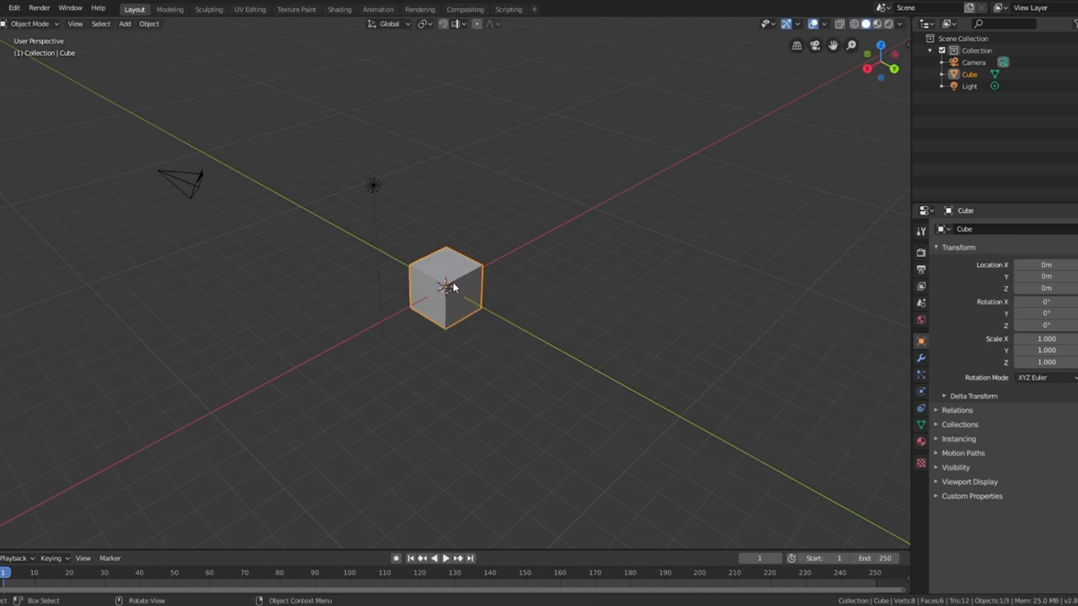
pyautogui.press('g')
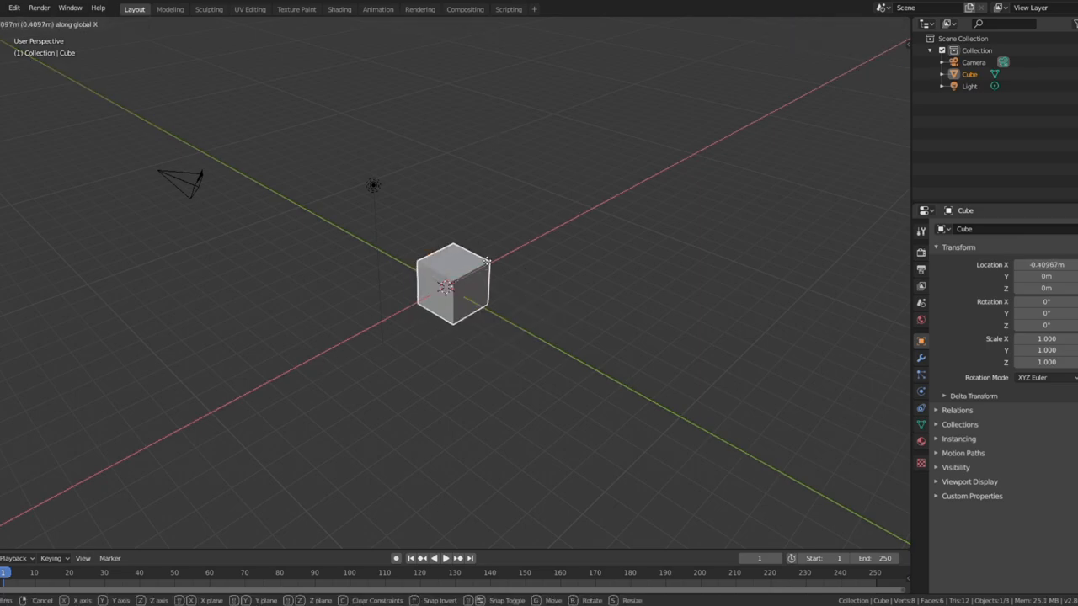
pyautogui.press('Escape')
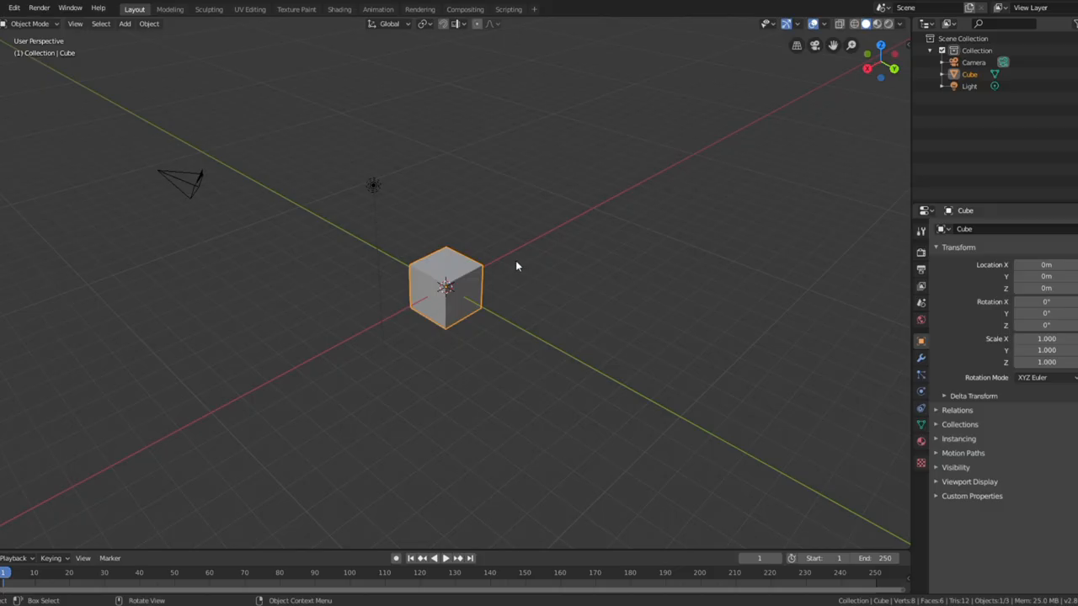
pyautogui.press('g')
pyautogui.press('z')
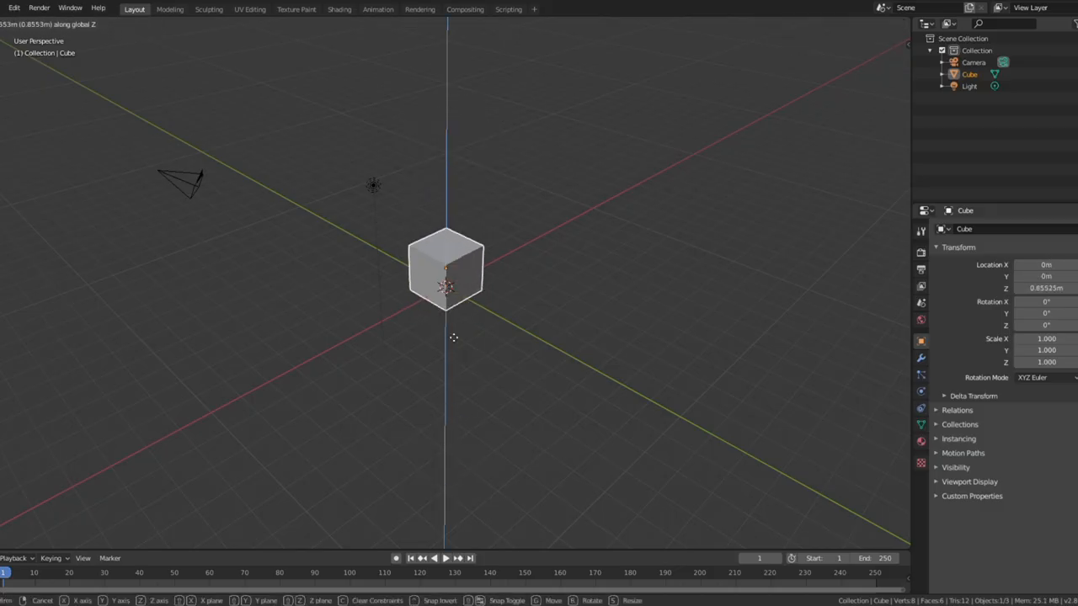
pyautogui.press('Escape')
# Try scaling the cube uniformly to about 2.8, and cancel the scaling.
pyautogui.moveTo(516, 325); pyautogui.dragTo(518, 350, button='middle')
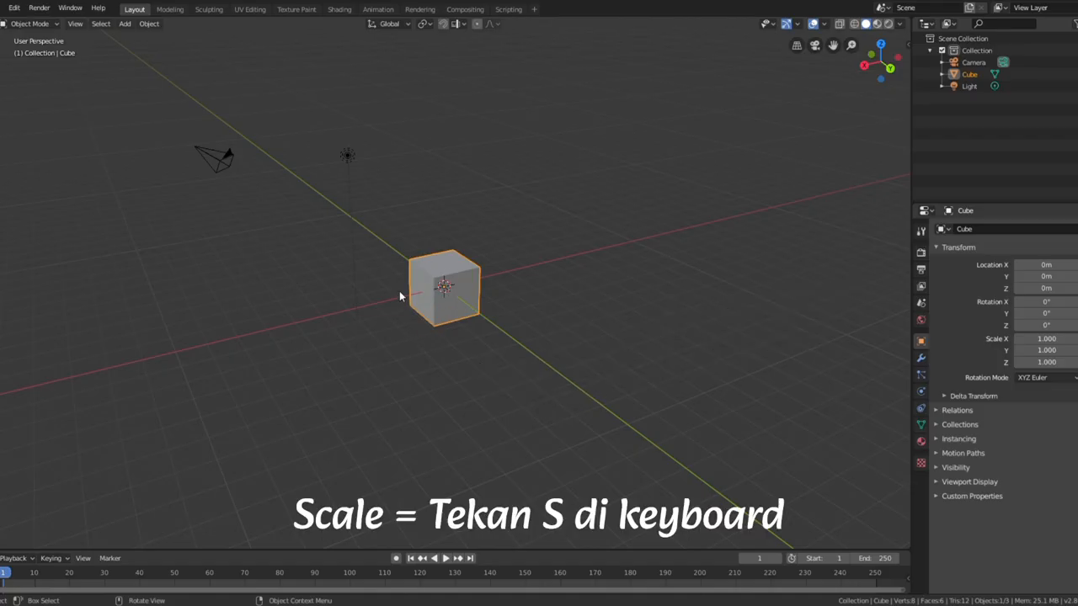
pyautogui.press('s')
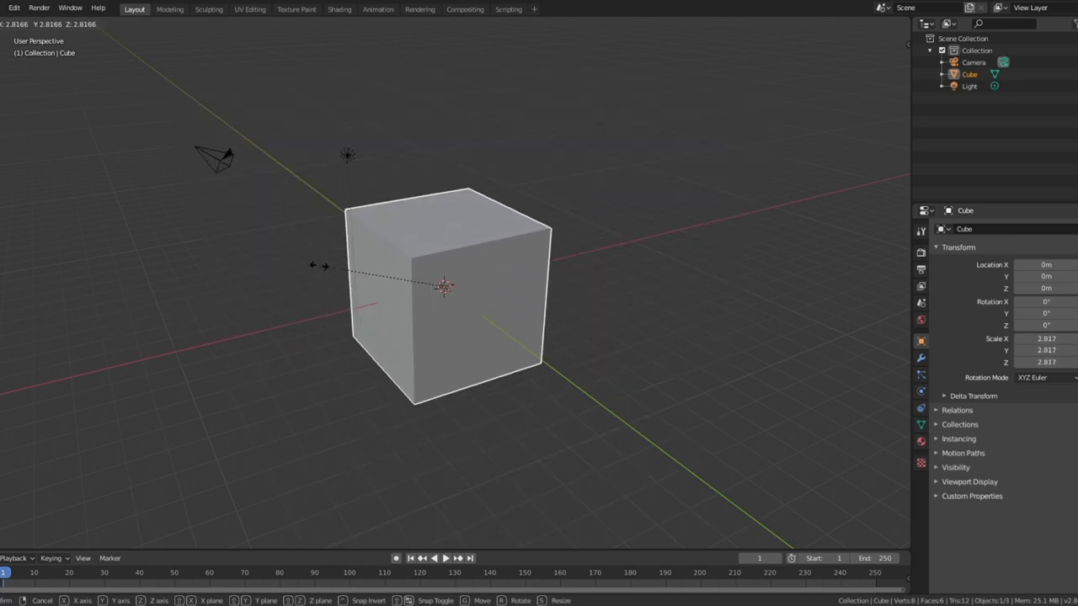
pyautogui.press('Escape')
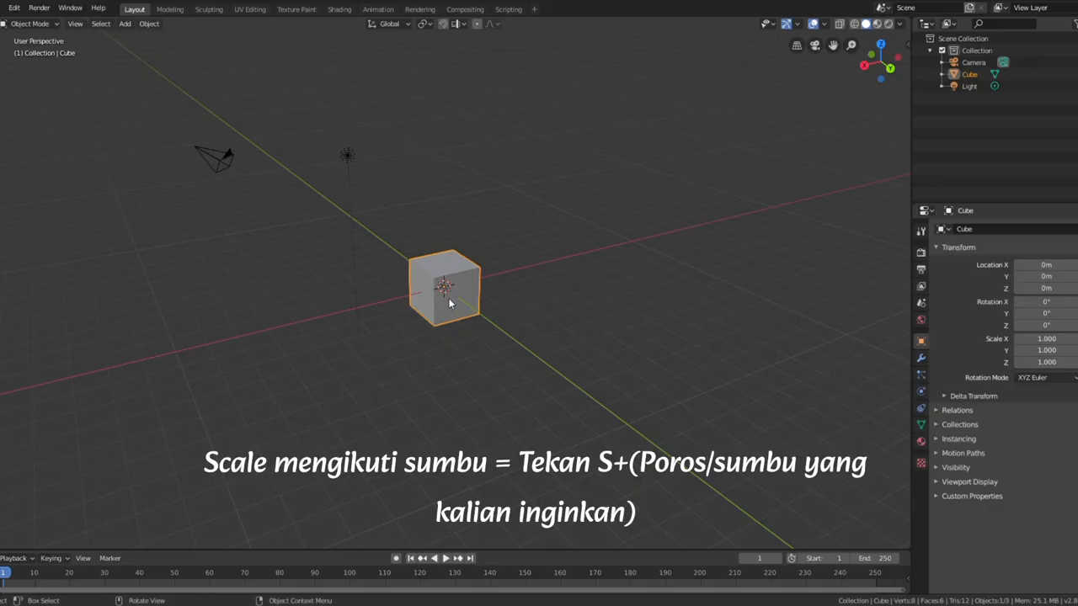
# Scale the cube along single axes to about 10.56 in Y, -7.66 in X and 0.21 in Z.
pyautogui.press('s')
pyautogui.press('y')
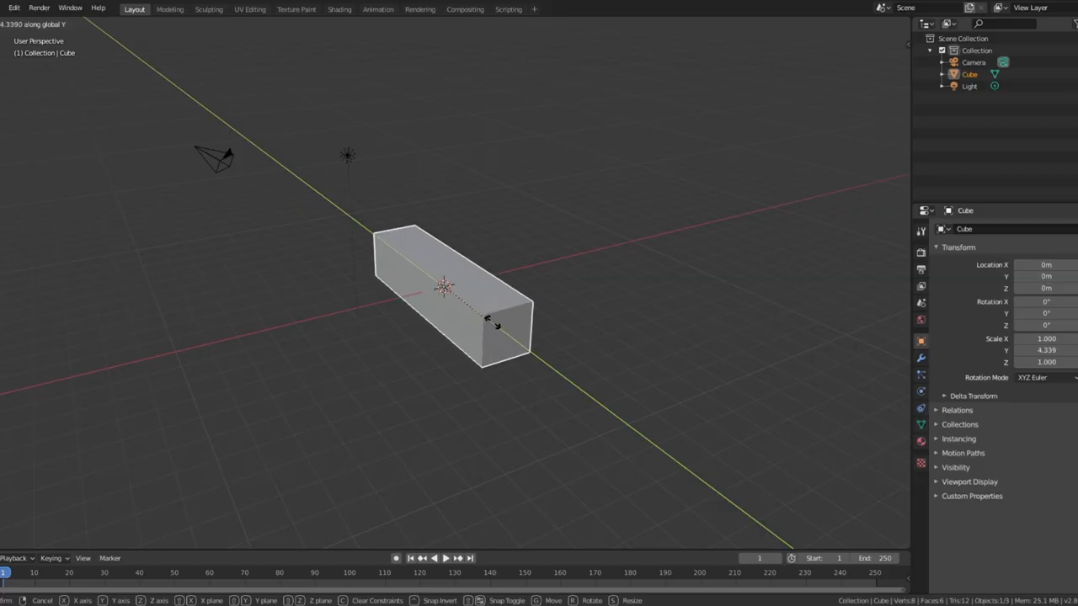
pyautogui.click(559, 357)
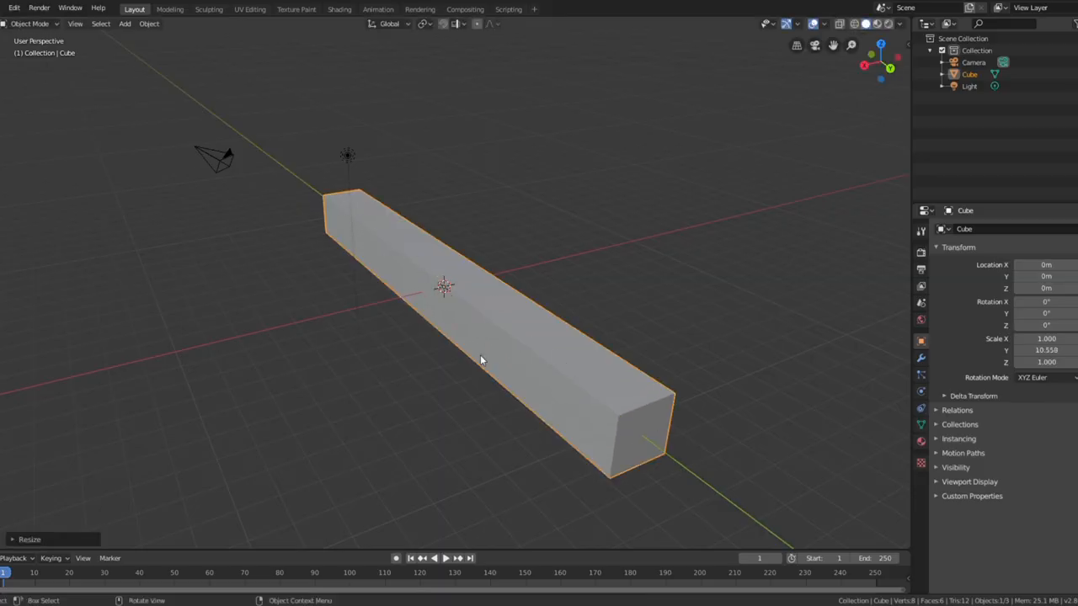
pyautogui.press('s')
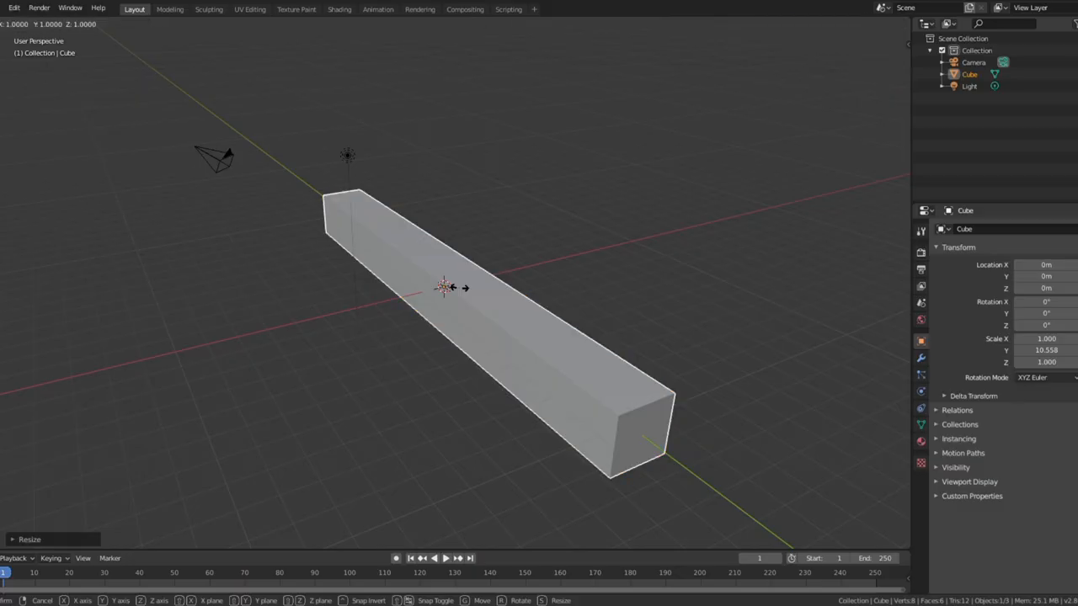
pyautogui.press('x')
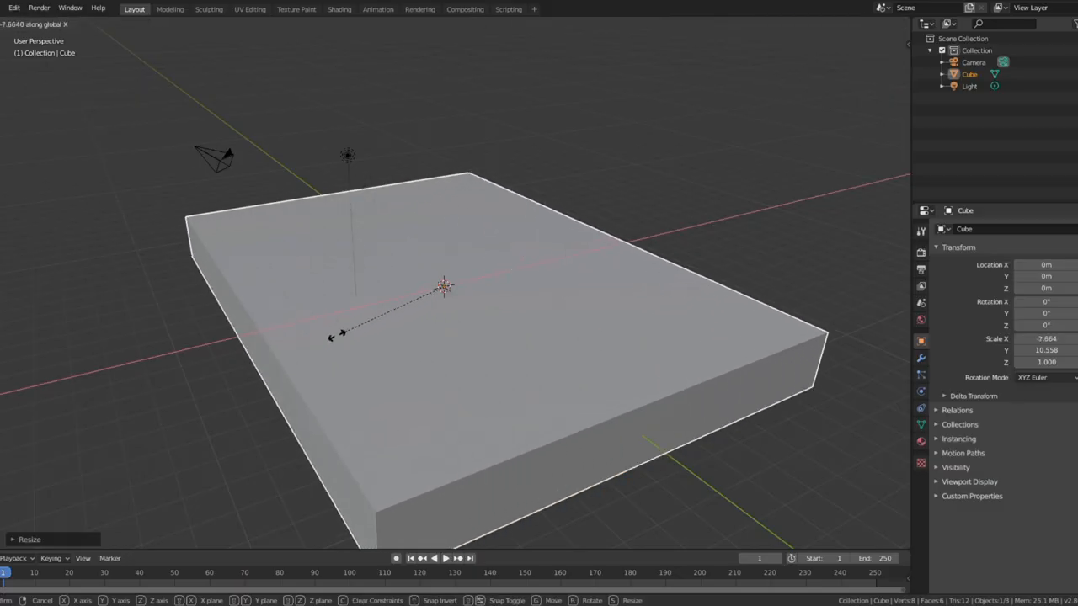
pyautogui.click(336, 338)
pyautogui.press('s')
pyautogui.press('z')
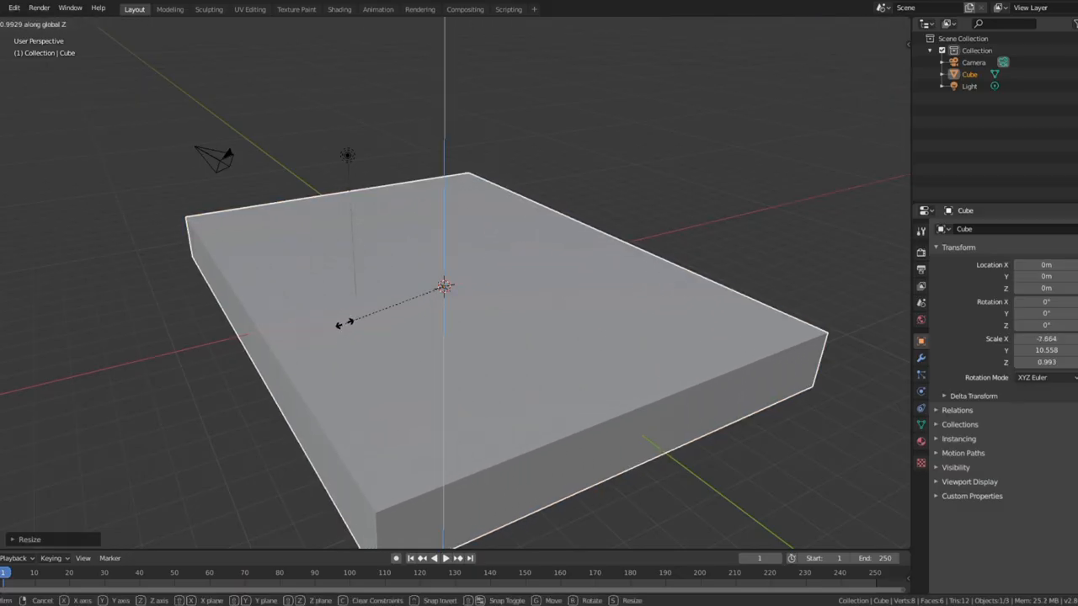
pyautogui.click(421, 296)
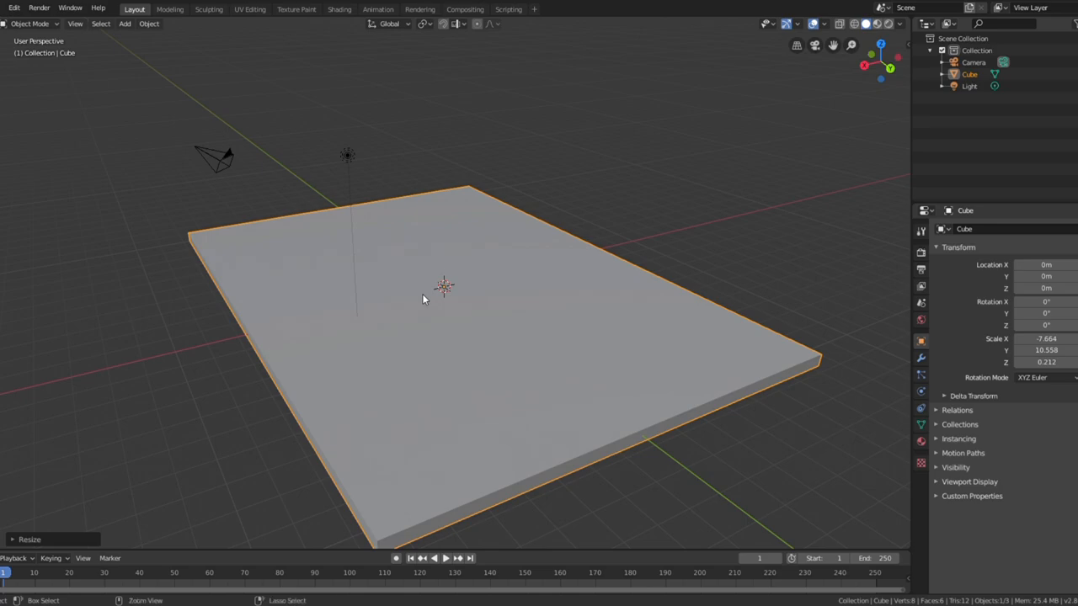
# Undo the cube's Z, X and Y scalings.
pyautogui.hotkey('ctrl', 'z')
pyautogui.hotkey('ctrl', 'z')
pyautogui.press('z')
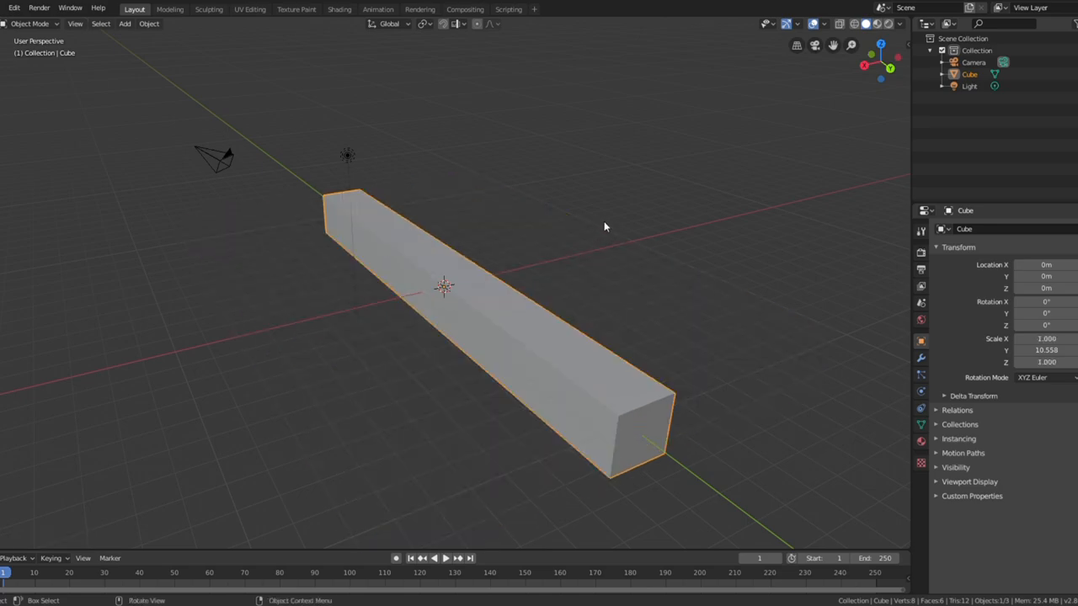
pyautogui.hotkey('ctrl', 'z')
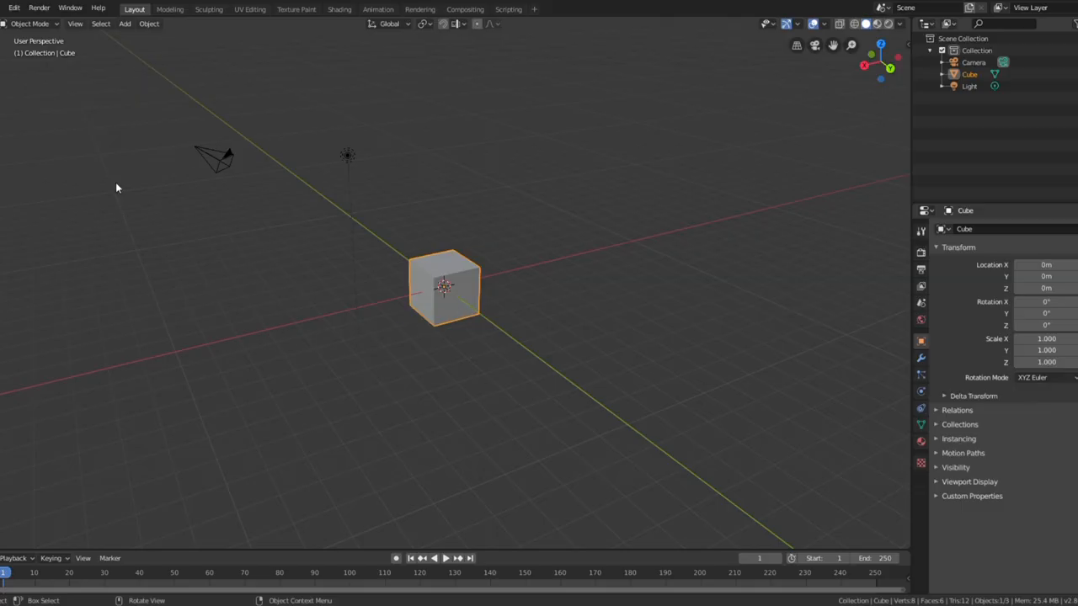
# Switch the cube to Edit Mode, toggle to Object Mode and return to Edit Mode.
pyautogui.click(53, 25)
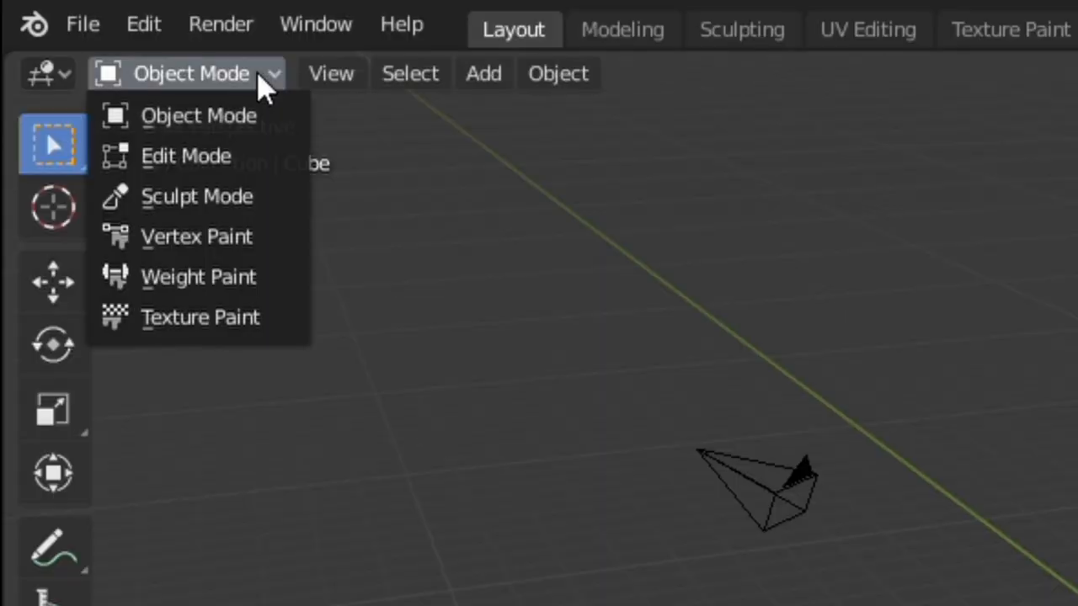
pyautogui.click(198, 156)
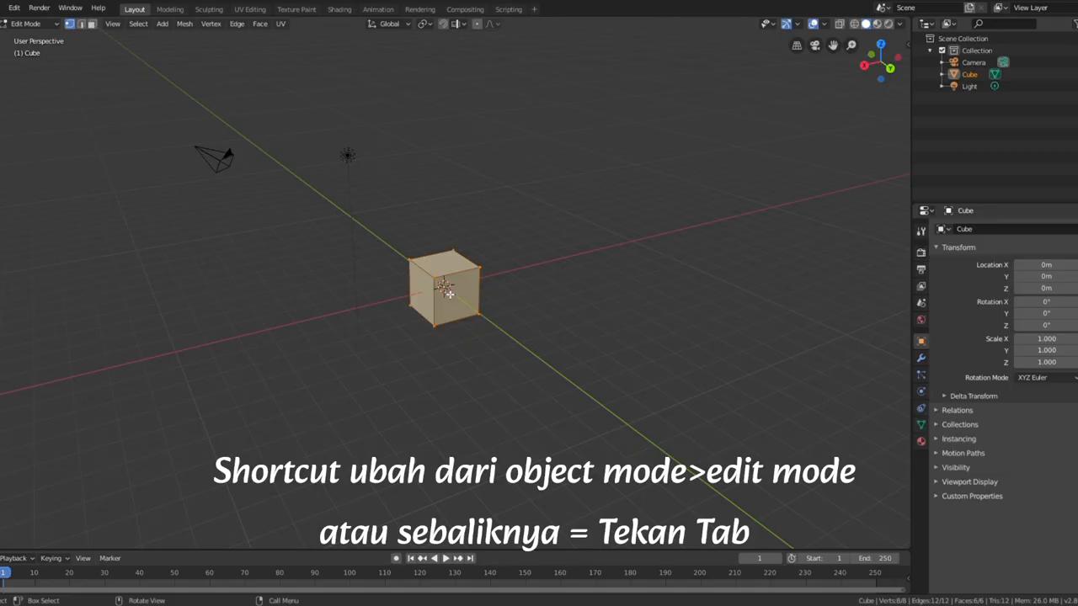
pyautogui.press('Tab')
pyautogui.press('Tab')
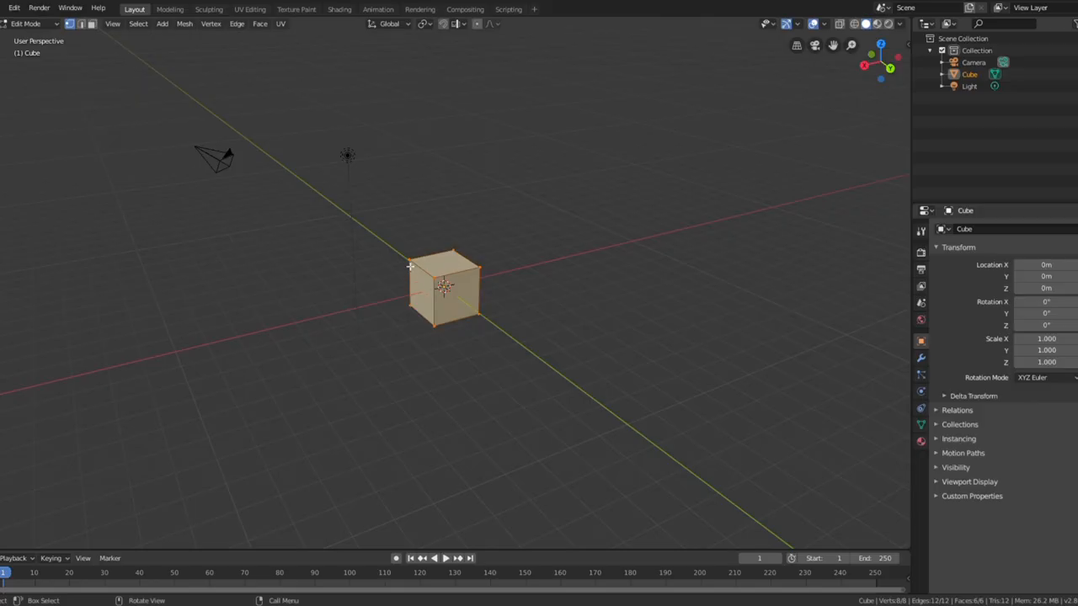
# Try moving two of the cube's top corner vertices one after the other, cancelling each move.
pyautogui.click(480, 271)
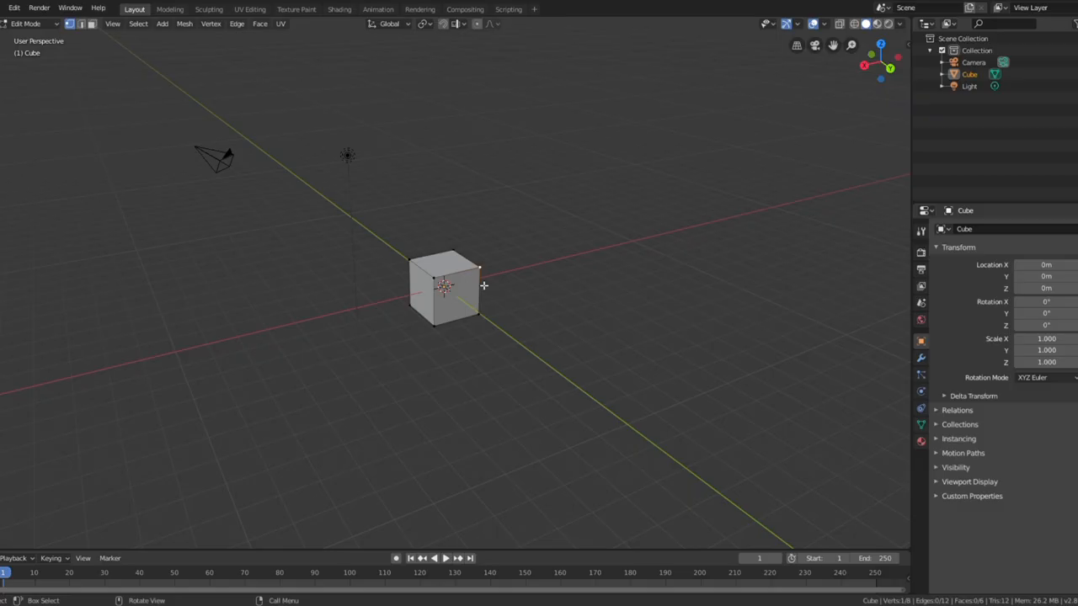
pyautogui.press('g')
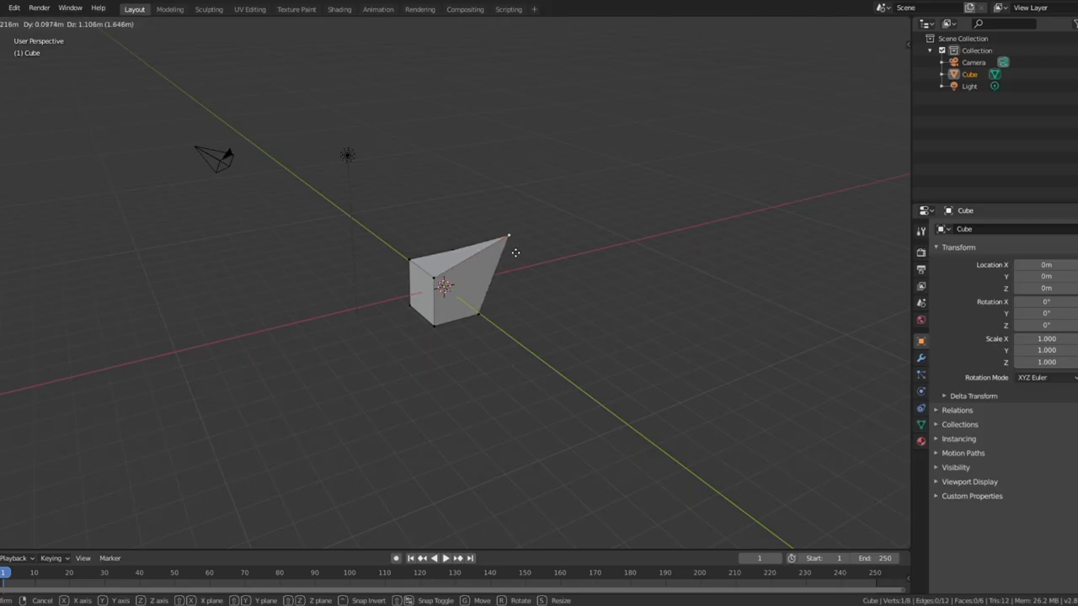
pyautogui.rightClick(543, 271)
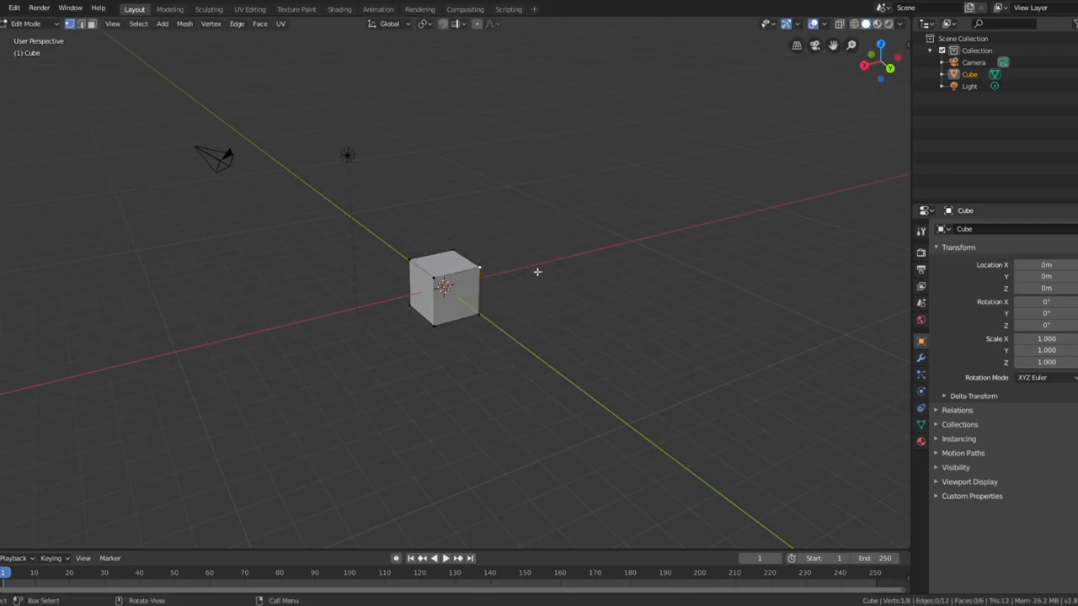
pyautogui.click(433, 283)
pyautogui.press('g')
pyautogui.press('Escape')
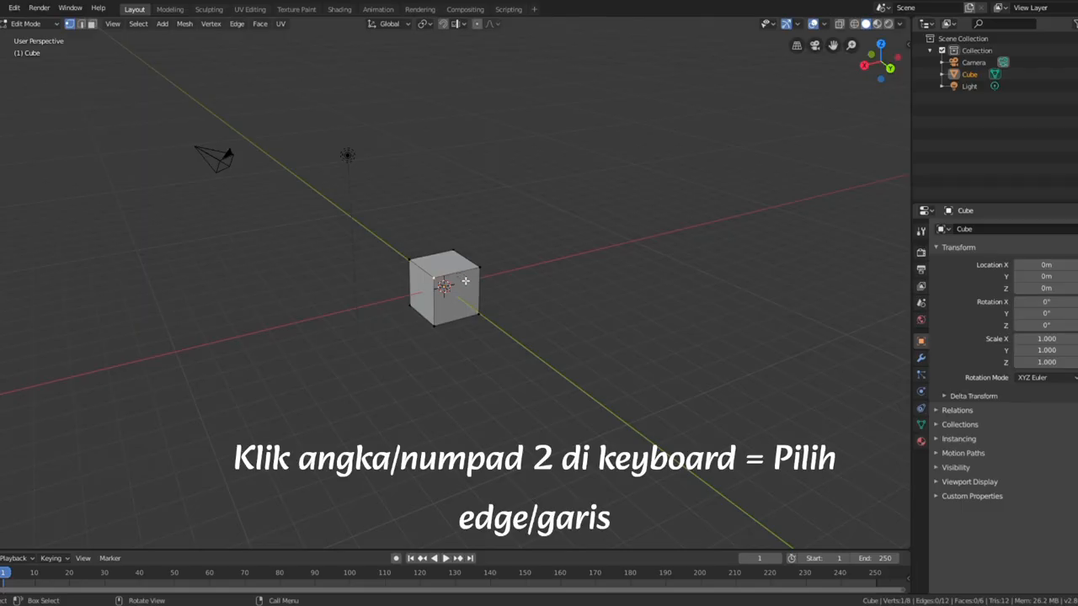
# Switch to edge selection, try moving the top edge of the cube's Y-facing side, and cancel the move.
pyautogui.press('2')
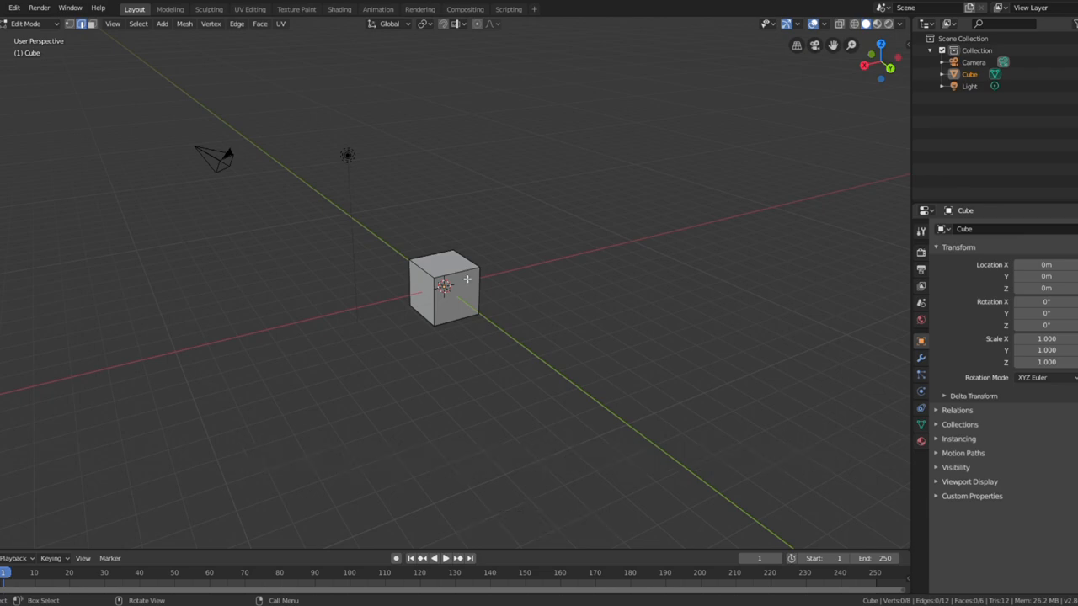
pyautogui.click(454, 275)
pyautogui.press('g')
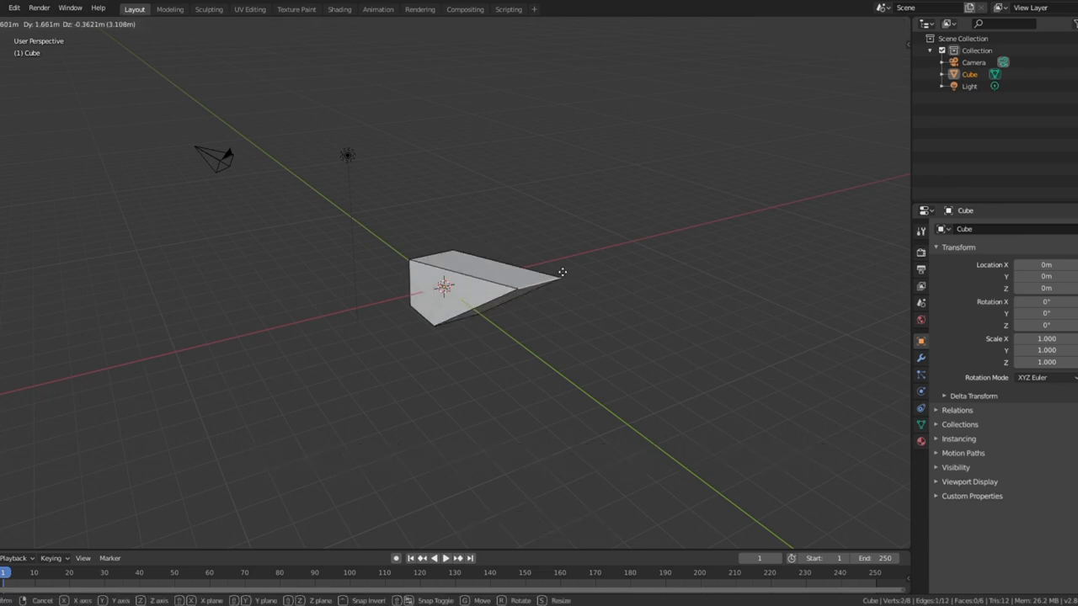
pyautogui.rightClick(556, 264)
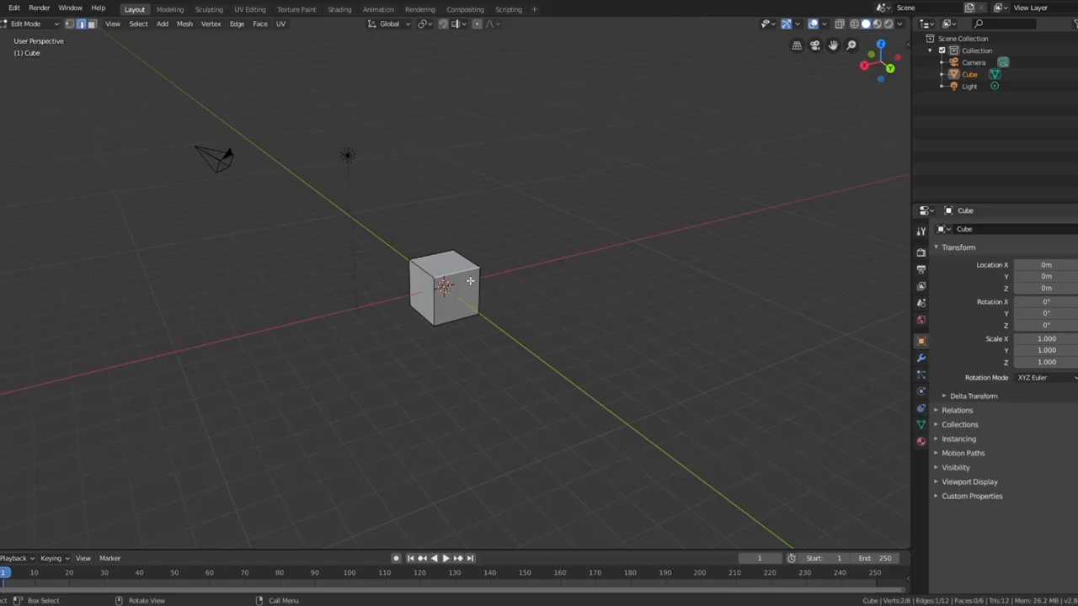
# Switch to face selection and try moving the cube's Y-facing side along the Y axis, cancelling the move.
pyautogui.press('3')
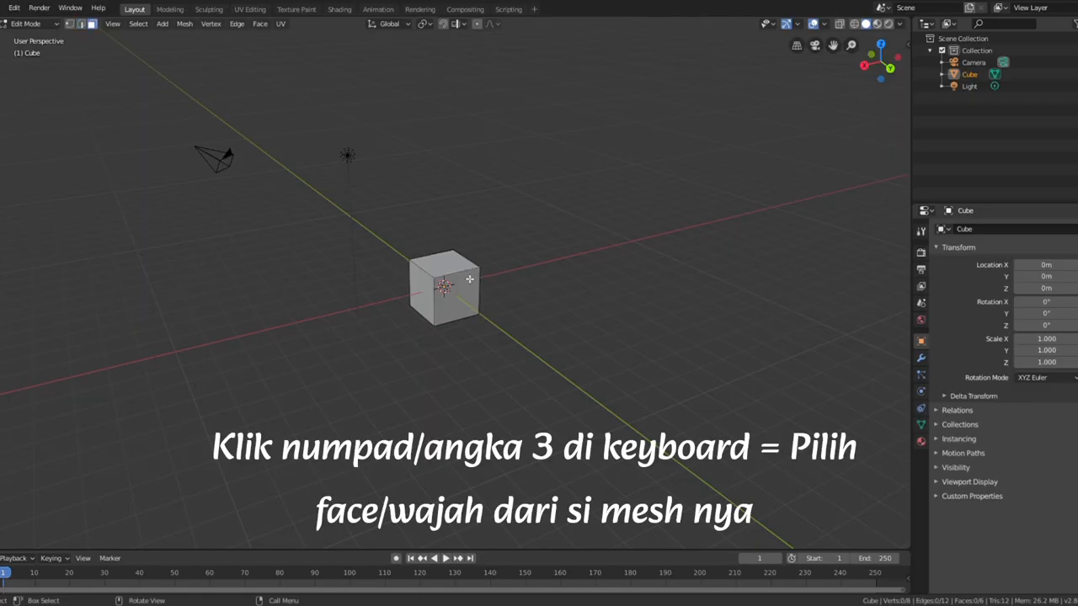
pyautogui.click(458, 289)
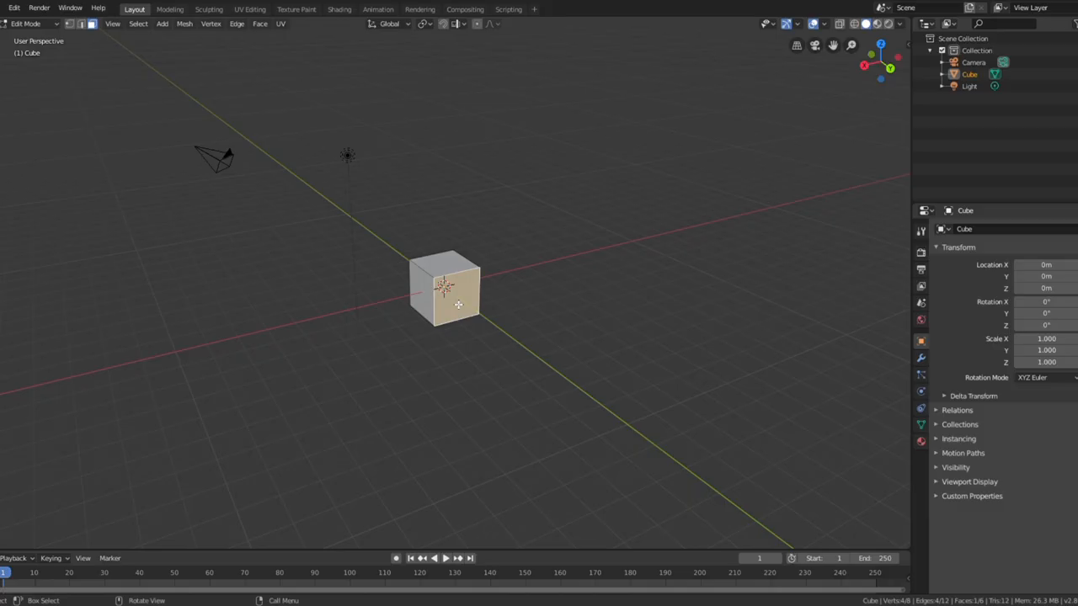
pyautogui.press('g')
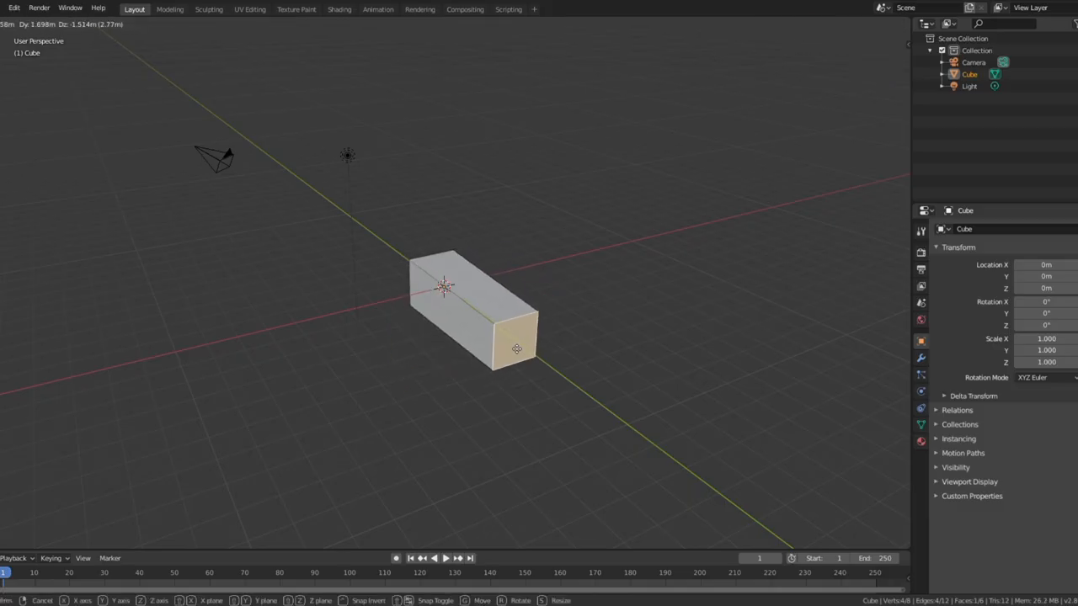
pyautogui.press('y')
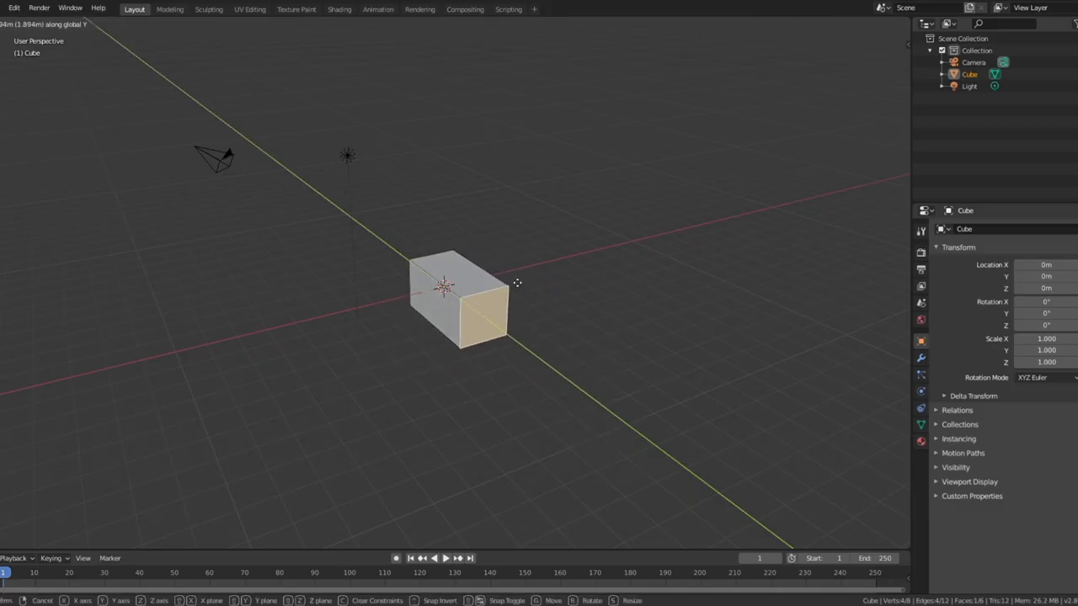
pyautogui.press('Escape')
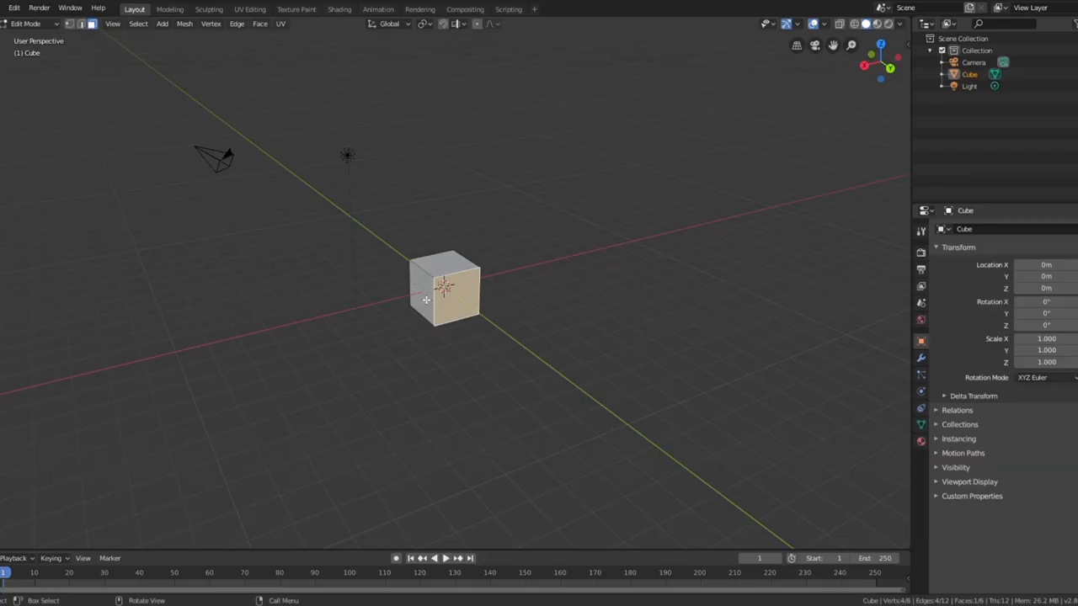
# Extrude the cube's X-facing side outward by about 6.3 m.
pyautogui.click(426, 299)
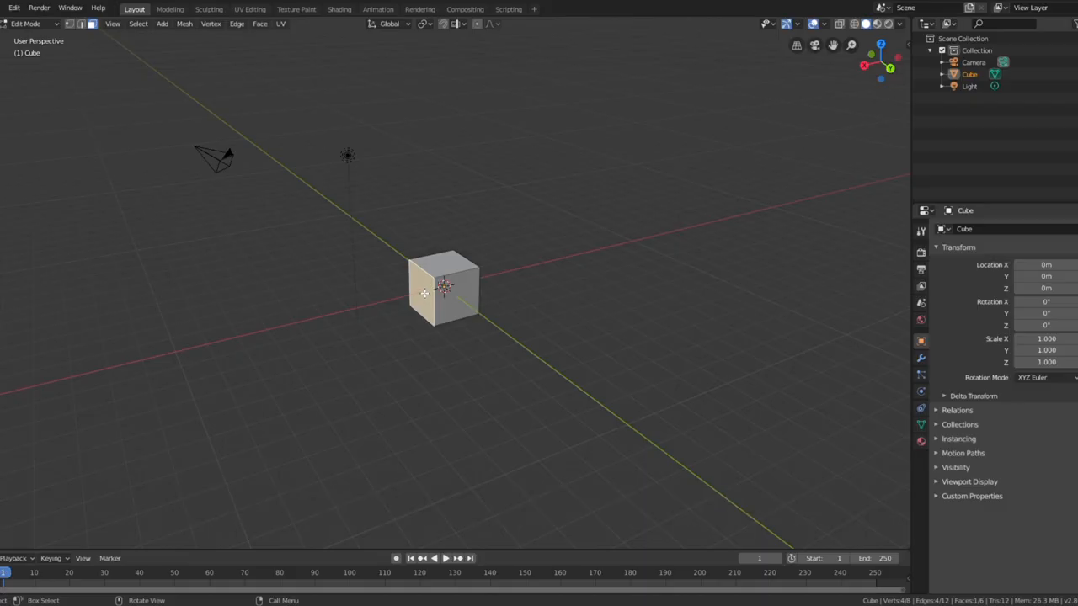
pyautogui.press('e')
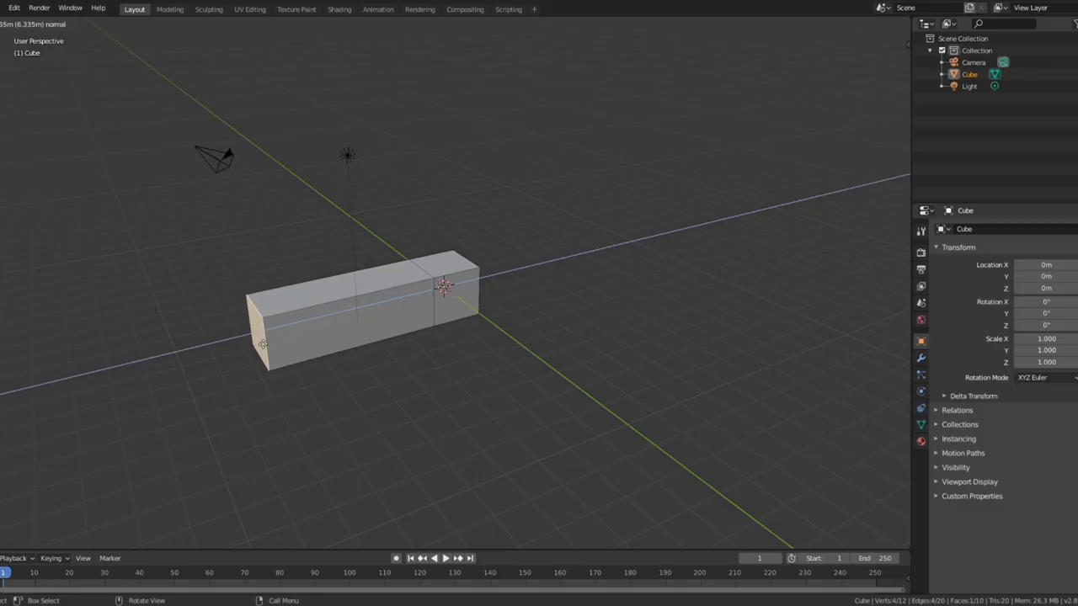
pyautogui.click(263, 344)
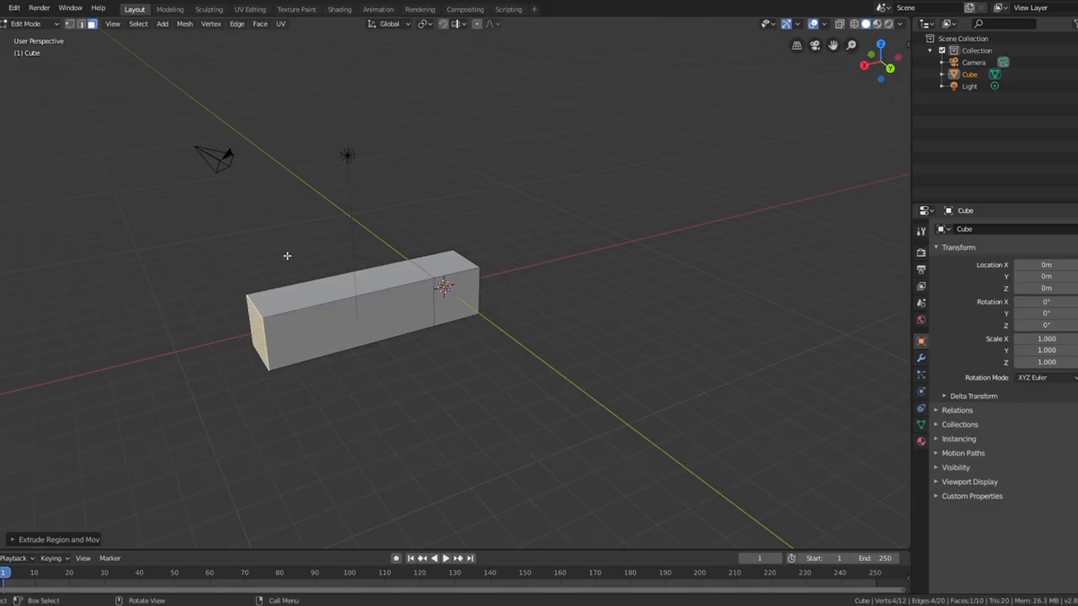
# Extrude the top face of the long extruded section upward by about 4.6 m.
pyautogui.click(288, 306)
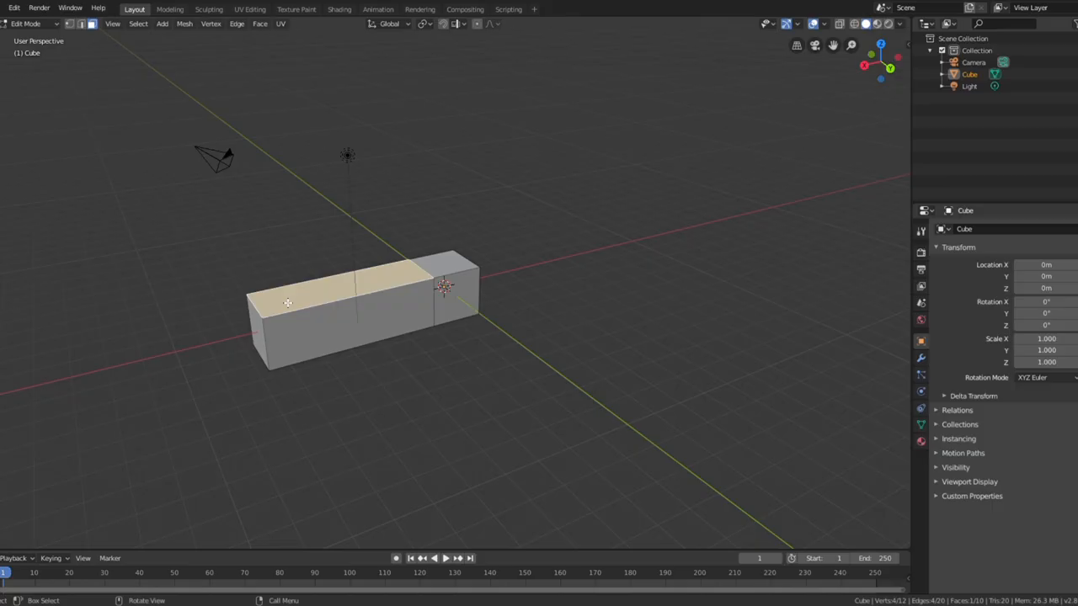
pyautogui.press('e')
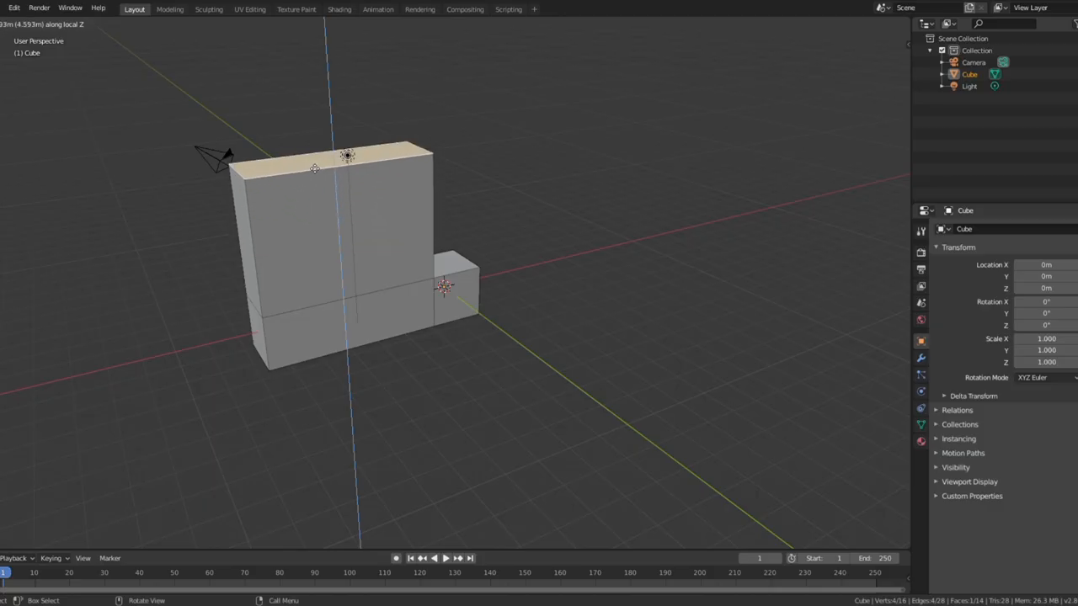
pyautogui.click(319, 151)
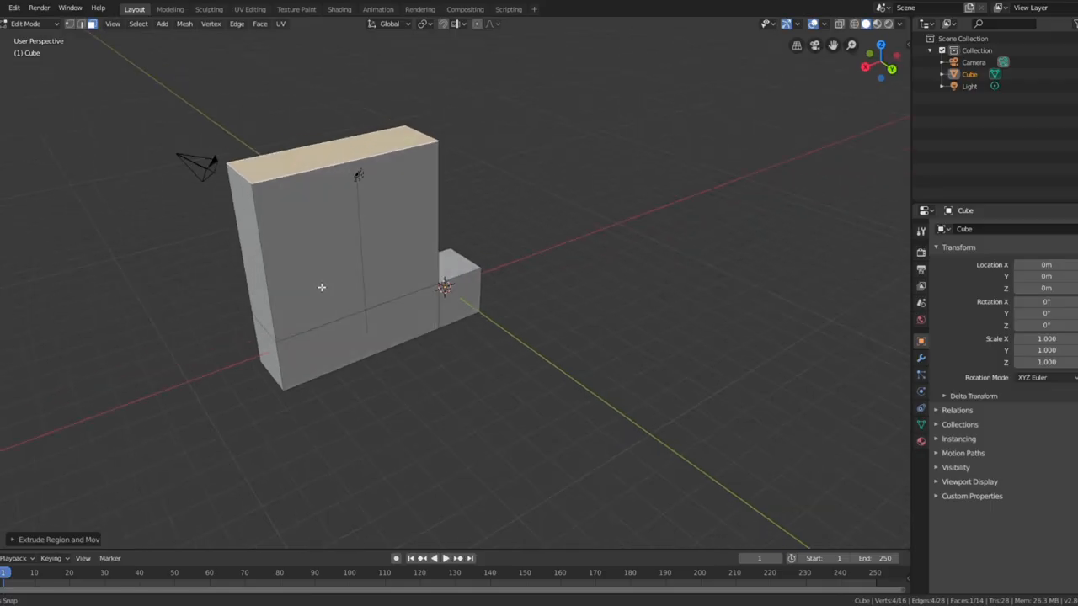
# Inset the top face of the tall section and set the inset thickness to 0.2652 m.
pyautogui.moveTo(320, 289); pyautogui.dragTo(371, 285, button='middle')
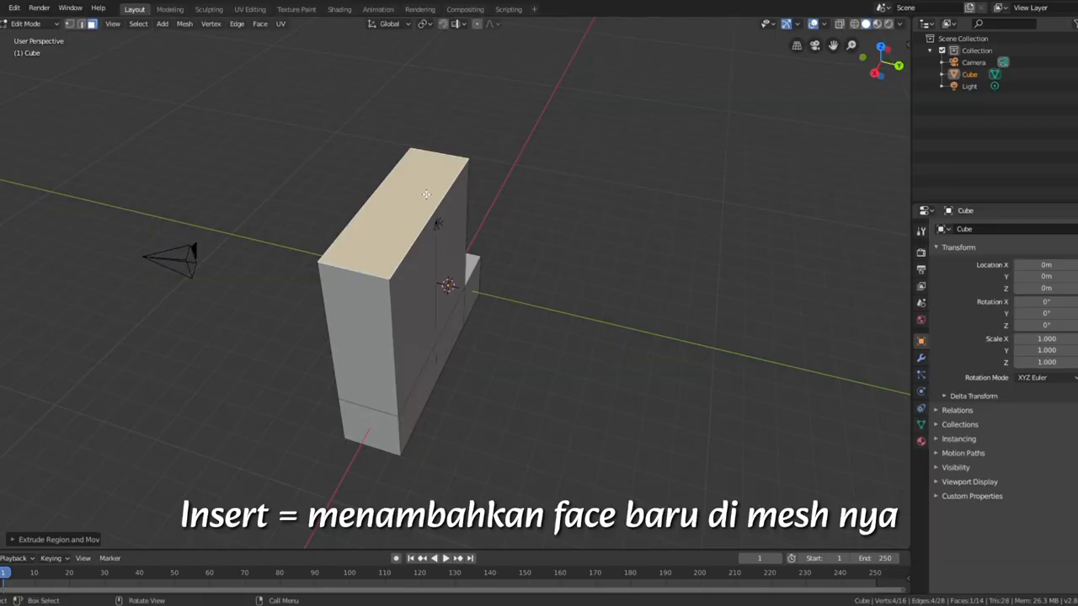
pyautogui.press('i')
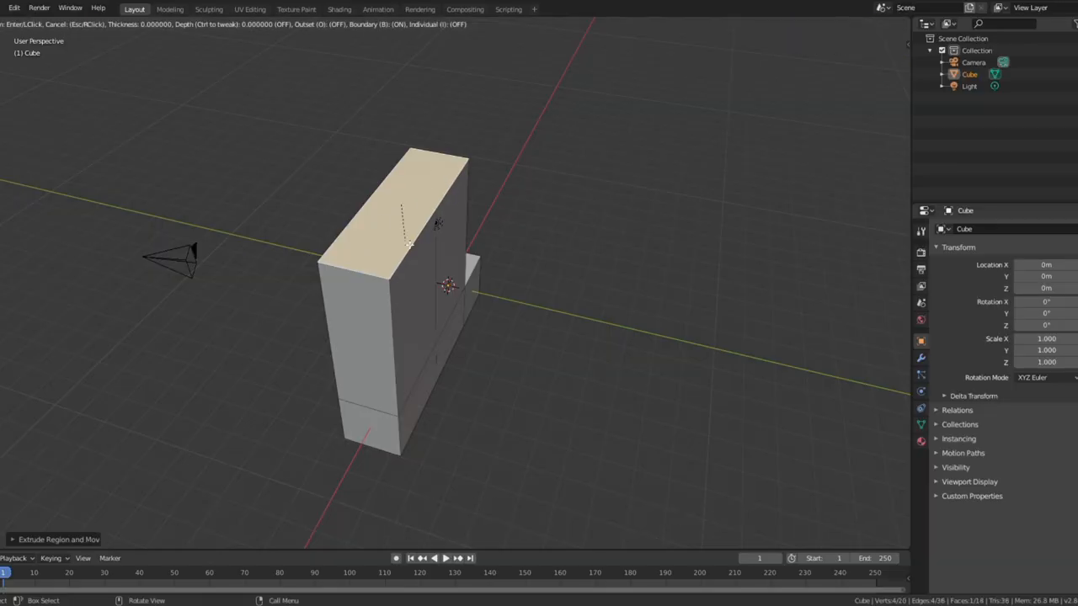
pyautogui.click(404, 232)
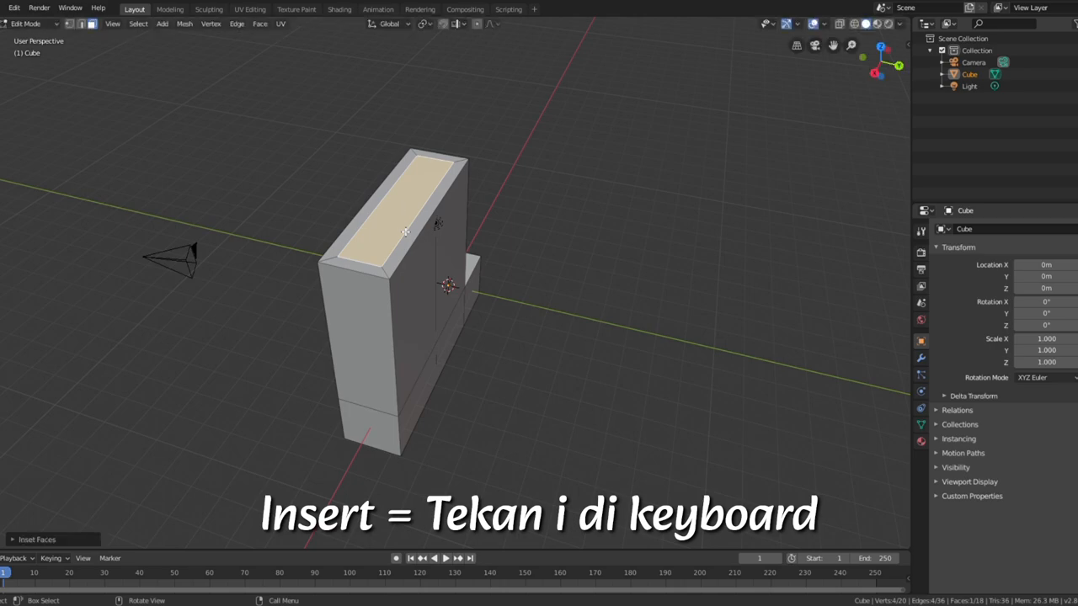
pyautogui.click(26, 541)
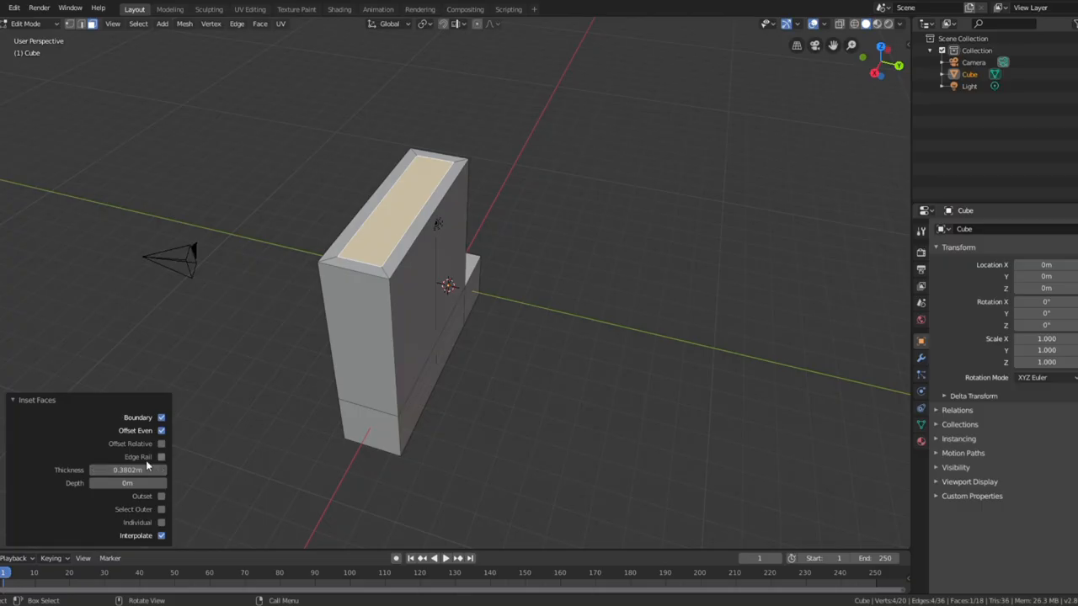
pyautogui.moveTo(154, 470); pyautogui.dragTo(121, 470)
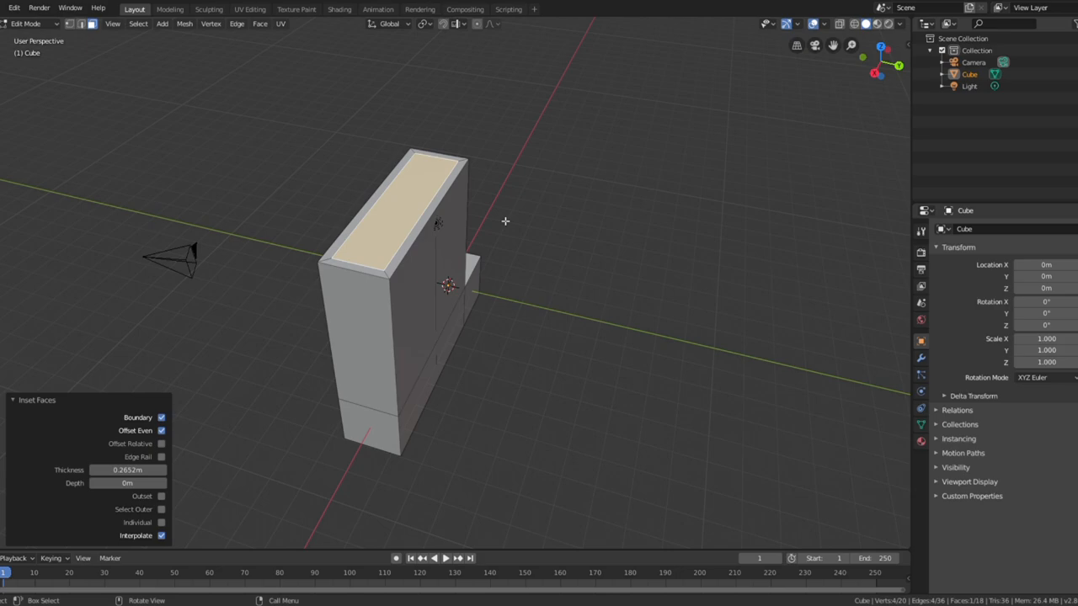
# Switch to Object Mode to view the whole shape and return to Edit Mode.
pyautogui.press('Tab')
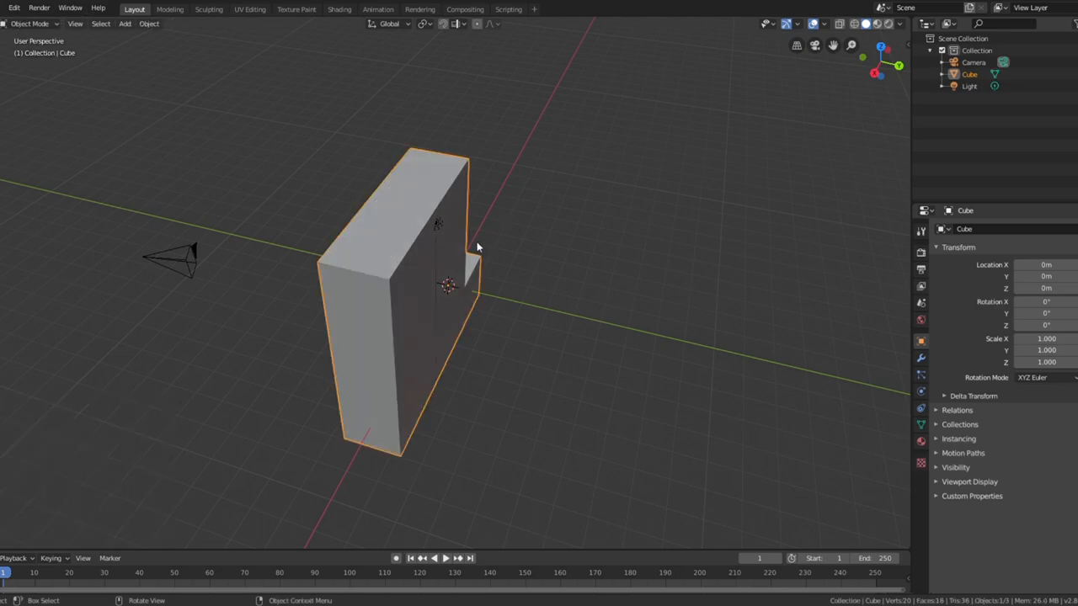
pyautogui.moveTo(474, 243); pyautogui.dragTo(443, 248, button='middle')
pyautogui.press('Tab')
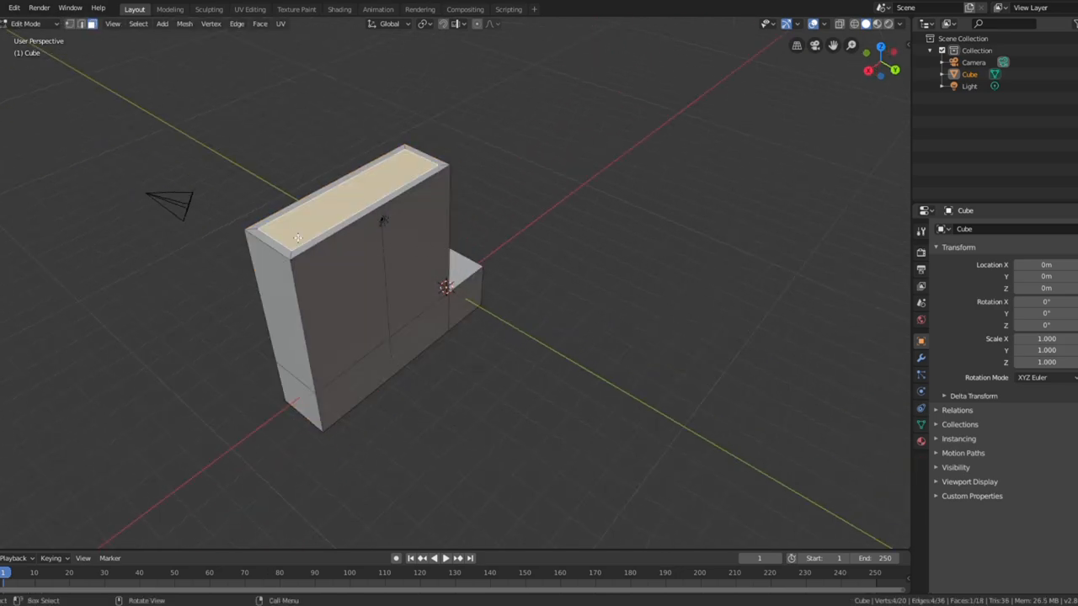
# Bevel the inner corner edge between the tall section and the low block, 1.58 m wide with 24 segments.
pyautogui.moveTo(503, 254); pyautogui.dragTo(385, 255, button='middle')
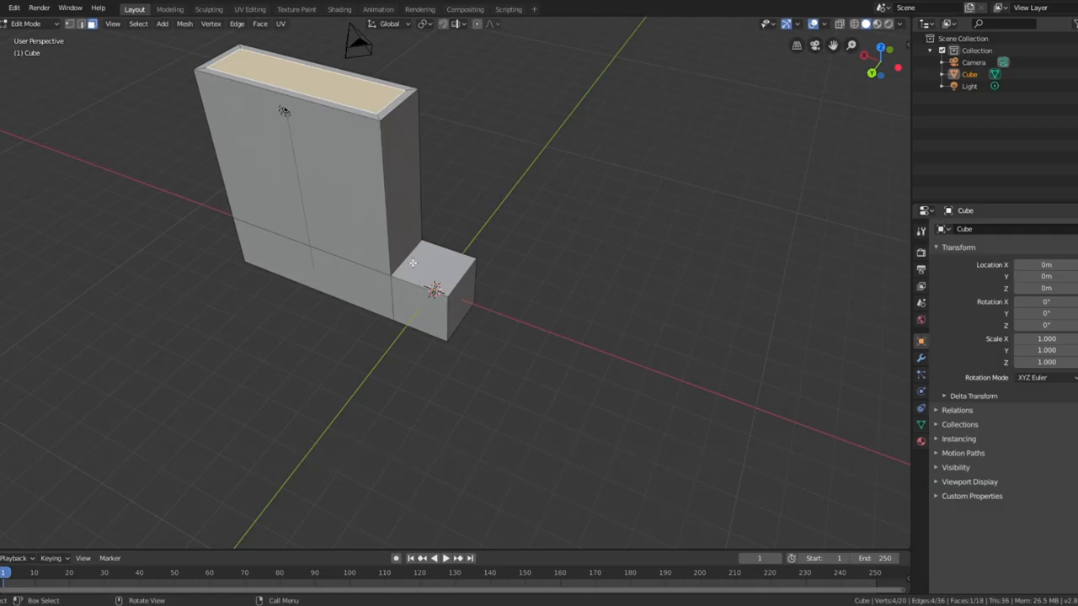
pyautogui.press('2')
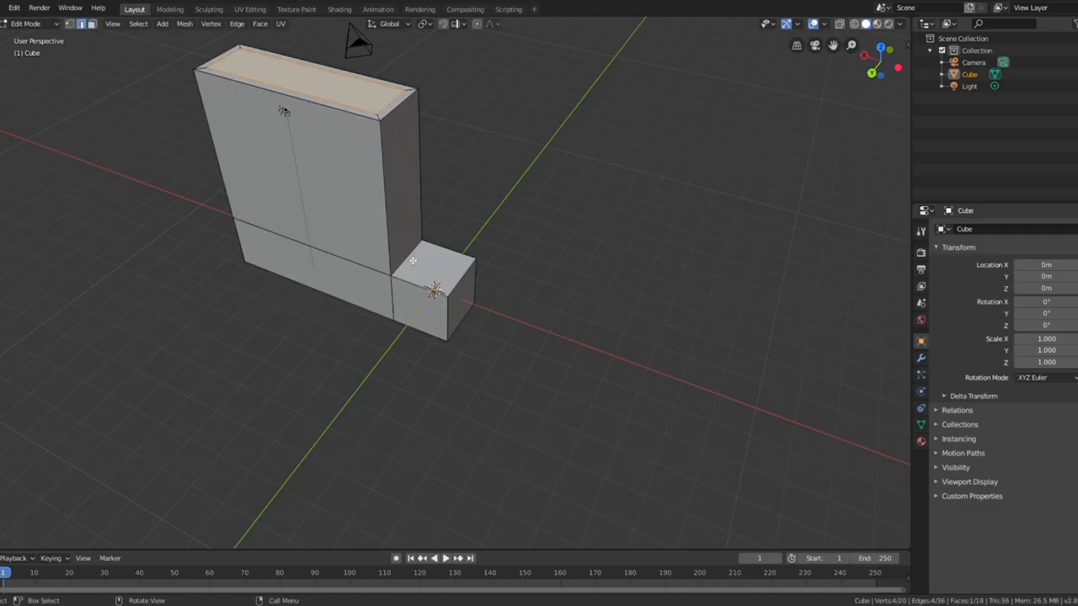
pyautogui.click(411, 264)
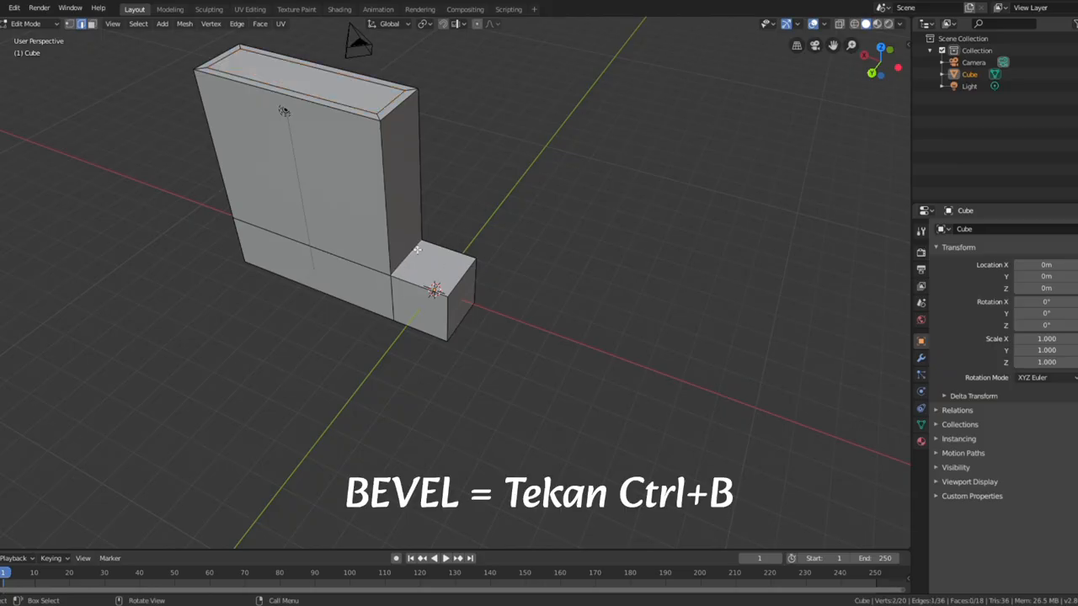
pyautogui.hotkey('ctrl', 'b')
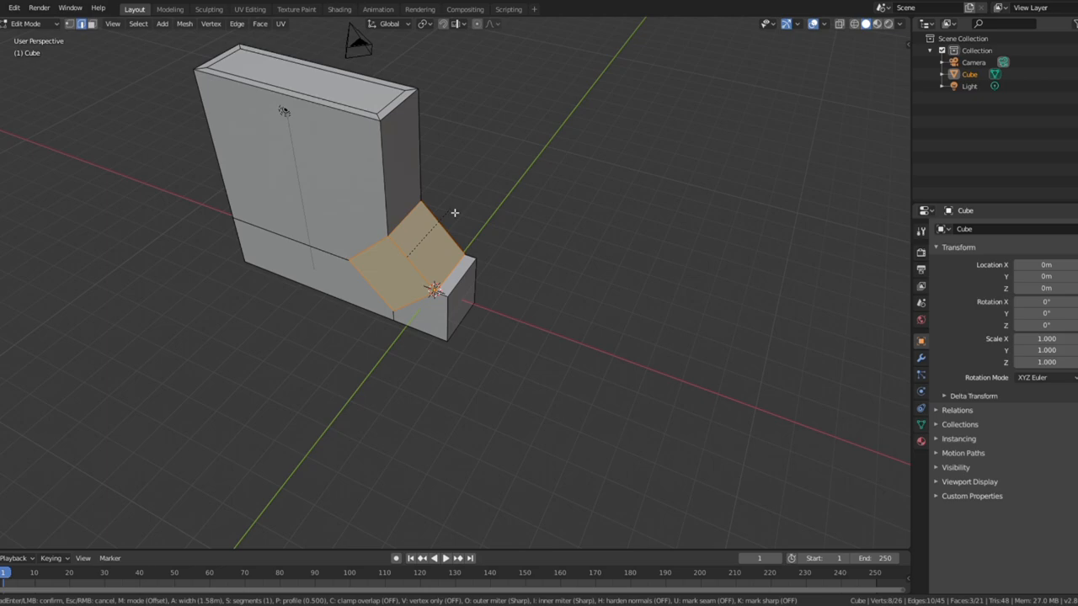
pyautogui.scroll(20, 454, 213)
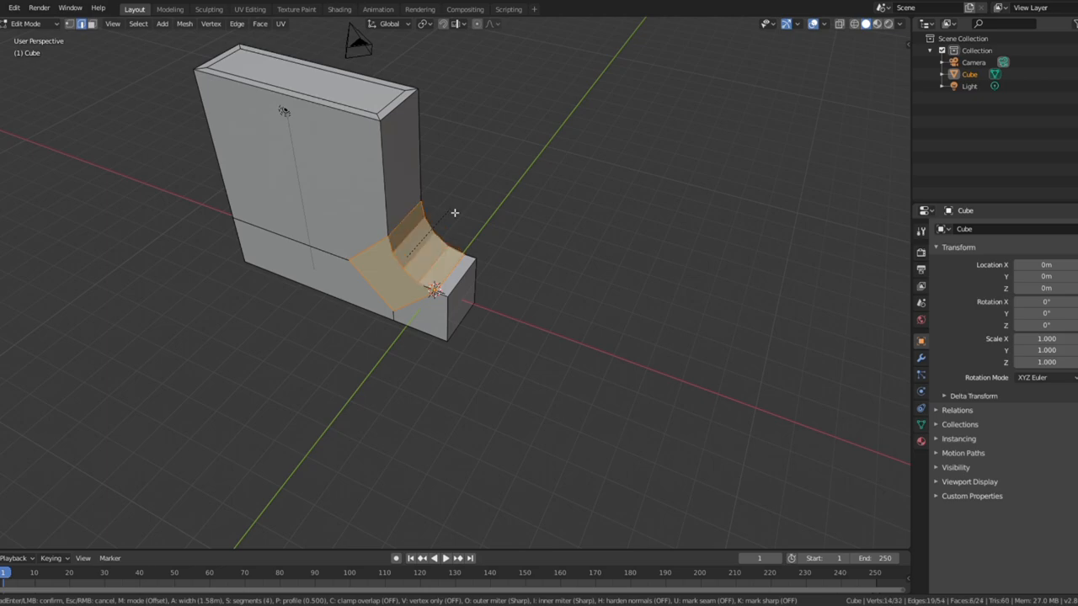
pyautogui.click(455, 214)
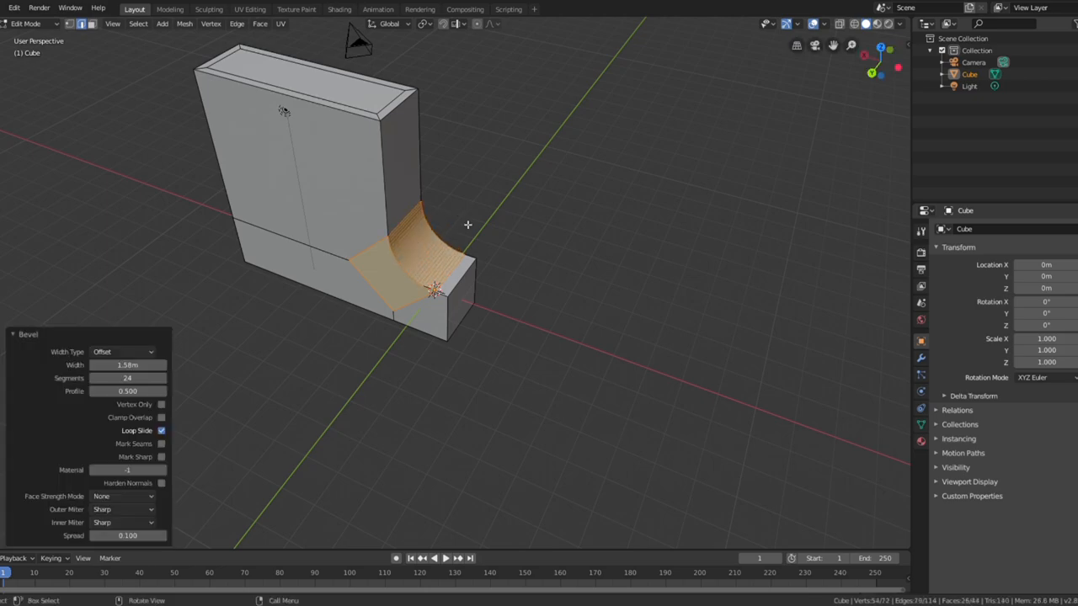
# Add a Boolean modifier to the cube.
pyautogui.moveTo(447, 240); pyautogui.dragTo(419, 233, button='middle')
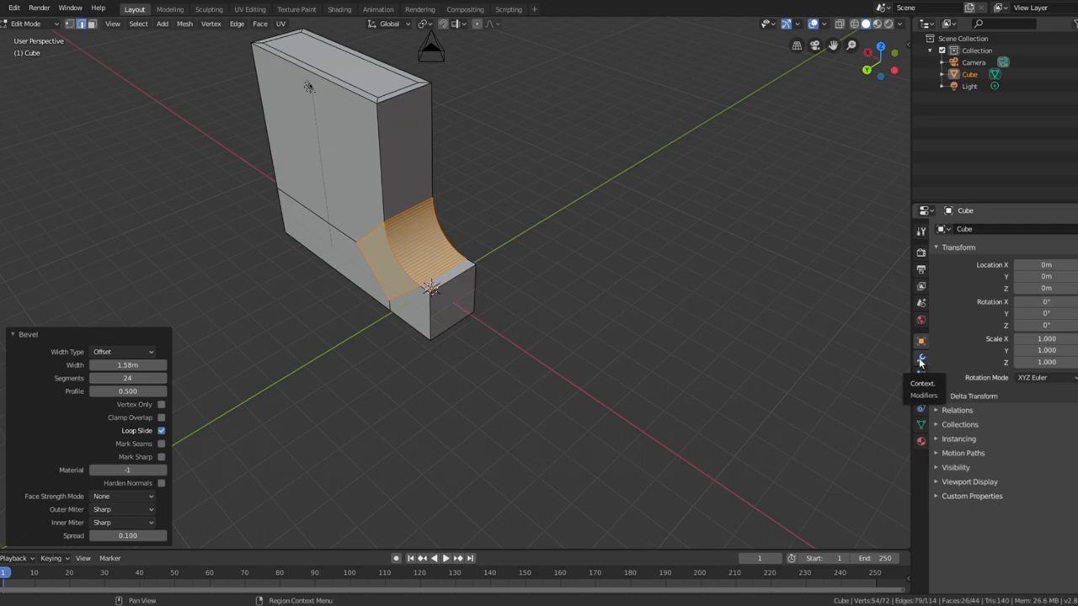
pyautogui.click(921, 361)
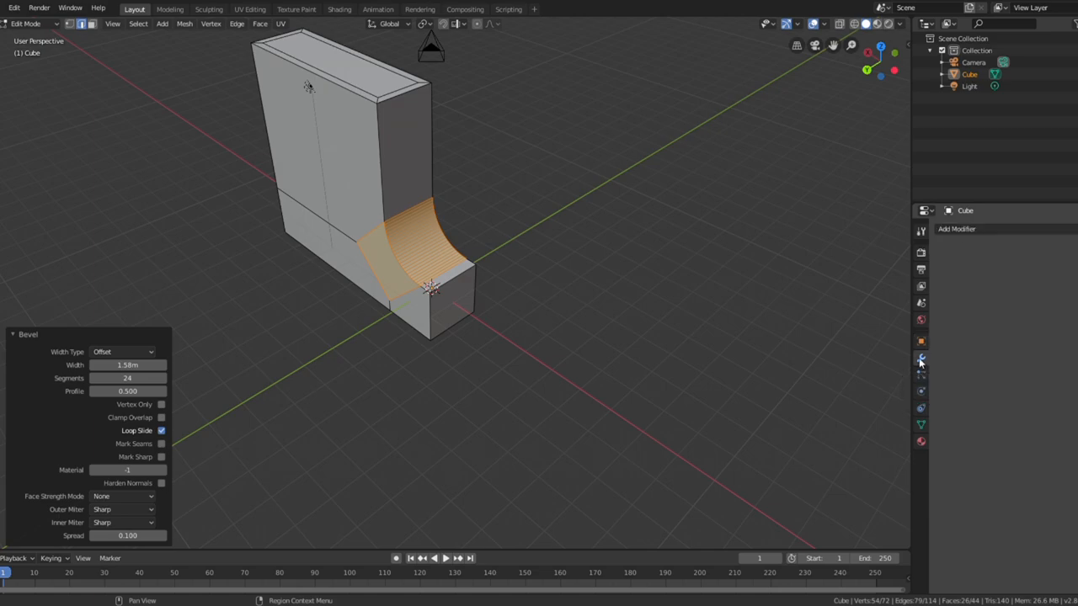
pyautogui.click(975, 236)
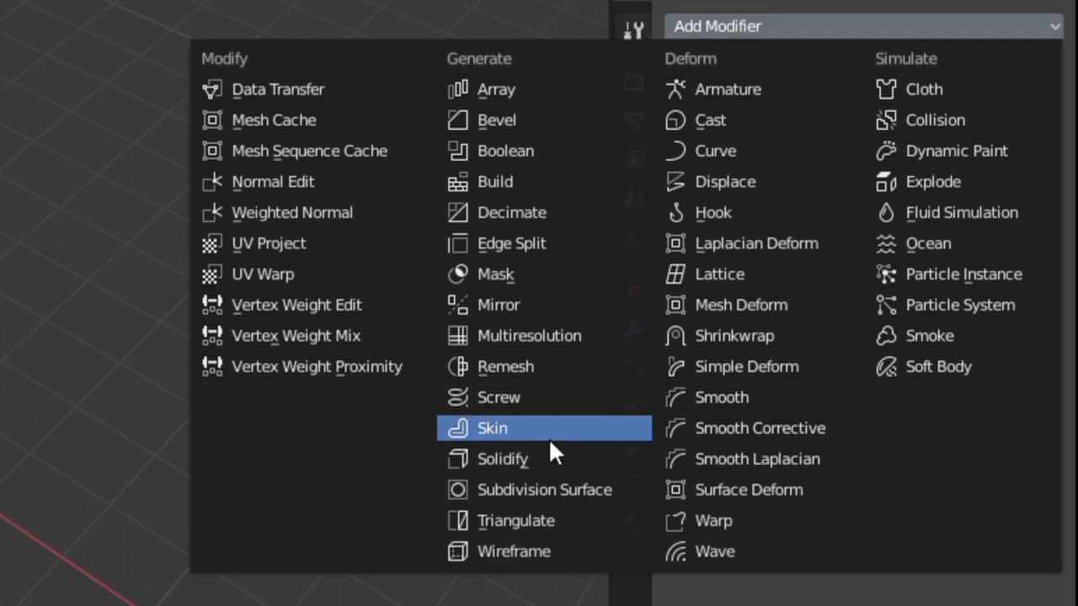
pyautogui.click(514, 150)
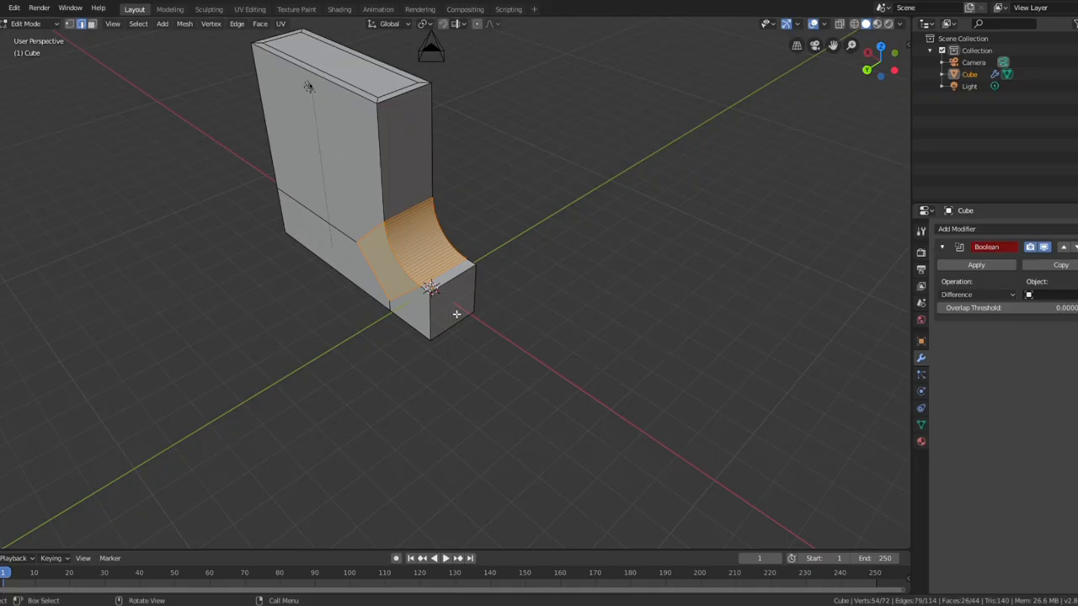
# Return to Object Mode and add a cylinder mesh to the scene.
pyautogui.press('Tab')
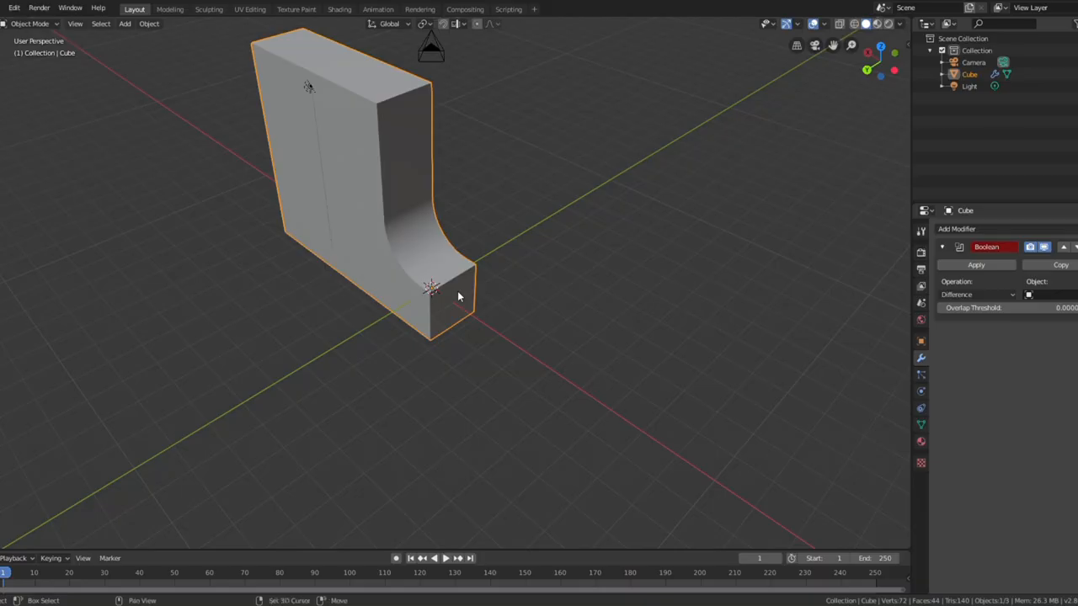
pyautogui.hotkey('shift', 'a')
pyautogui.moveTo(457, 292)
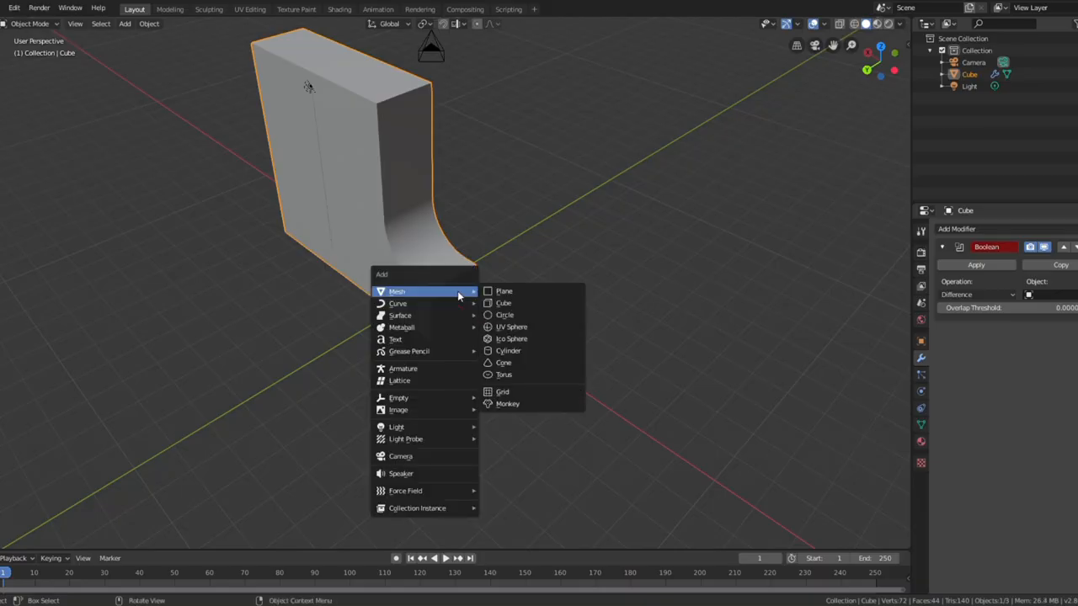
pyautogui.click(519, 351)
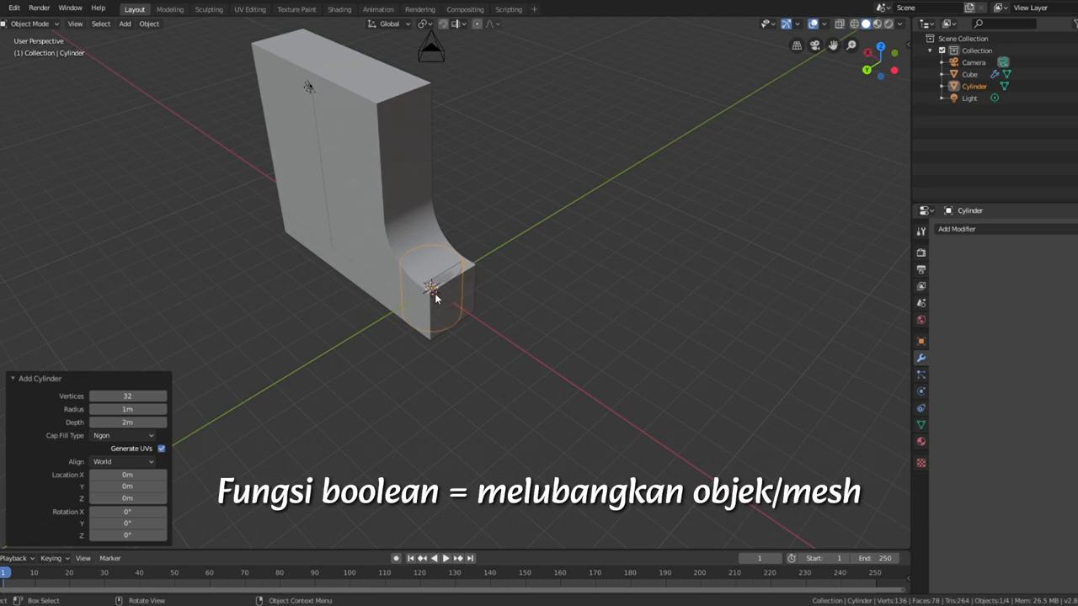
# Move the cylinder about 5.06 m along the Y axis, clear of the block.
pyautogui.press('g')
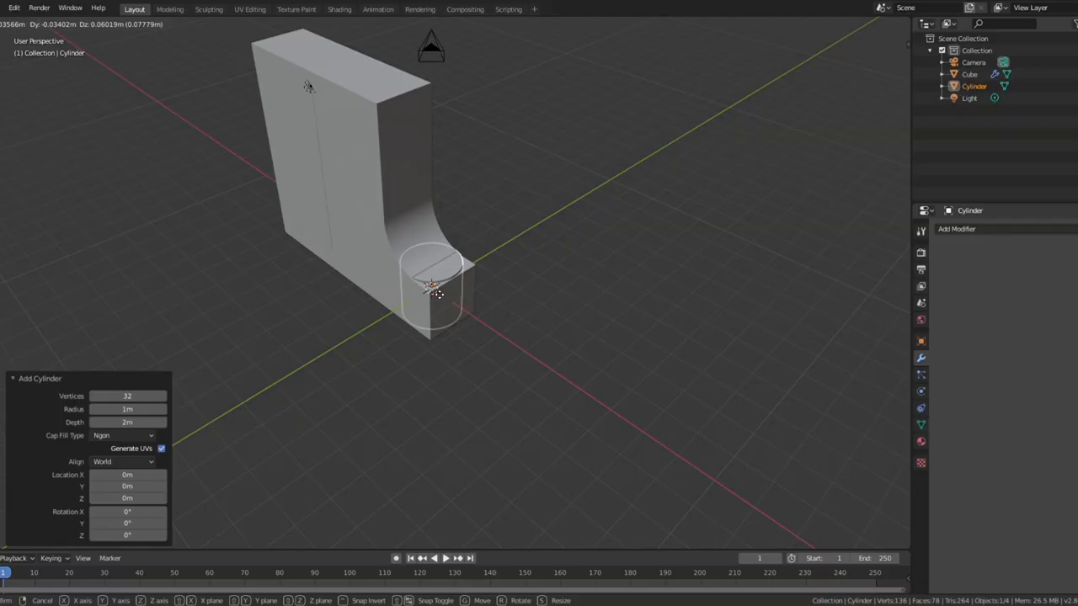
pyautogui.press('x')
pyautogui.press('y')
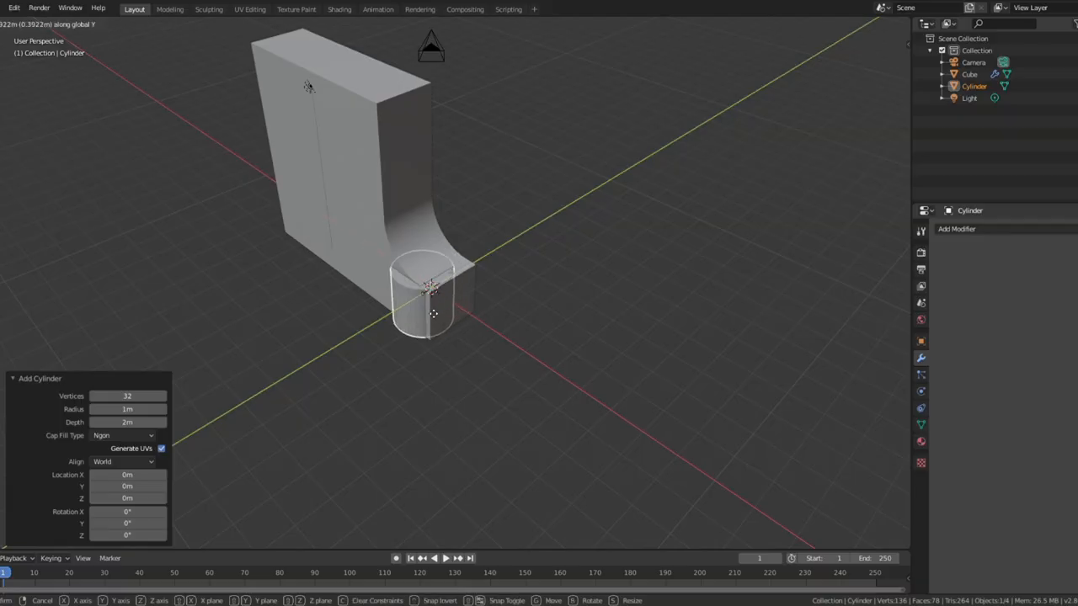
pyautogui.click(347, 334)
pyautogui.keyDown('shift'); pyautogui.moveTo(347, 334); pyautogui.dragTo(467, 287, button='middle'); pyautogui.keyUp('shift')
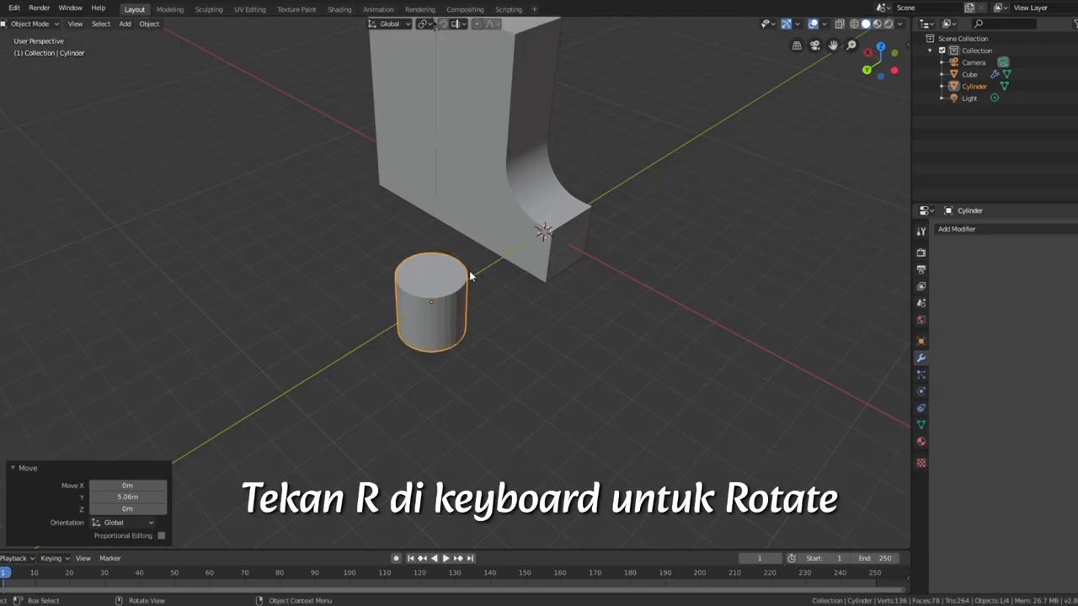
# Rotate the cylinder exactly 90° around the global X axis so it lies on its side.
pyautogui.press('r')
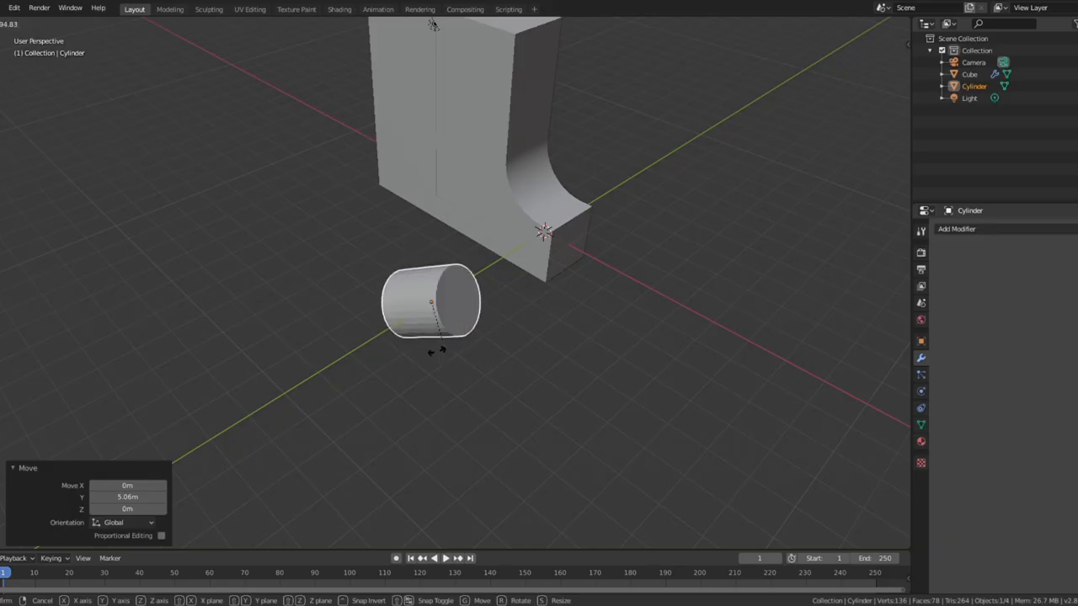
pyautogui.press('Escape')
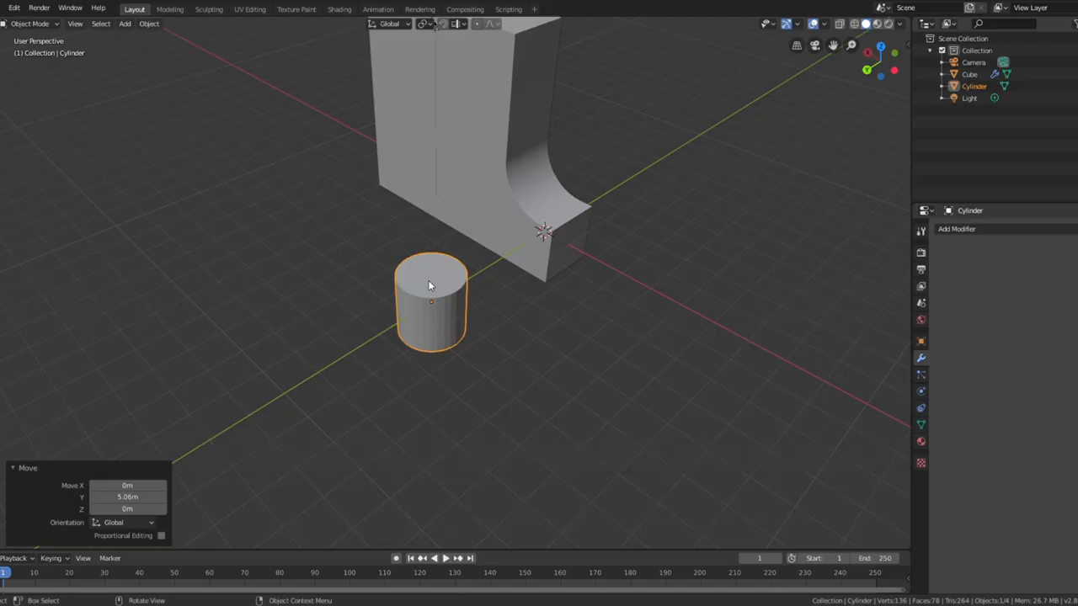
pyautogui.press('r')
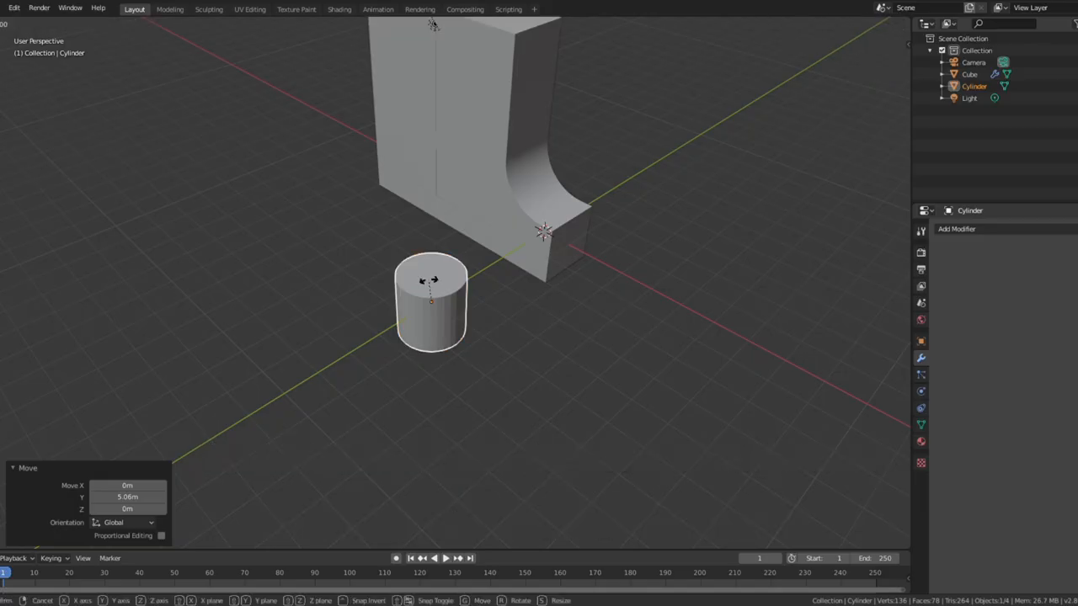
pyautogui.press('x')
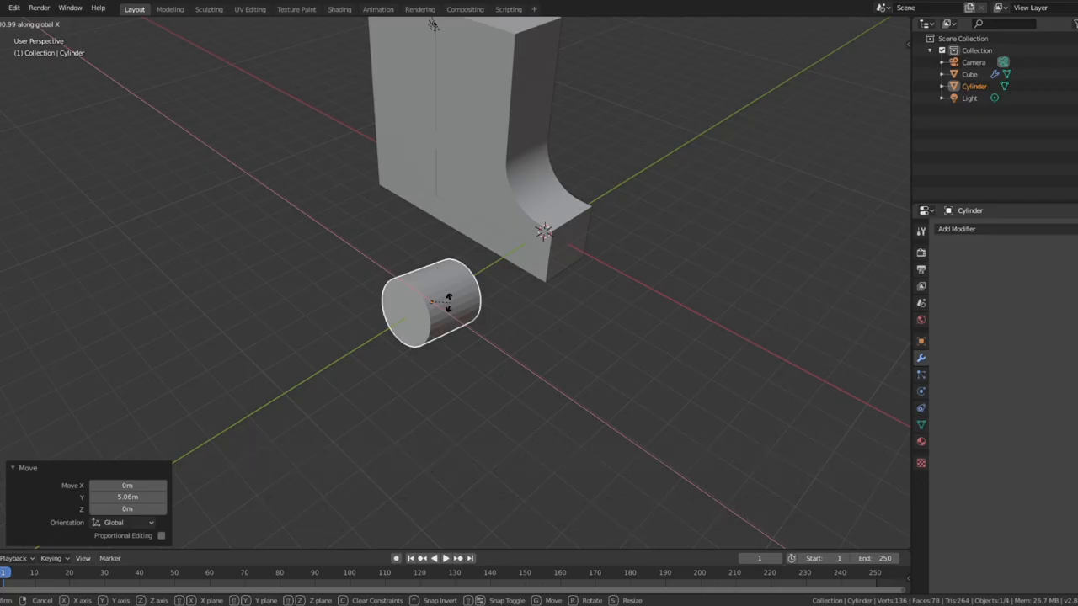
pyautogui.write('90')
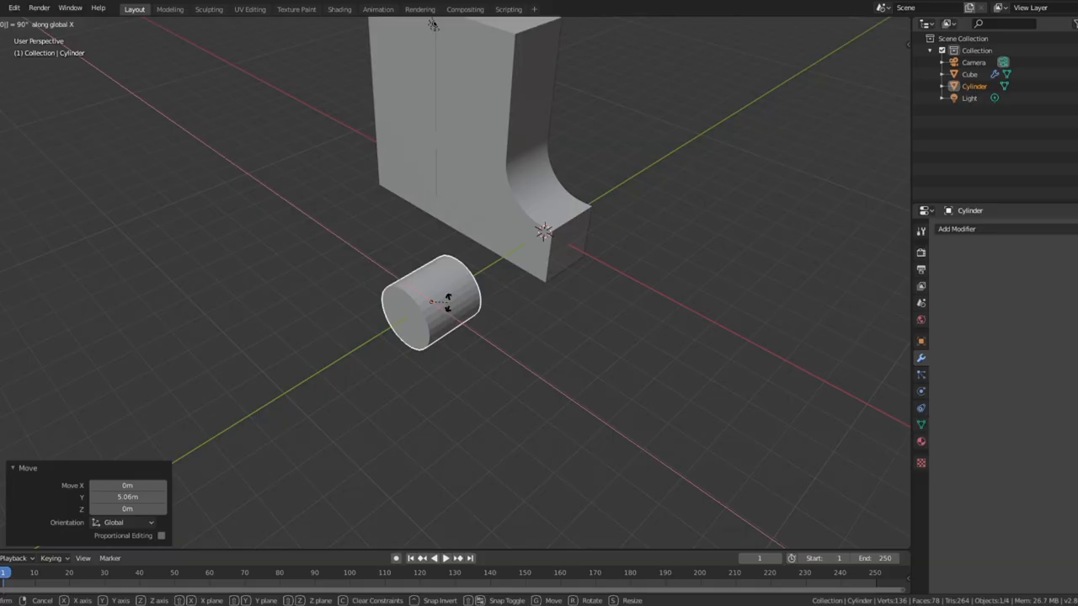
pyautogui.press('Return')
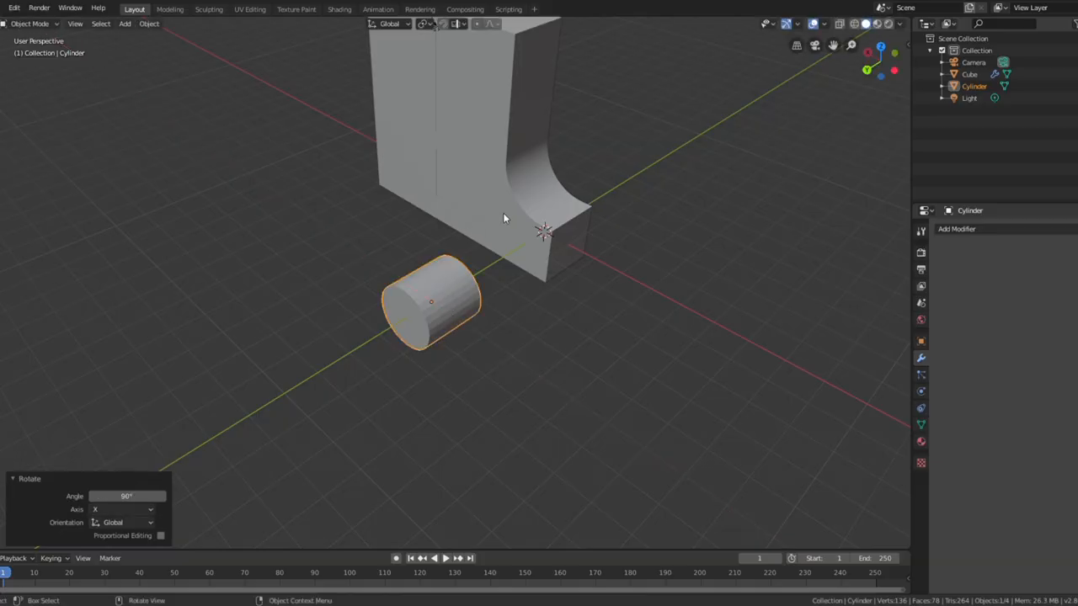
# Move the cylinder about -4.99 m along the Y axis into the low end of the block.
pyautogui.moveTo(503, 215); pyautogui.dragTo(397, 305, button='middle')
pyautogui.scroll(3, 431, 267)
pyautogui.scroll(-3, 430, 273)
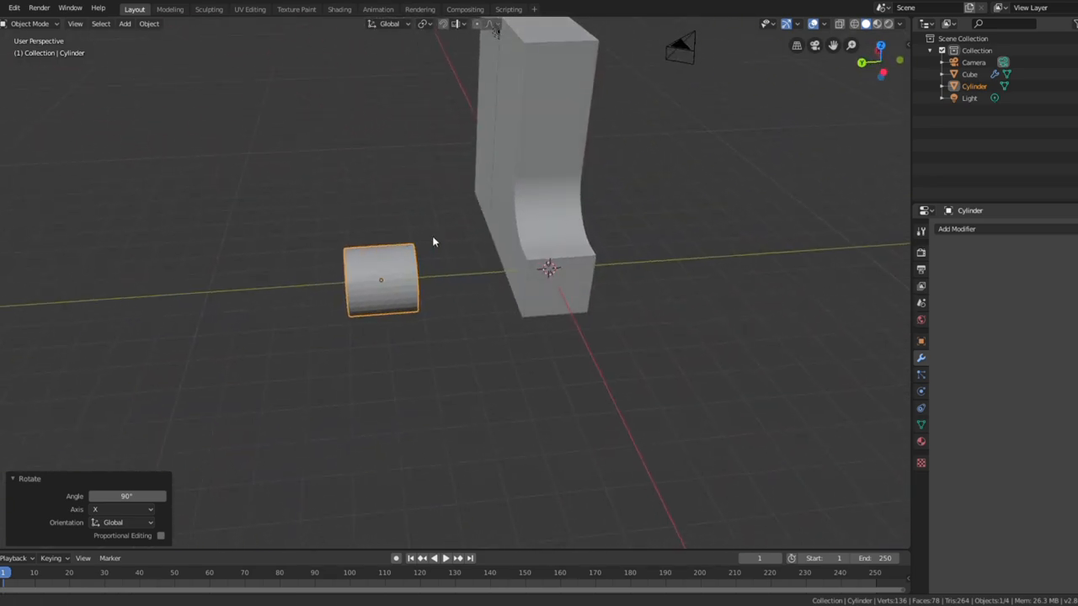
pyautogui.moveTo(433, 242); pyautogui.dragTo(432, 286, button='middle')
pyautogui.press('g')
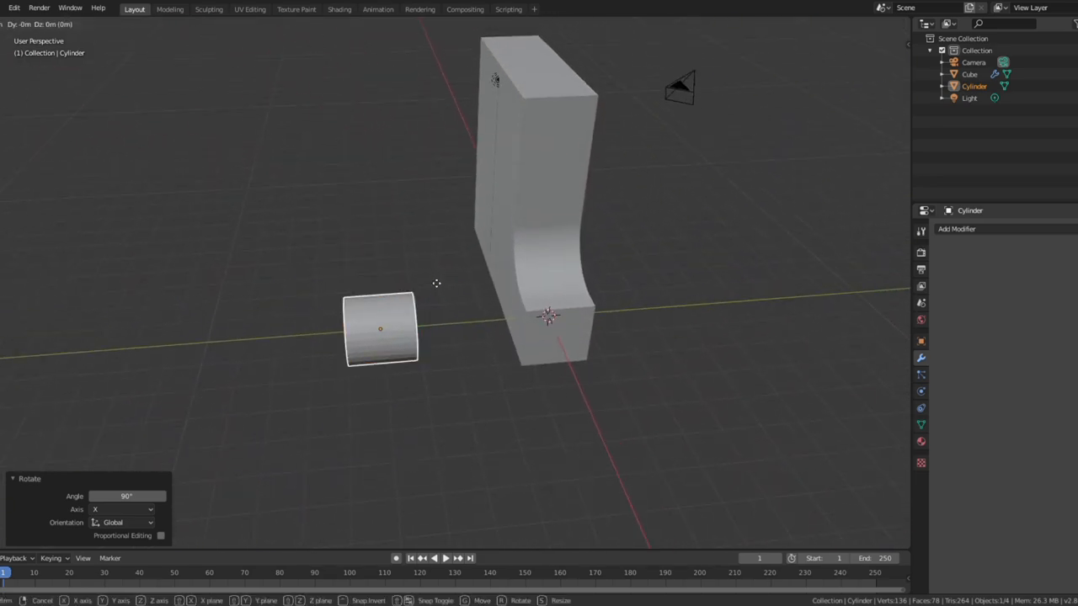
pyautogui.press('x')
pyautogui.press('y')
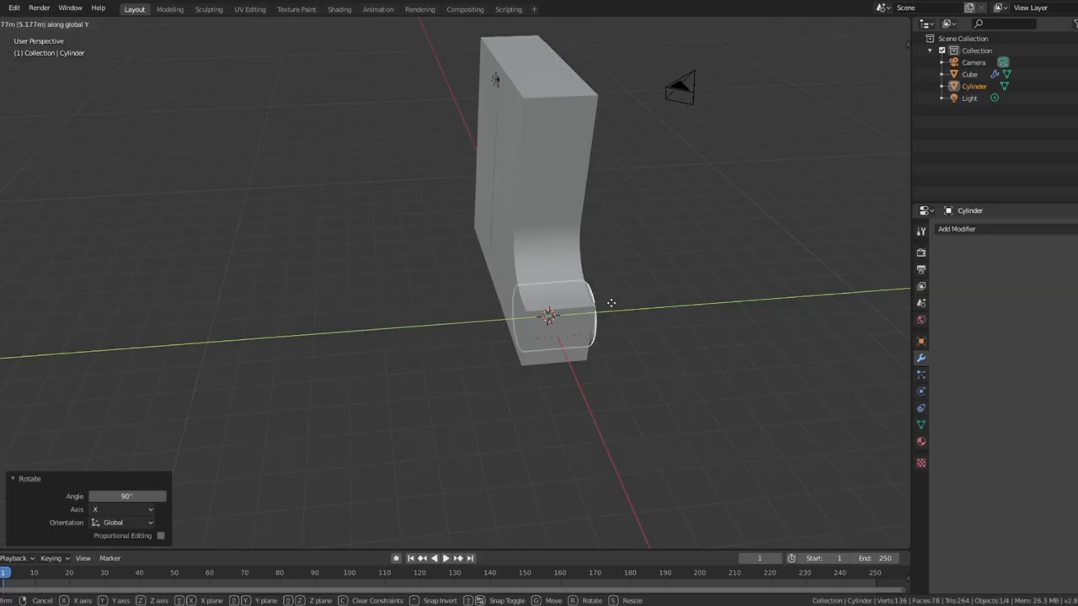
pyautogui.click(603, 303)
# Scale the cylinder along Y by about 3.435 so it sticks out on both sides of the block.
pyautogui.press('s')
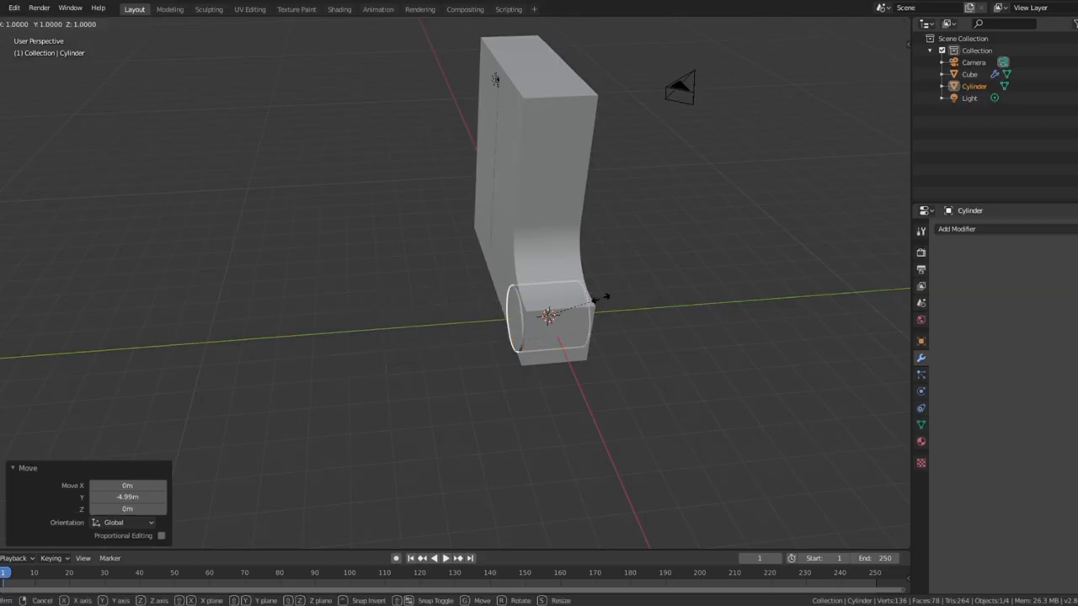
pyautogui.press('y')
pyautogui.click(739, 294)
pyautogui.moveTo(739, 294); pyautogui.dragTo(705, 289, button='middle')
# Move the cylinder about 4.08 m along the X axis so it passes through the base of the tall section.
pyautogui.press('g')
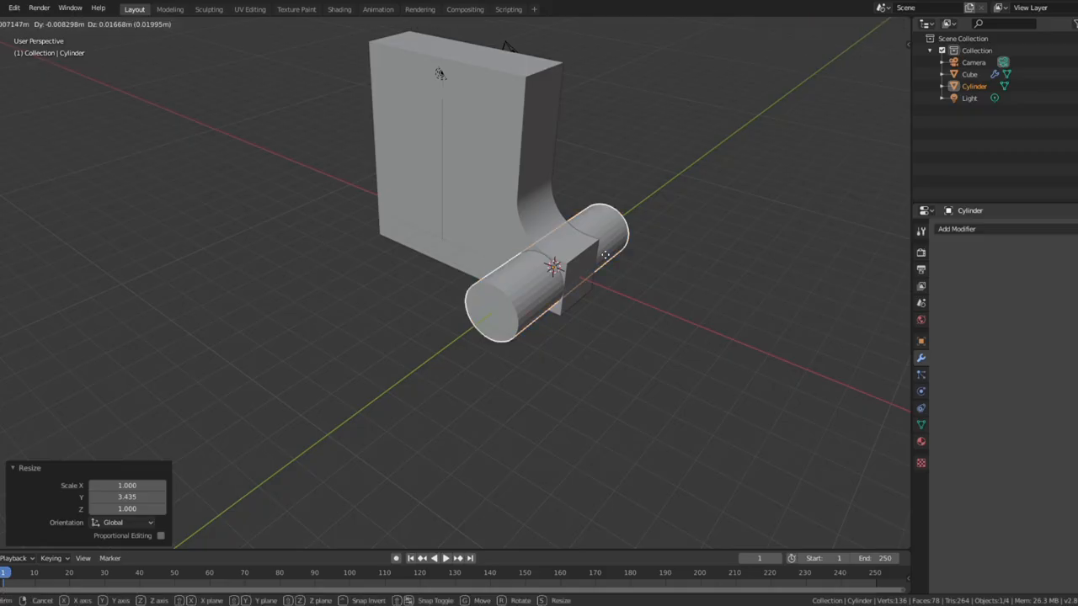
pyautogui.press('x')
pyautogui.click(500, 244)
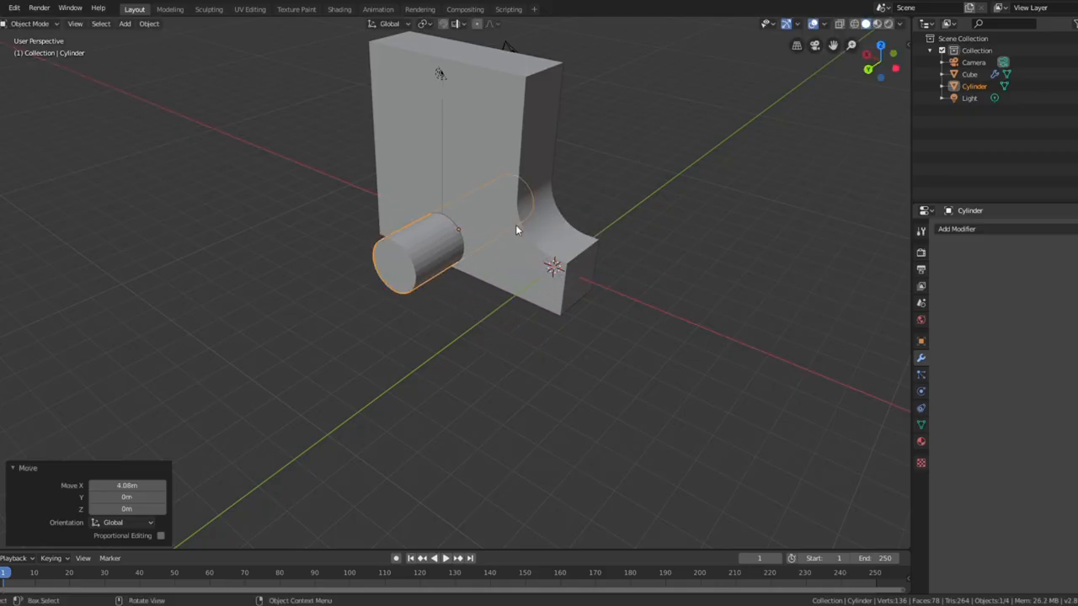
# Select the block and set Cylinder as the object of its Boolean Difference modifier.
pyautogui.click(502, 103)
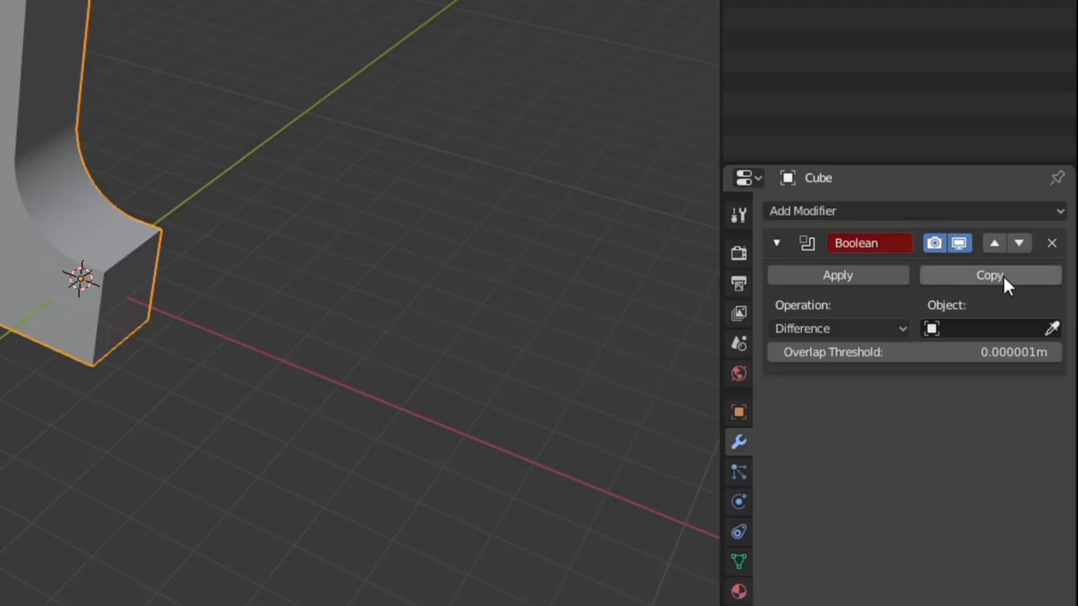
pyautogui.click(993, 329)
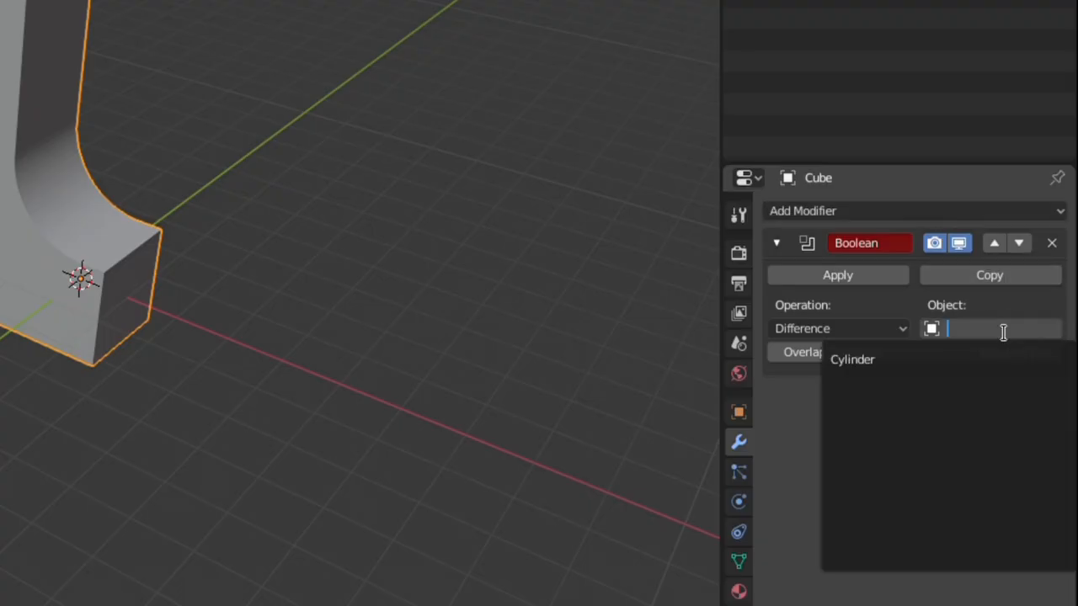
pyautogui.click(884, 364)
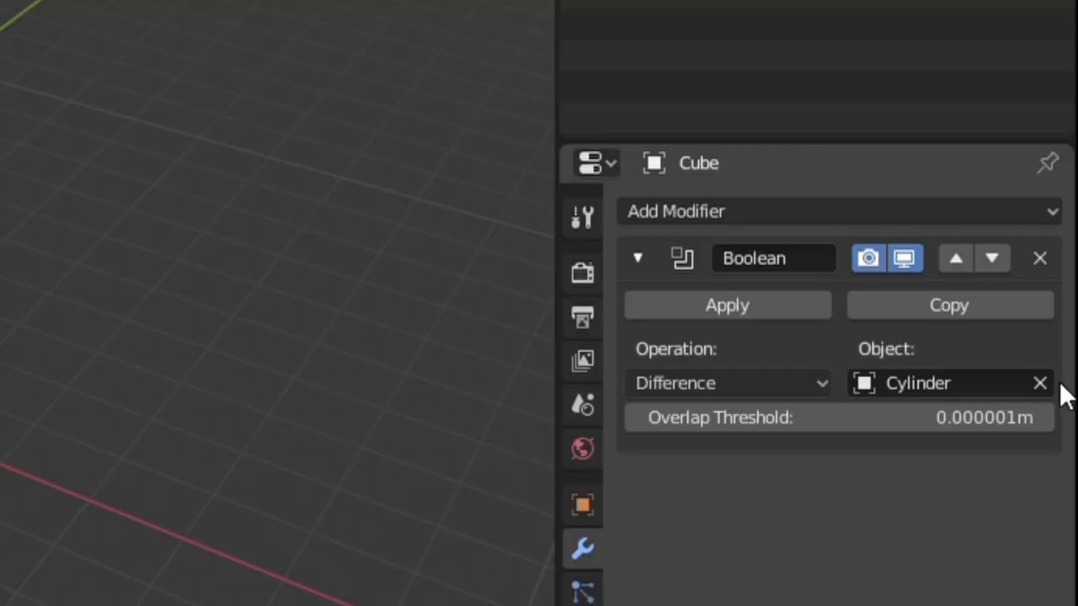
# Replace the Boolean object by sampling the cylinder directly in the viewport, and apply the modifier.
pyautogui.click(1043, 381)
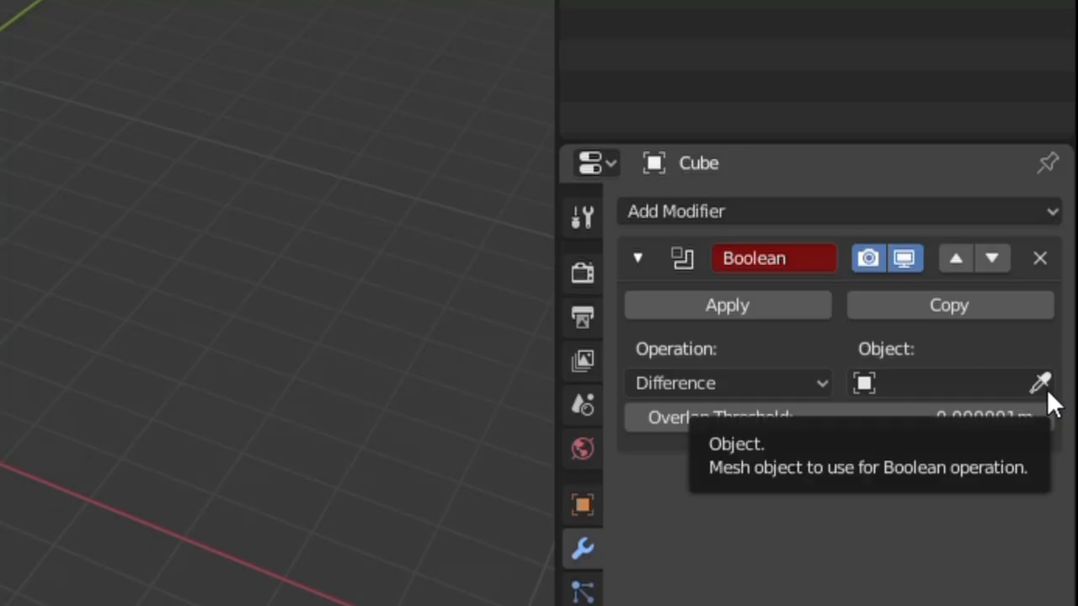
pyautogui.click(1040, 383)
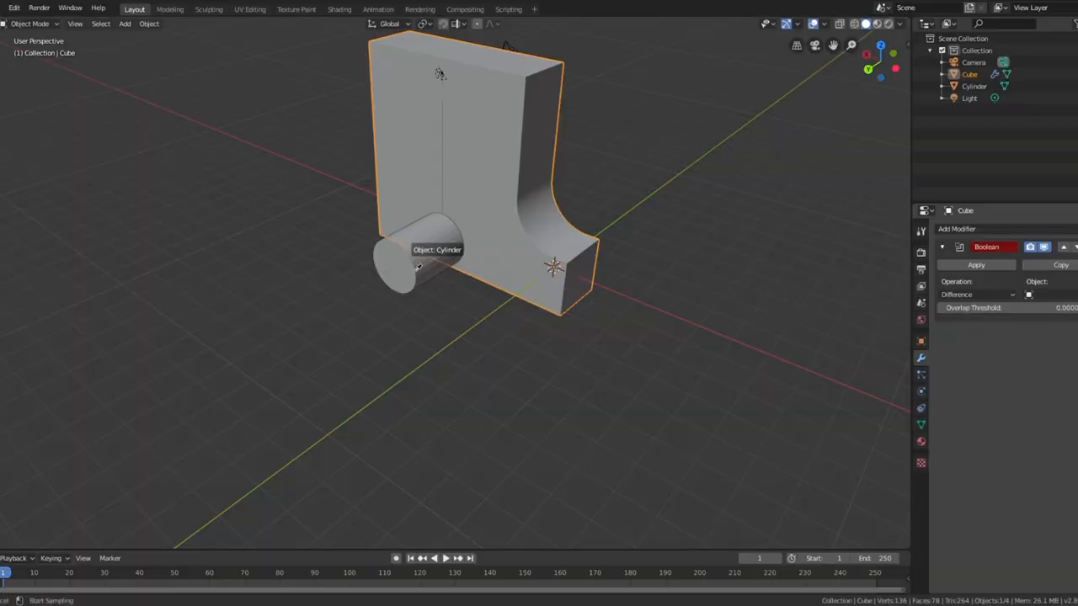
pyautogui.click(421, 261)
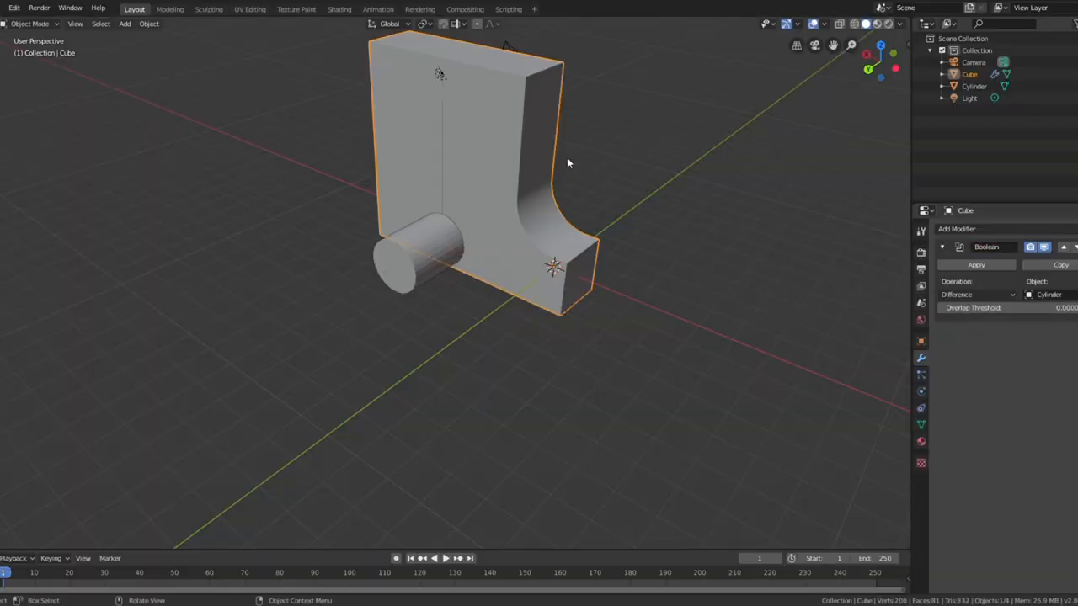
pyautogui.click(970, 267)
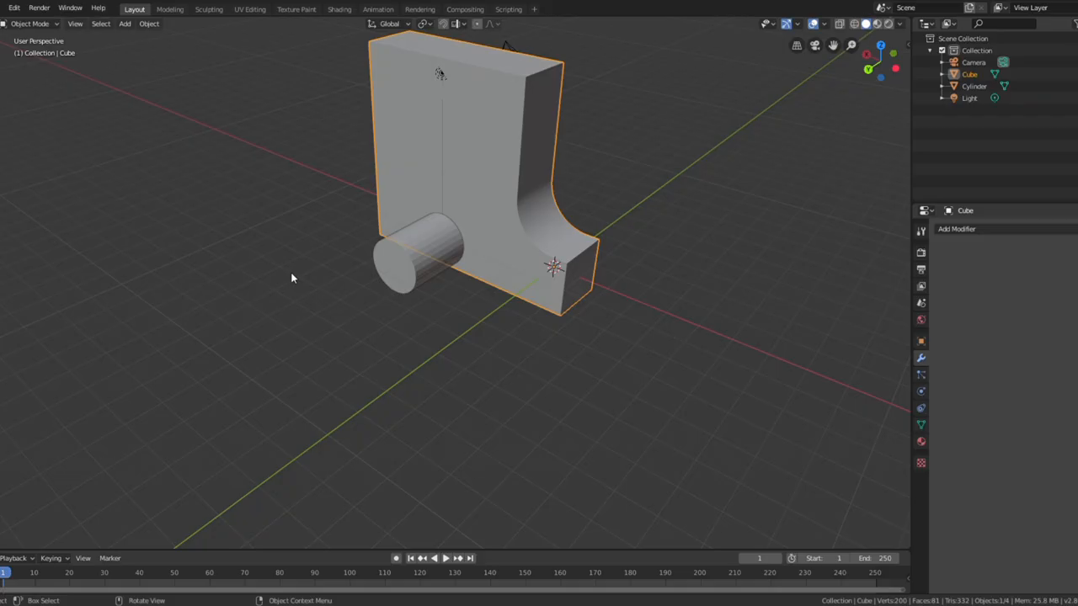
# Delete the cylinder that served as the cutter.
pyautogui.click(421, 260)
pyautogui.moveTo(630, 202); pyautogui.dragTo(614, 204, button='middle')
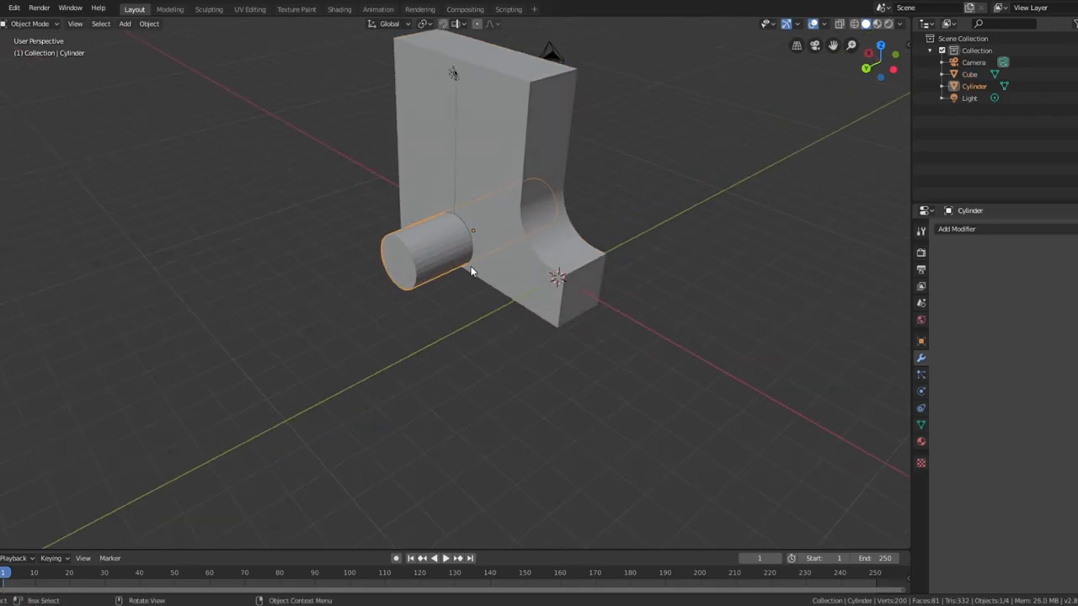
pyautogui.press('x')
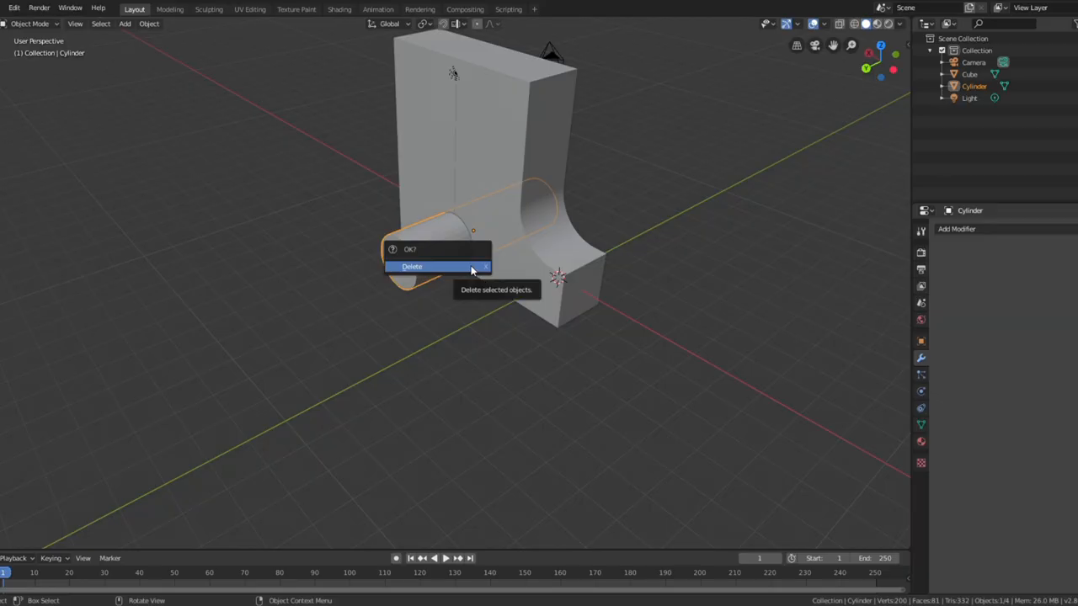
pyautogui.click(471, 268)
# Examine the hole cut through the block up close and from both sides.
pyautogui.moveTo(469, 263); pyautogui.dragTo(591, 227, button='middle')
pyautogui.scroll(6, 591, 228)
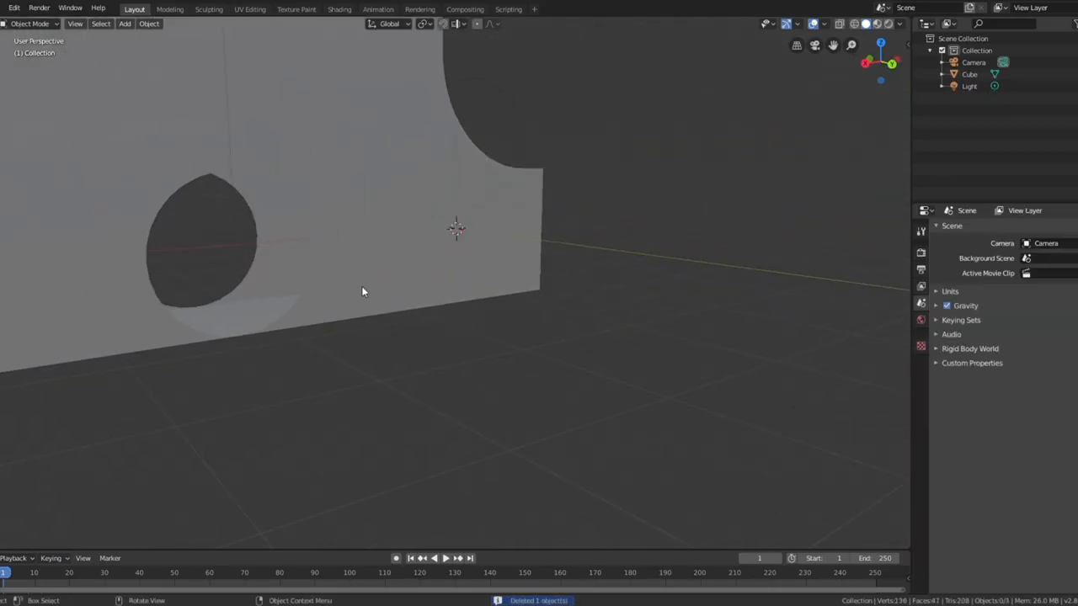
pyautogui.moveTo(328, 279)
pyautogui.keyDown('shift'); pyautogui.mouseDown(button='middle')
pyautogui.moveTo(351, 288)
pyautogui.moveTo(319, 282)
pyautogui.mouseUp(button='middle'); pyautogui.keyUp('shift')
pyautogui.scroll(3, 351, 289)
pyautogui.scroll(-5, 262, 312)
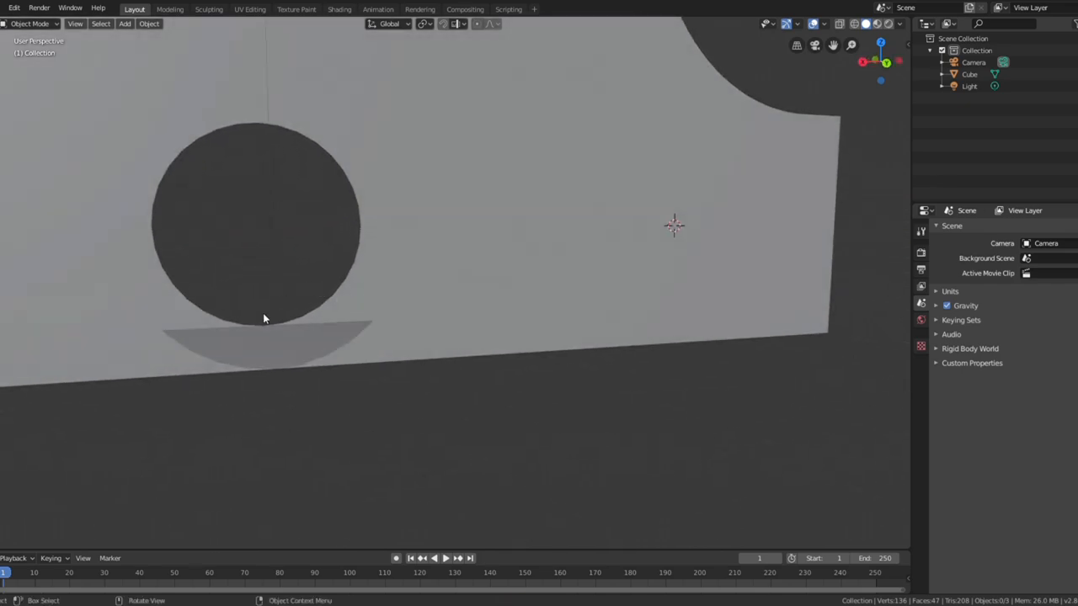
pyautogui.moveTo(263, 312); pyautogui.dragTo(297, 360, button='middle')
pyautogui.scroll(-4, 299, 256)
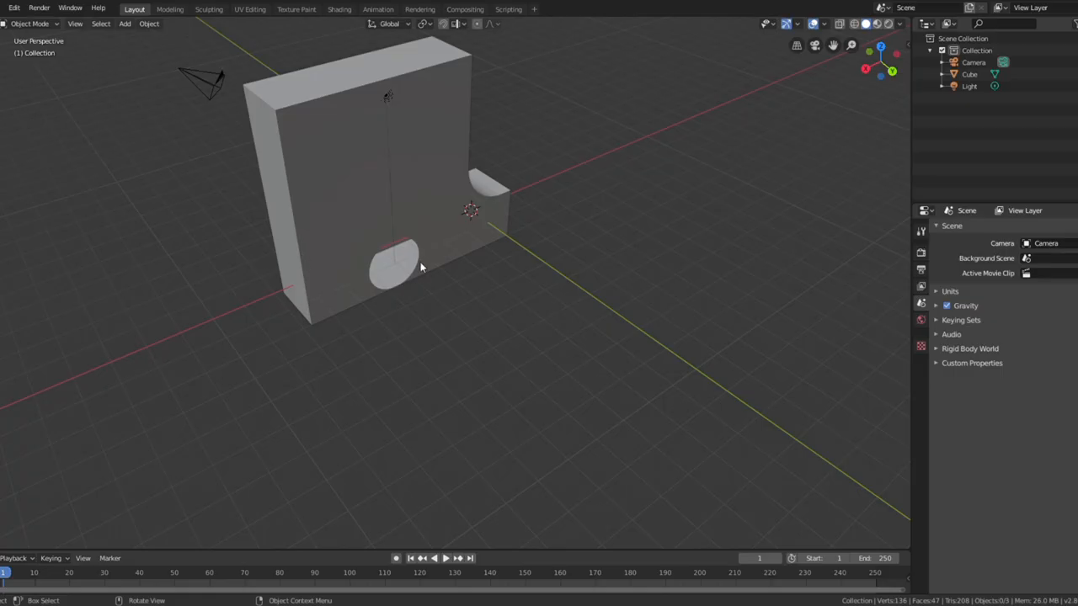
pyautogui.moveTo(440, 242); pyautogui.dragTo(332, 217, button='middle')
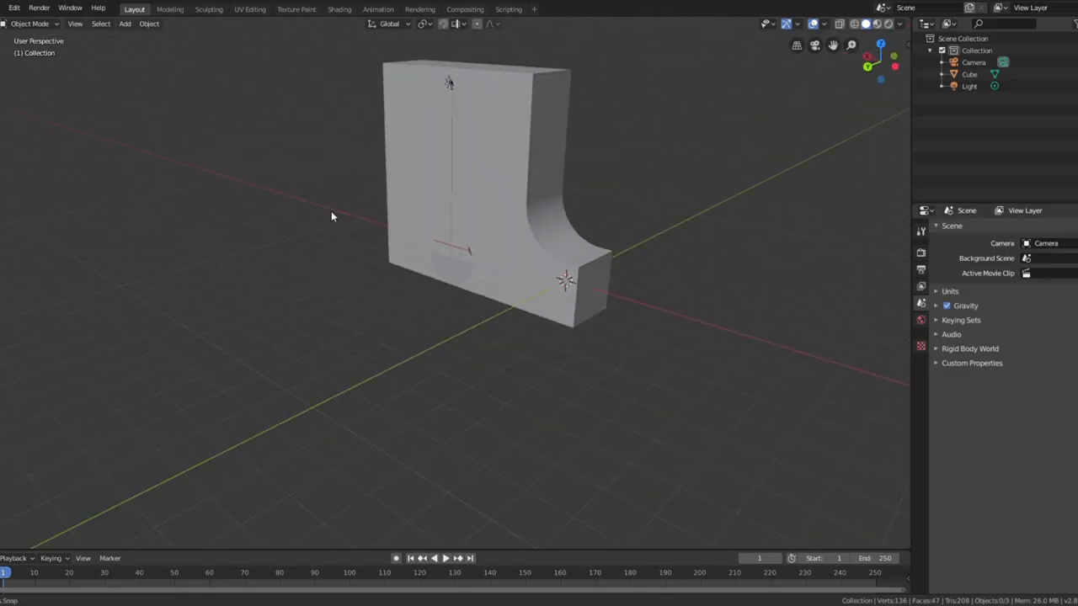
pyautogui.scroll(3, 377, 263)
# Select the block and add a Solidify modifier to it.
pyautogui.click(537, 178)
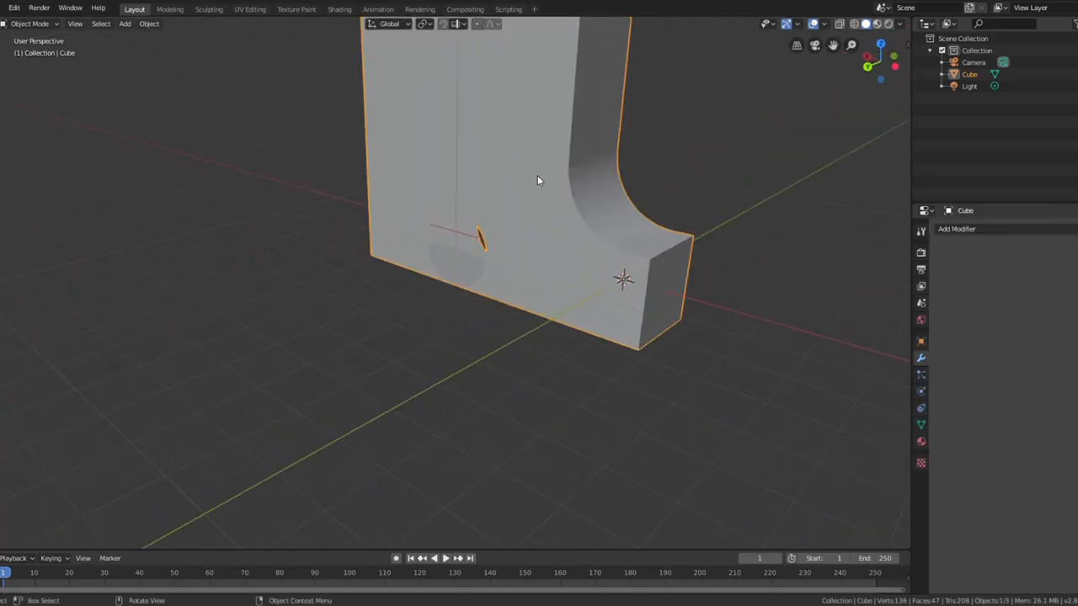
pyautogui.moveTo(518, 184); pyautogui.dragTo(850, 207, button='middle')
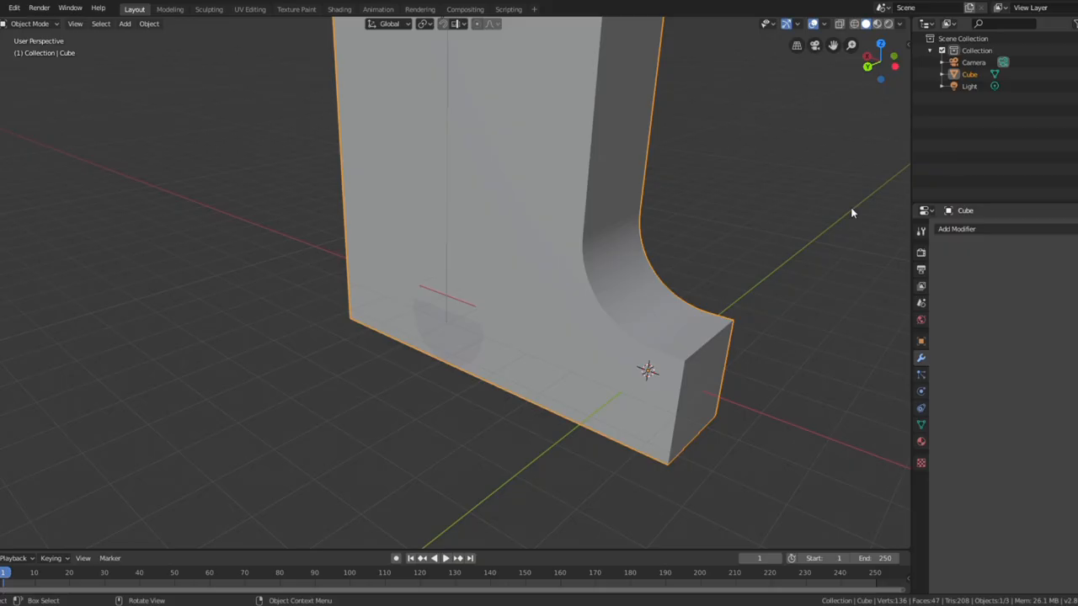
pyautogui.click(958, 229)
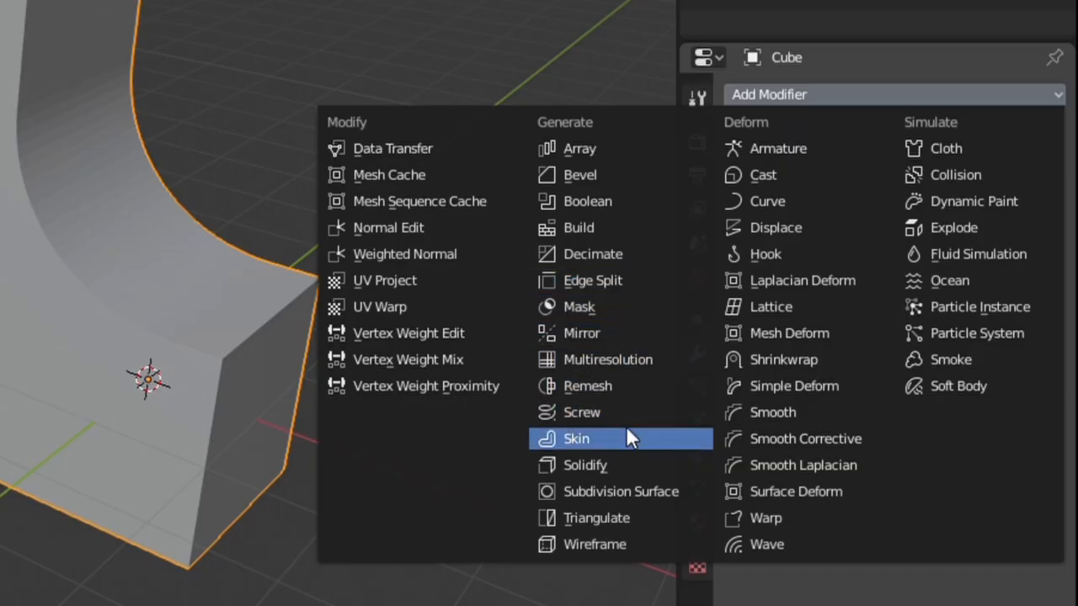
pyautogui.click(635, 464)
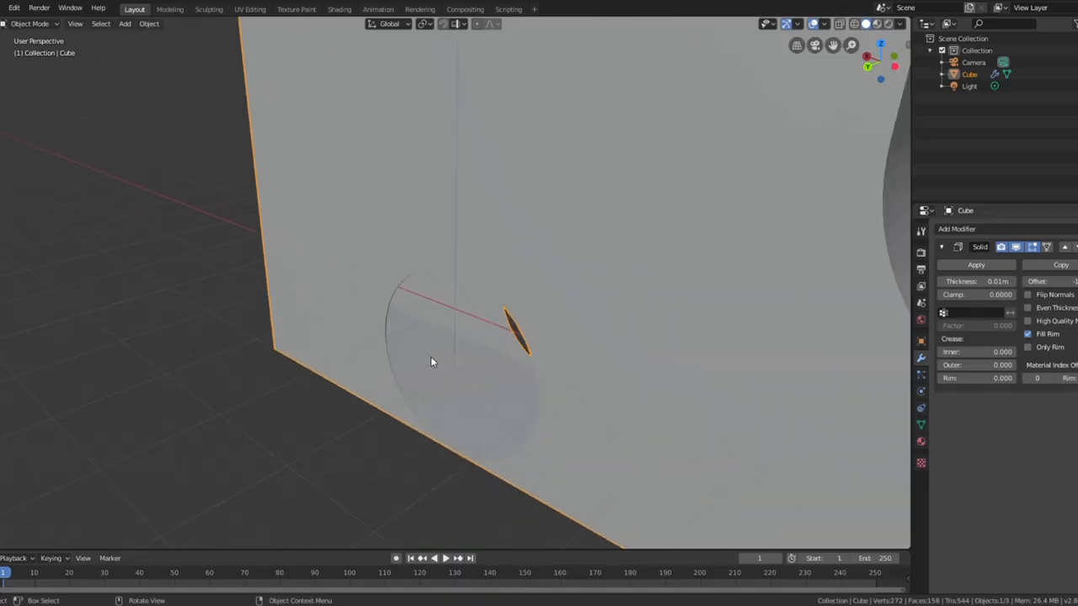
# Set the Solidify thickness to about 0.23 m and apply the modifier to the block.
pyautogui.scroll(5, 430, 356)
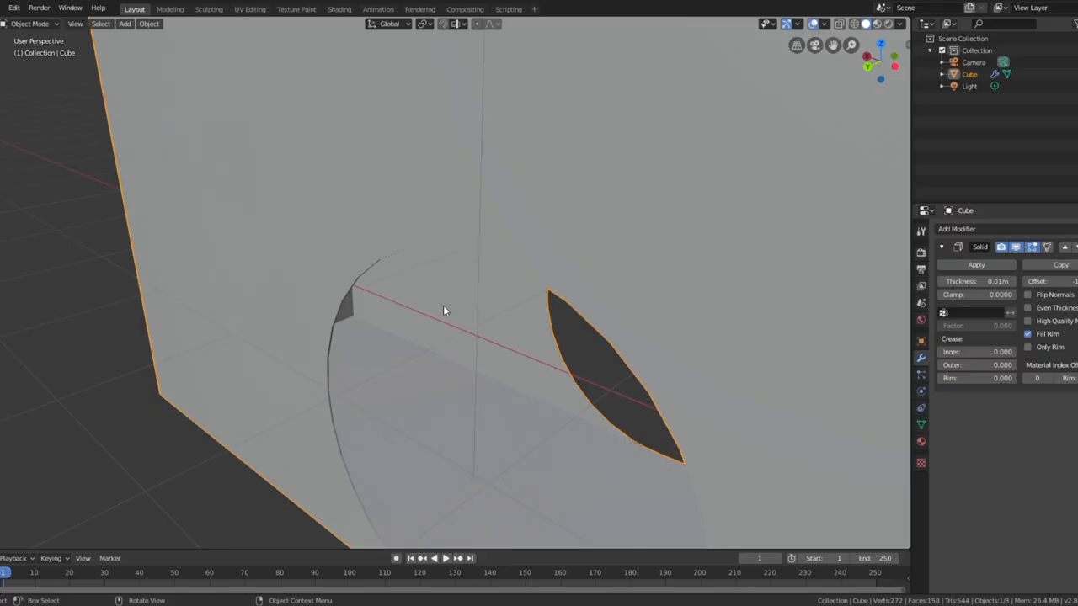
pyautogui.moveTo(465, 242); pyautogui.dragTo(556, 280, button='middle')
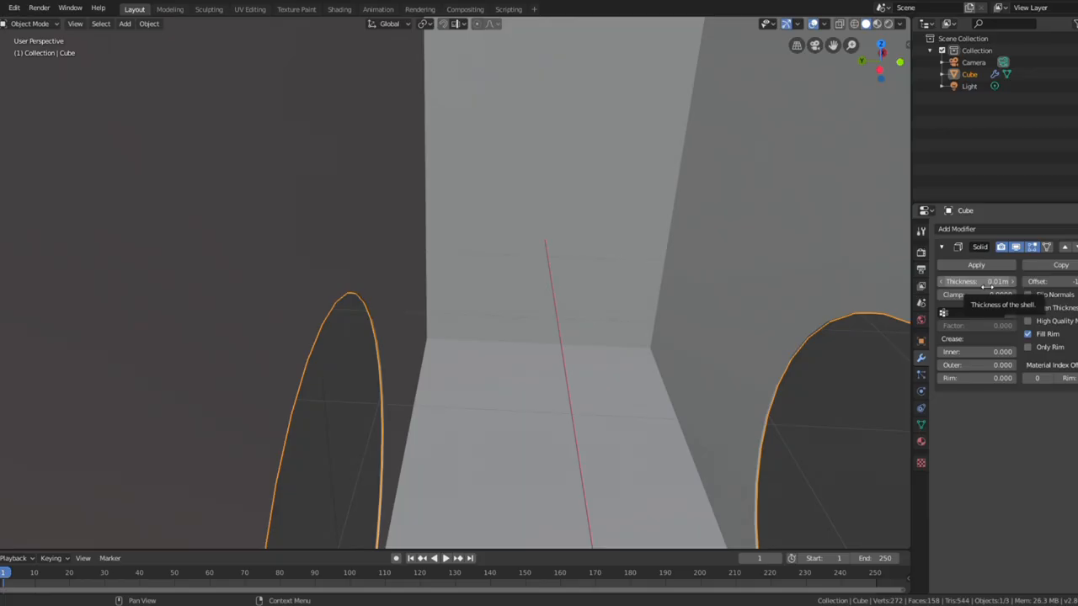
pyautogui.moveTo(988, 287); pyautogui.dragTo(1009, 312)
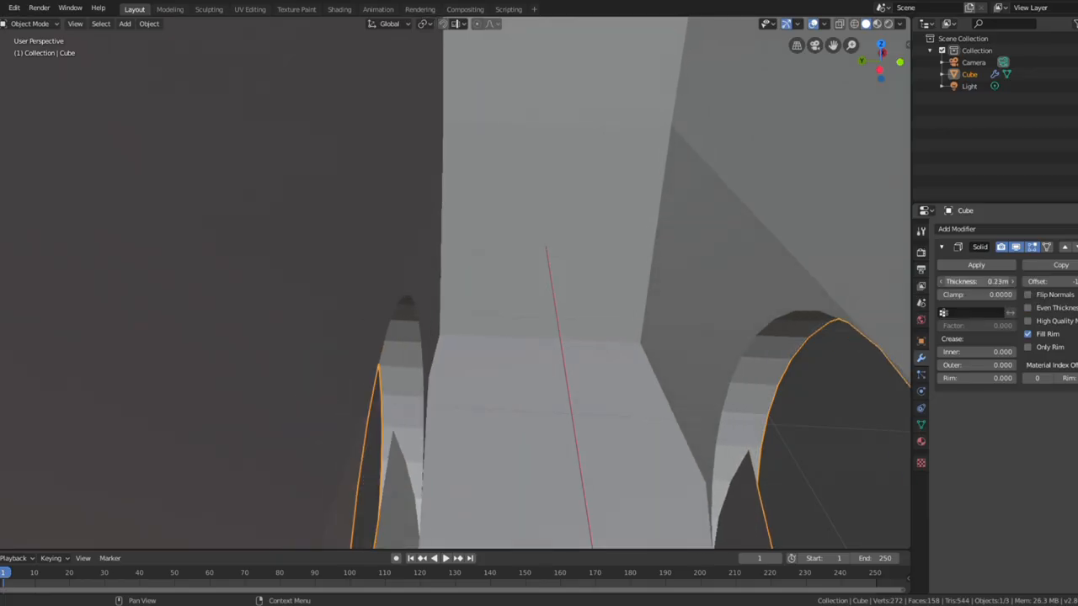
pyautogui.click(976, 265)
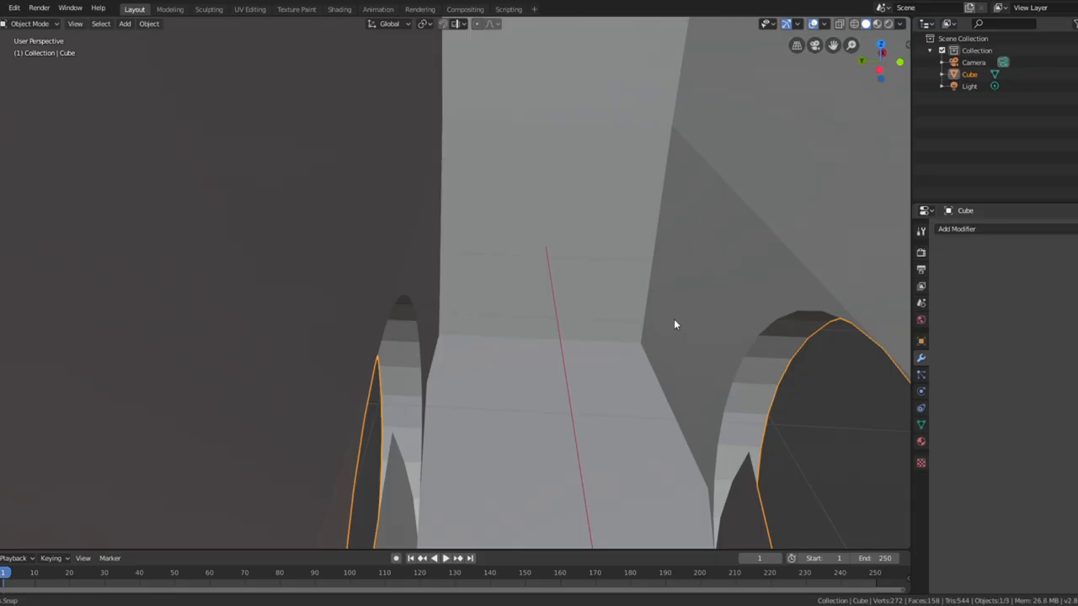
# Add a Subdivision Surface modifier to the block and set its viewport subdivision level to 3.
pyautogui.moveTo(673, 324); pyautogui.dragTo(555, 385, button='middle')
pyautogui.keyDown('shift'); pyautogui.moveTo(502, 458); pyautogui.dragTo(575, 280, button='middle'); pyautogui.keyUp('shift')
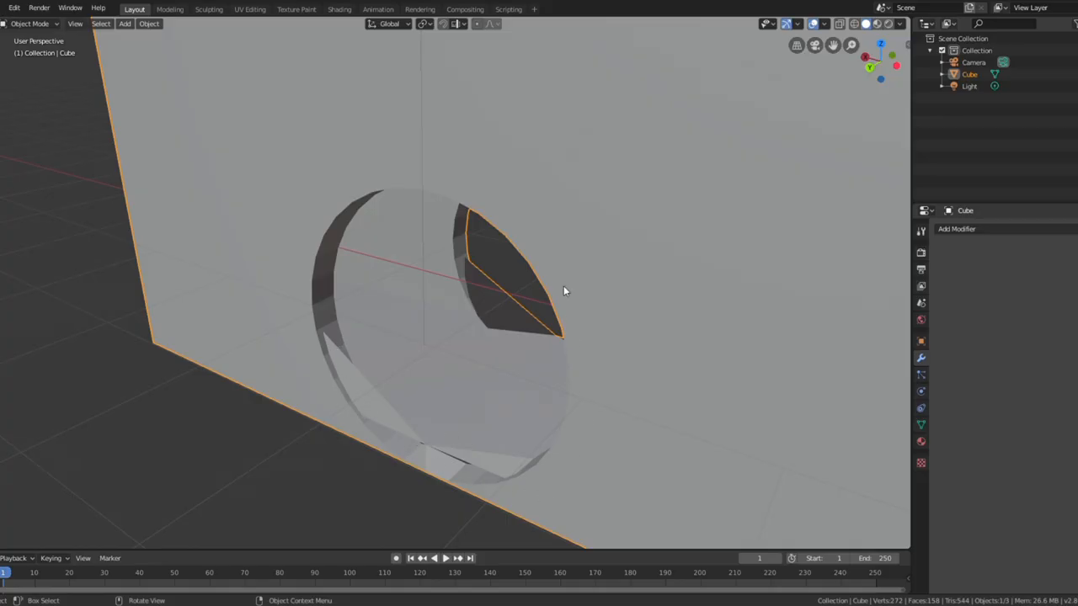
pyautogui.scroll(-3, 375, 355)
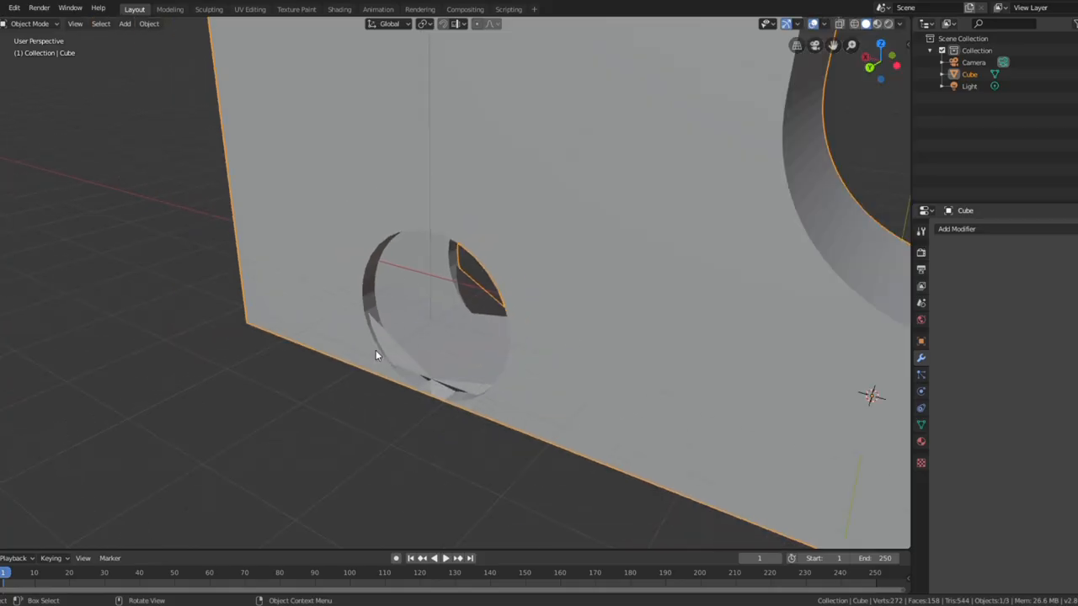
pyautogui.scroll(-5, 376, 350)
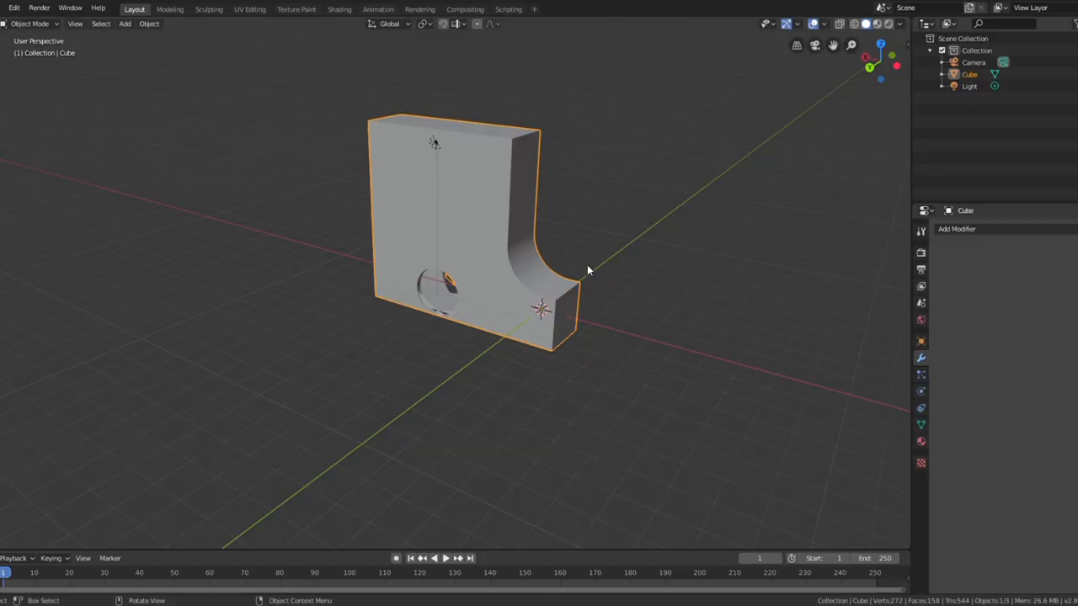
pyautogui.click(1006, 225)
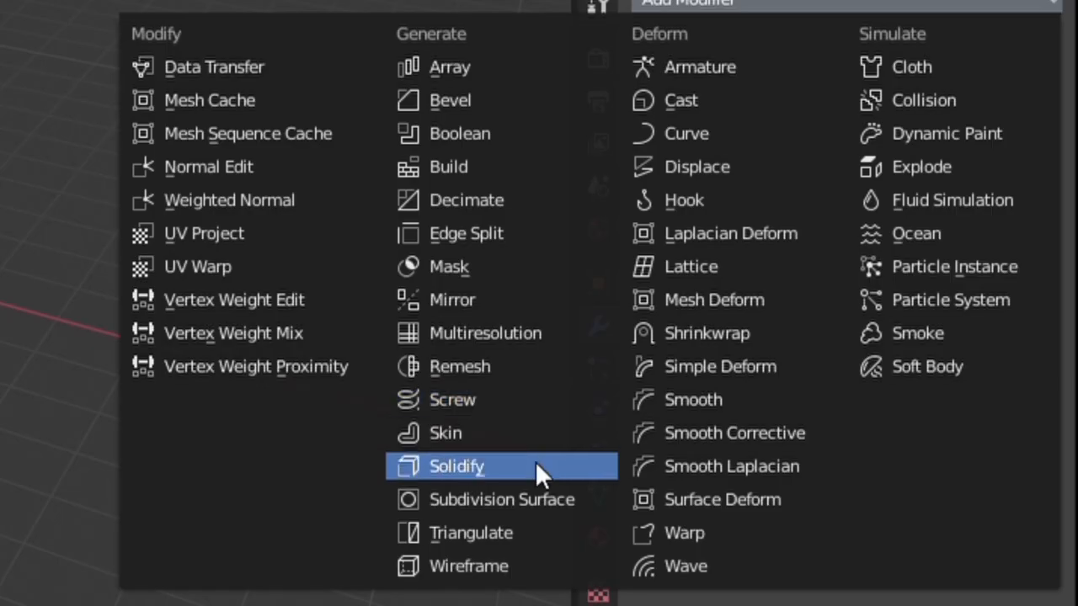
pyautogui.click(502, 499)
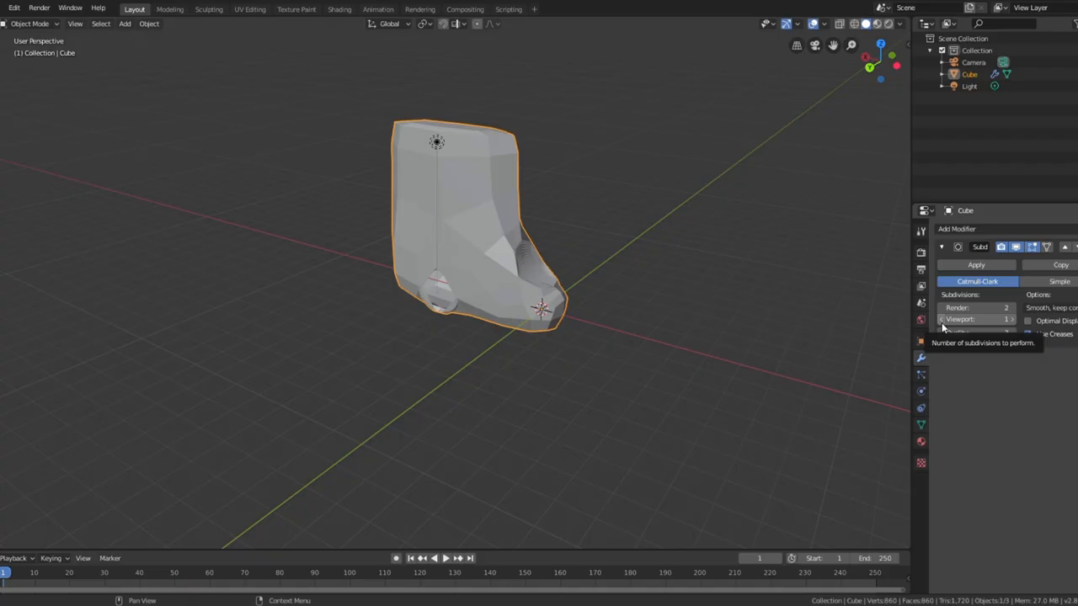
pyautogui.click(1010, 320)
pyautogui.click(1013, 321)
pyautogui.scroll(2, 531, 241)
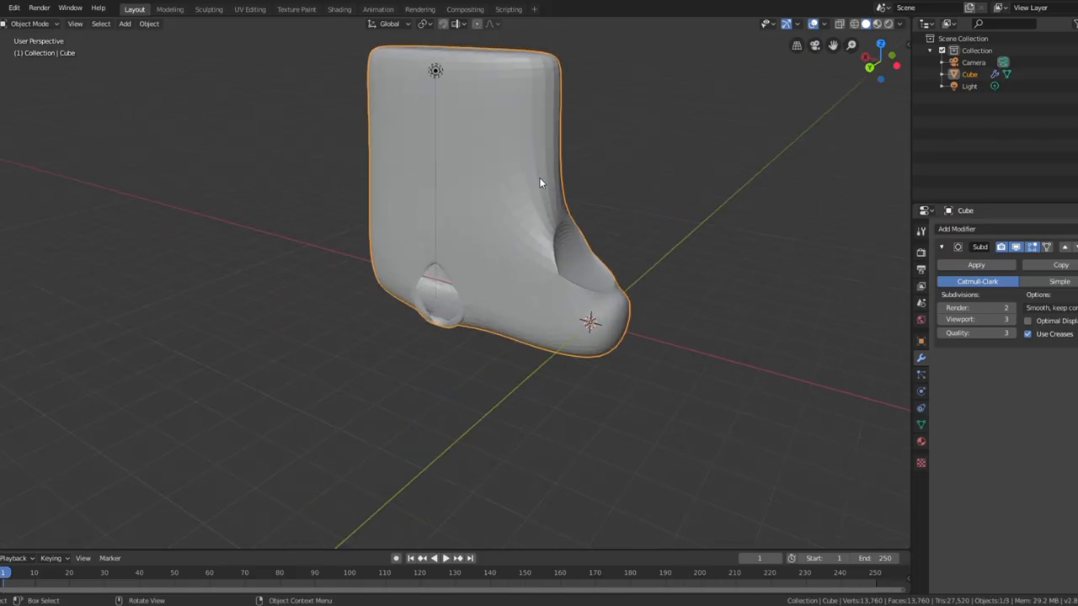
# In Edit Mode, add two loop cuts across the block's upper end, slid fully to the top edge with factor -1.
pyautogui.press('Tab')
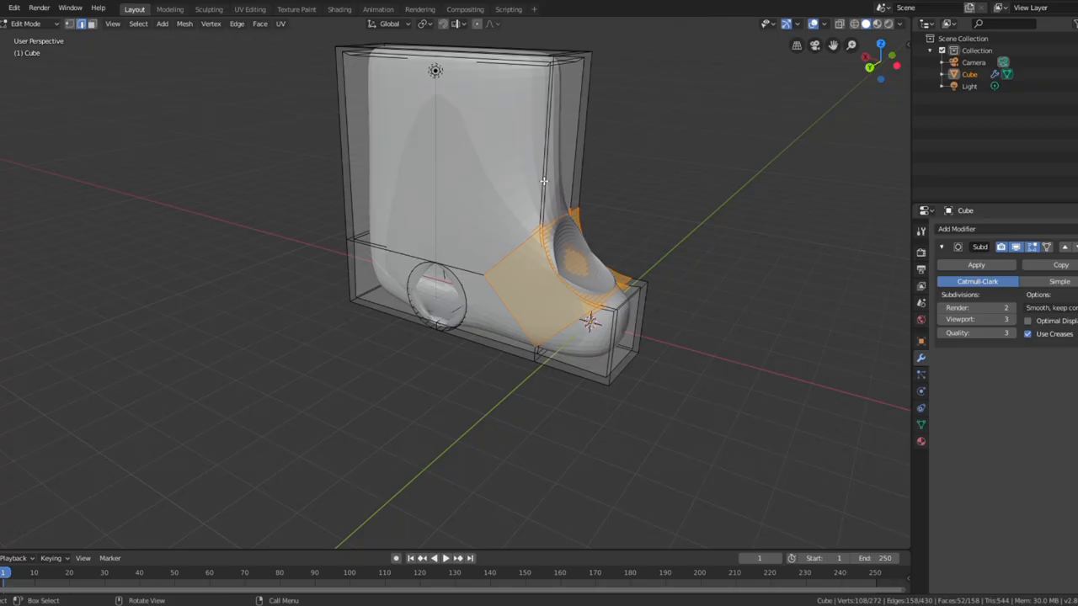
pyautogui.hotkey('ctrl', 'r')
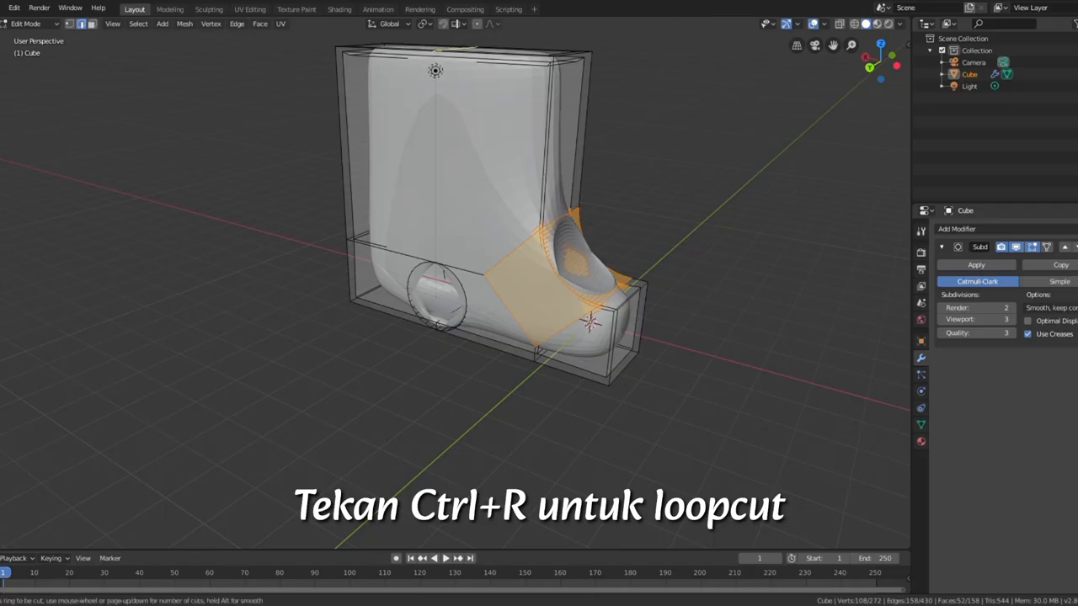
pyautogui.click(657, 65)
pyautogui.click(704, 80)
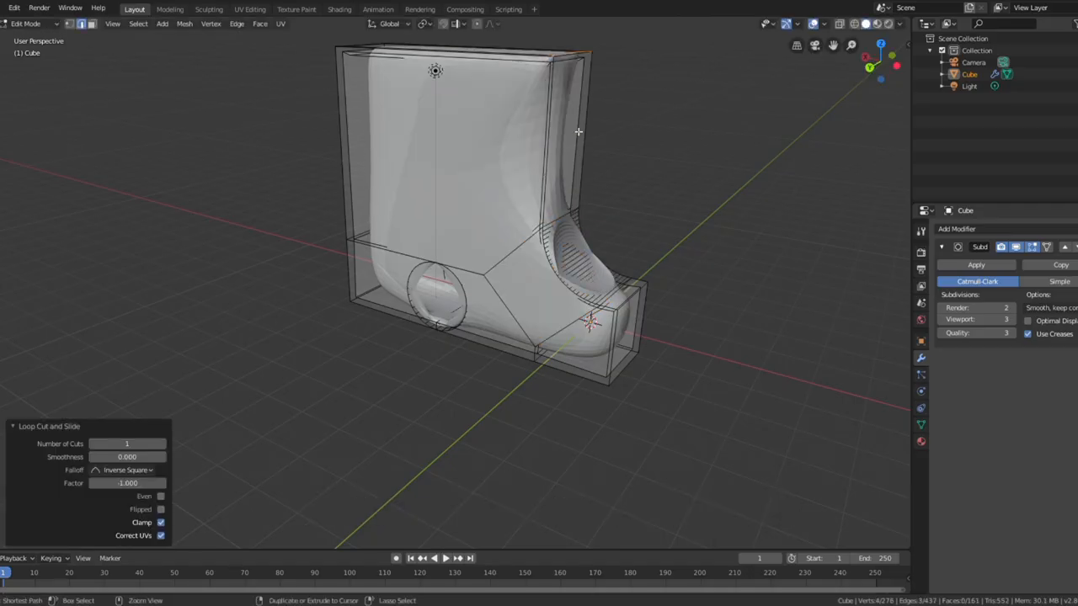
pyautogui.press('g')
pyautogui.press('g')
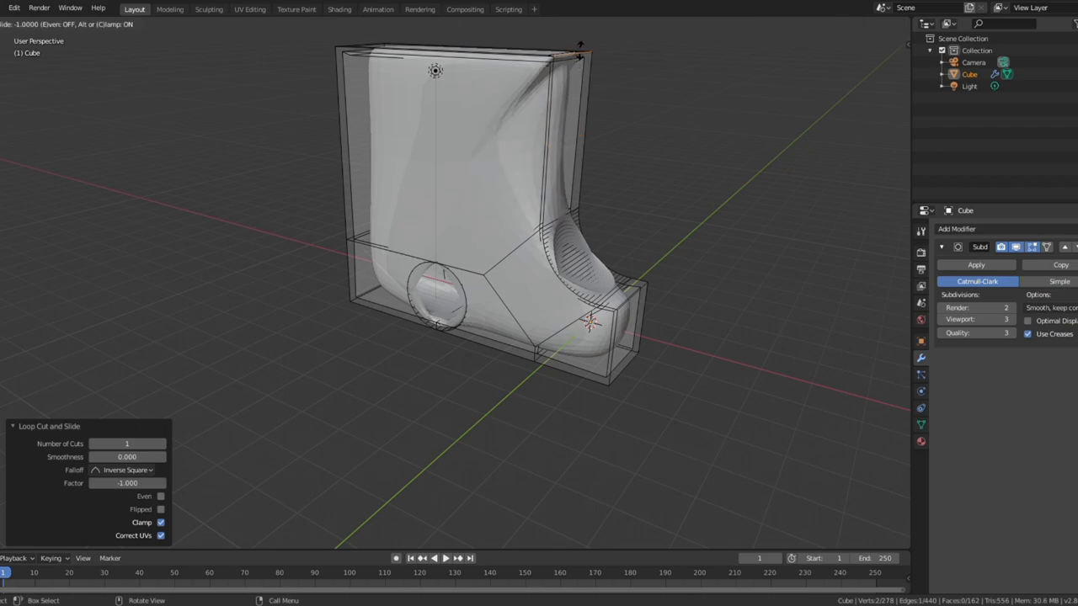
pyautogui.click(580, 43)
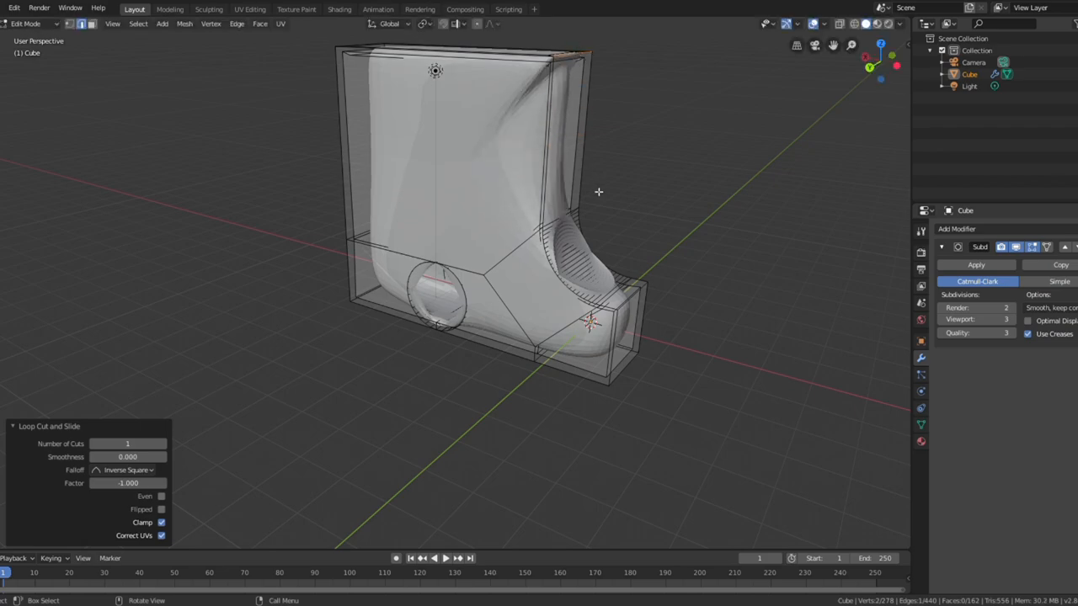
# Add a loop cut across the tall narrow face, slid down to where the curved section begins with factor 1.
pyautogui.hotkey('ctrl', 'r')
pyautogui.click(568, 256)
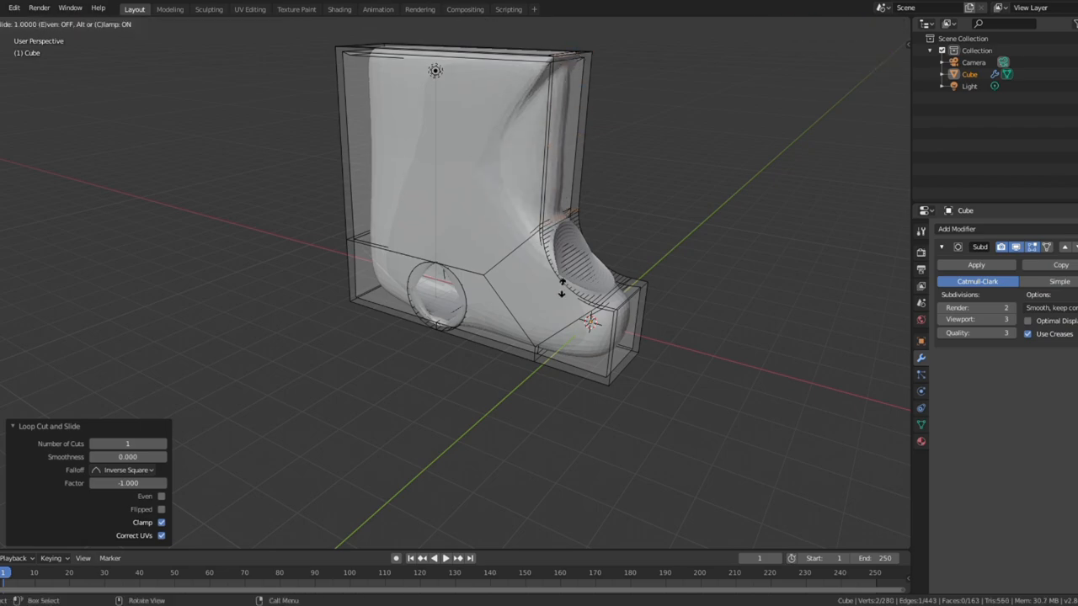
pyautogui.click(560, 310)
# Add two lengthwise loop cuts around the block's thickness, slid fully to its opposite side faces.
pyautogui.moveTo(568, 164); pyautogui.dragTo(494, 163, button='middle')
pyautogui.hotkey('ctrl', 'r')
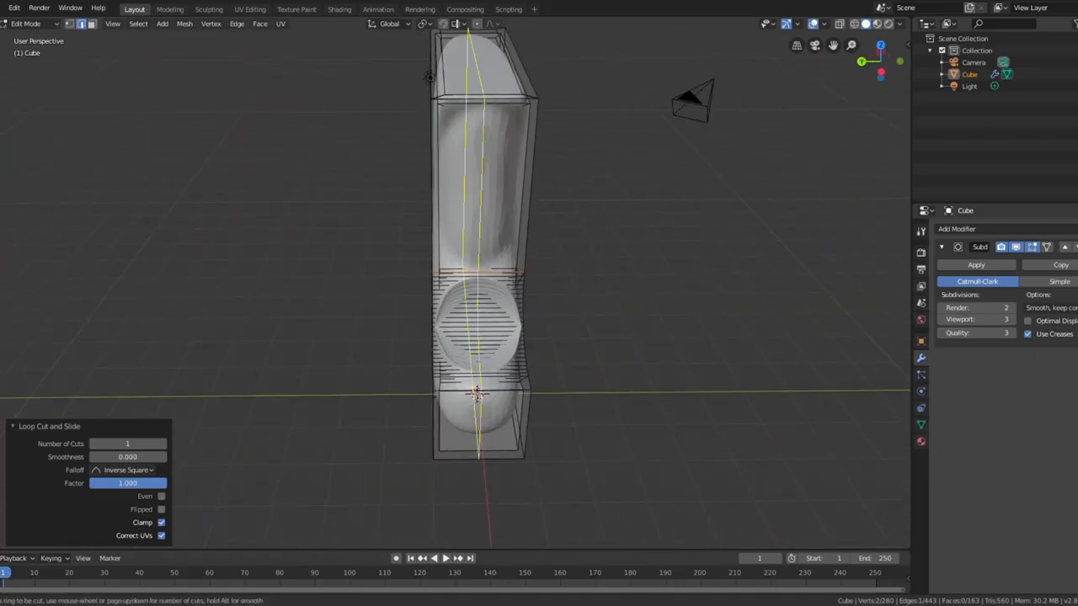
pyautogui.click(477, 135)
pyautogui.click(337, 133)
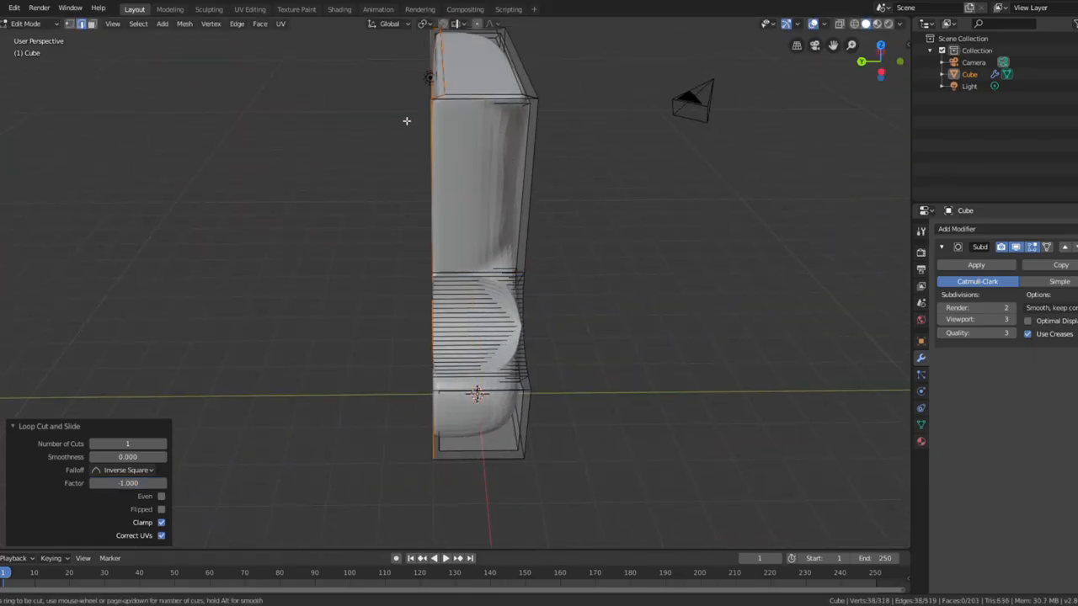
pyautogui.click(489, 96)
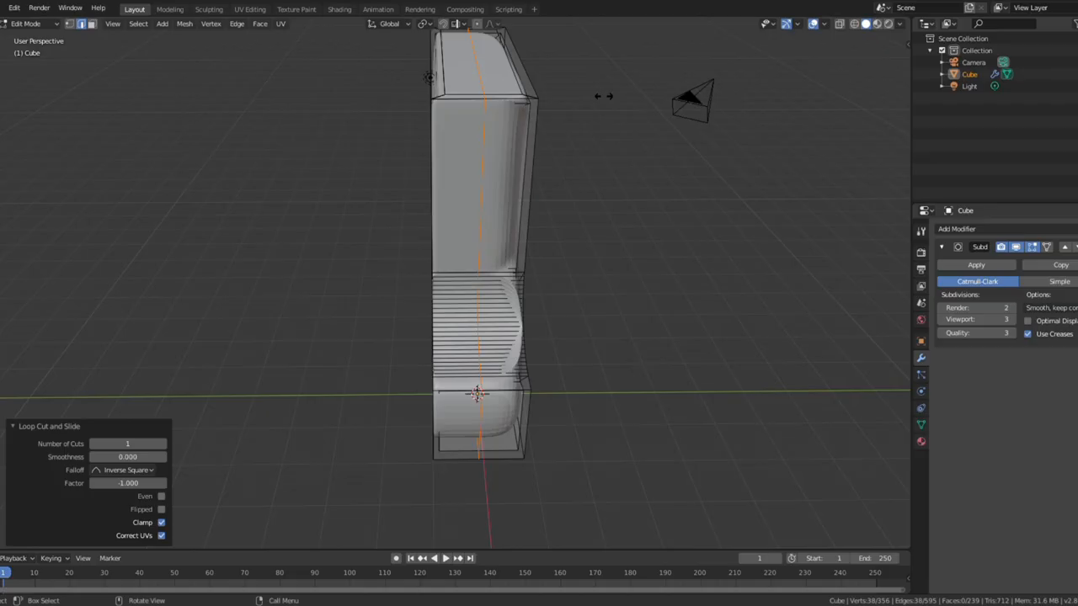
pyautogui.click(655, 103)
# Add a loop cut across the small front face of the foot, slid fully to its bottom edge with factor 1.
pyautogui.moveTo(578, 162); pyautogui.dragTo(581, 171, button='middle')
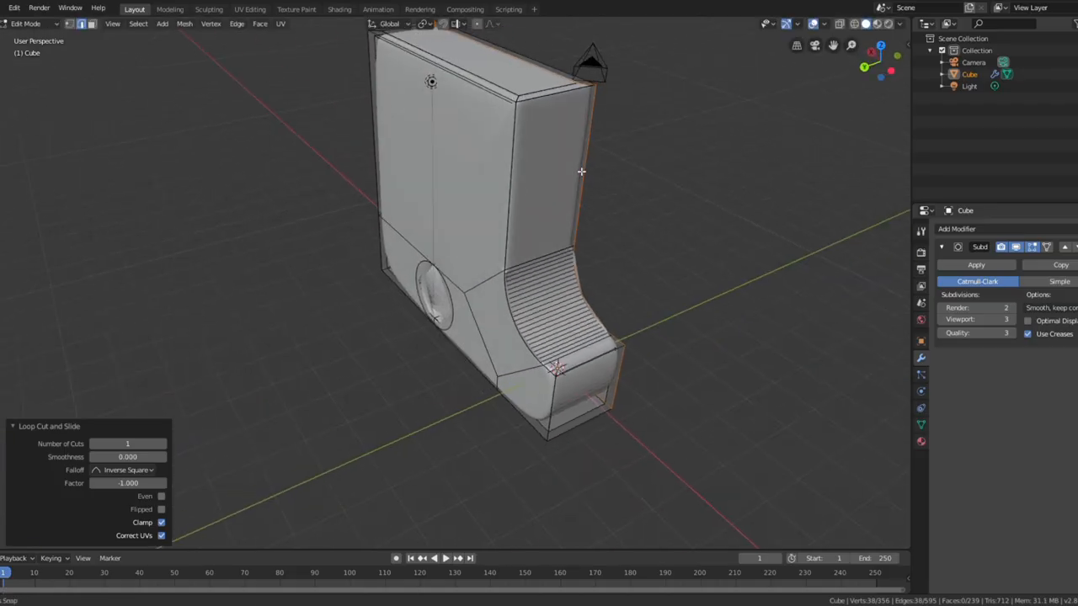
pyautogui.hotkey('ctrl', 'r')
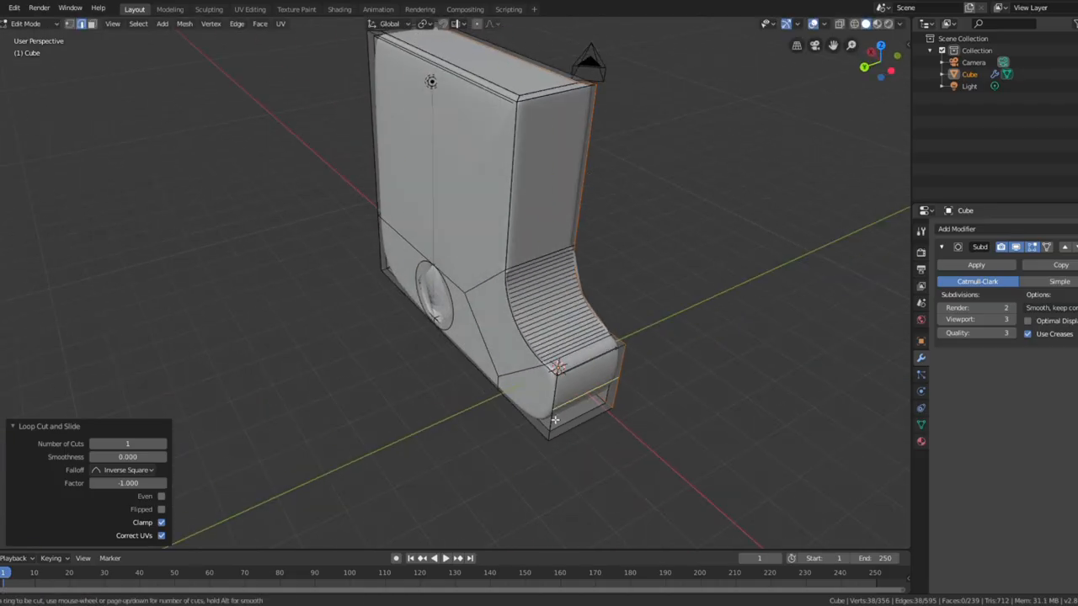
pyautogui.click(555, 421)
pyautogui.click(557, 406)
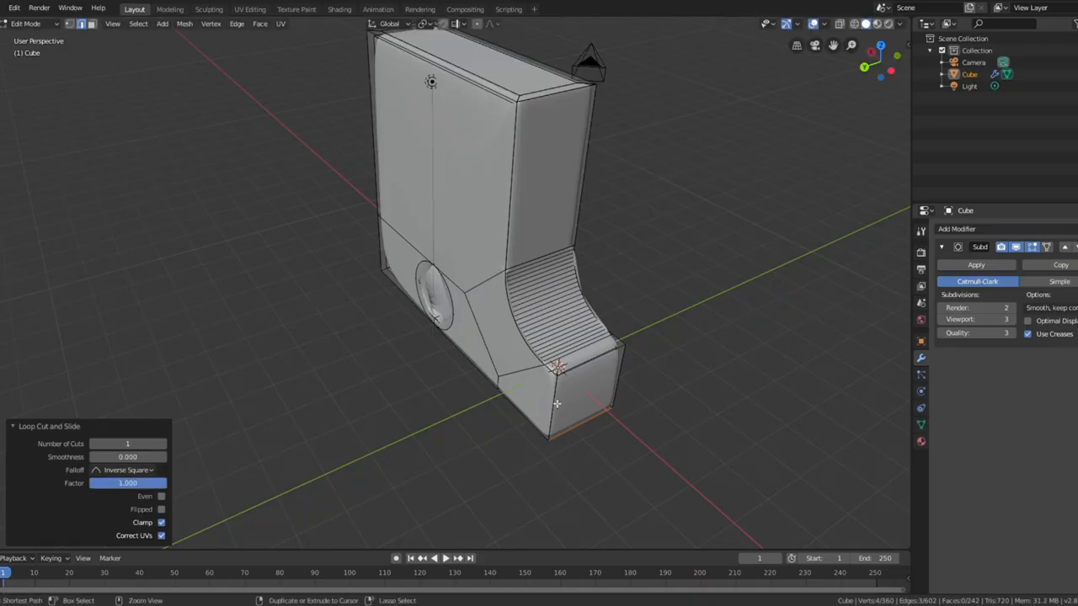
# Add a loop cut across the lower back end of the block and return to Object Mode.
pyautogui.moveTo(356, 279); pyautogui.dragTo(367, 284, button='middle')
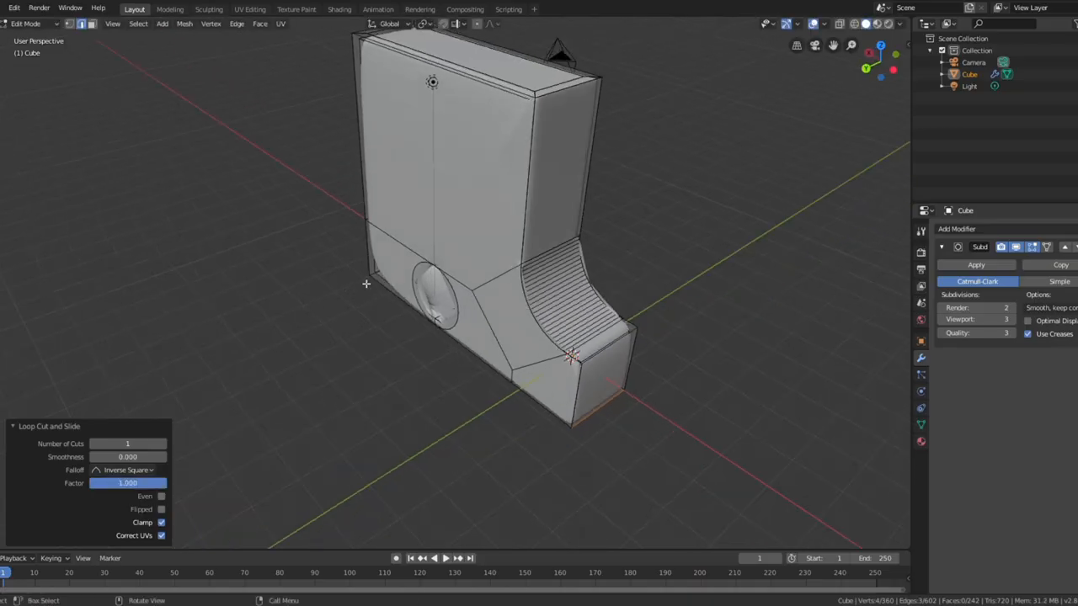
pyautogui.hotkey('ctrl', 'r')
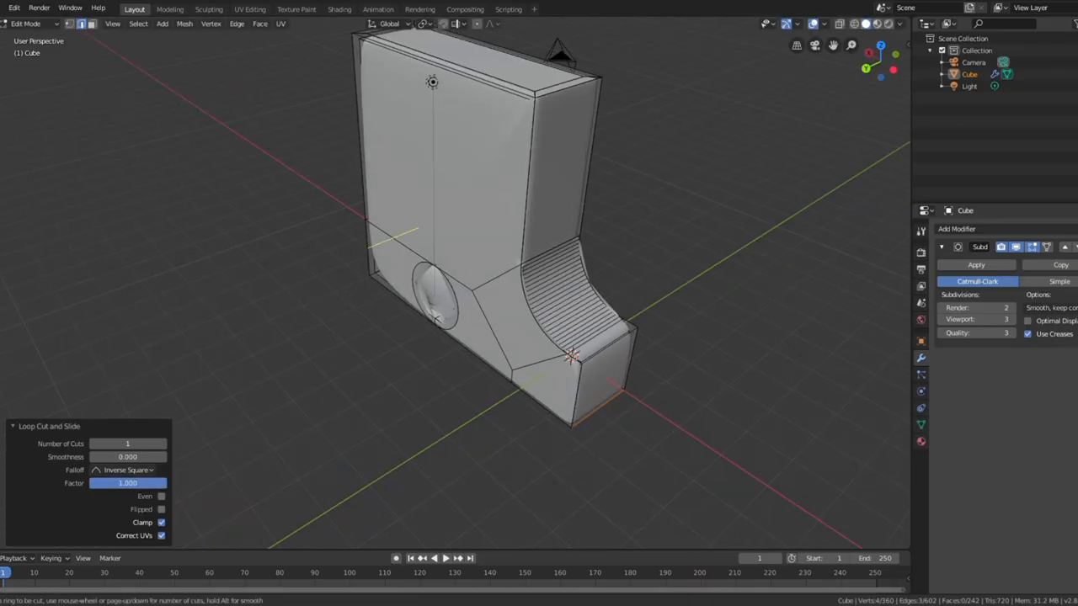
pyautogui.press('Tab')
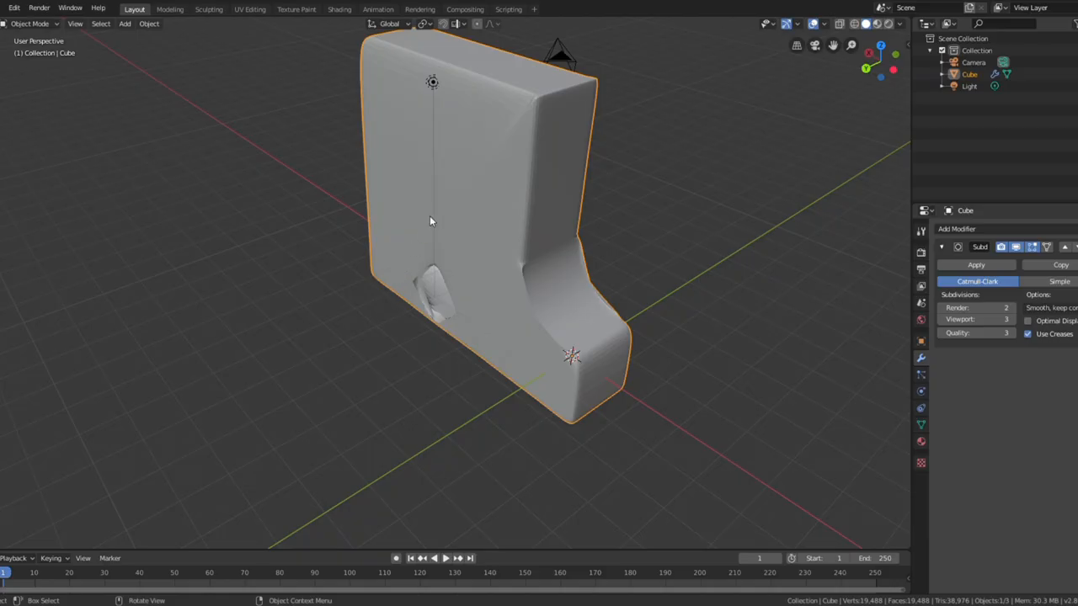
# Examine the smoothed block's edges, curved section and cut hole from several angles and distances.
pyautogui.moveTo(429, 221); pyautogui.dragTo(536, 205, button='middle')
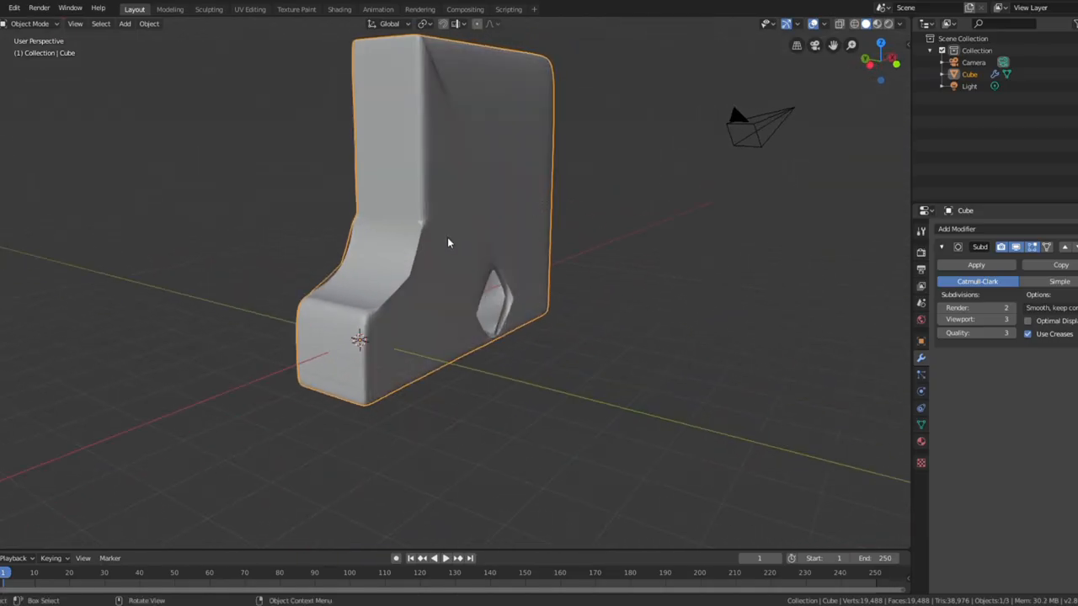
pyautogui.scroll(2, 412, 250)
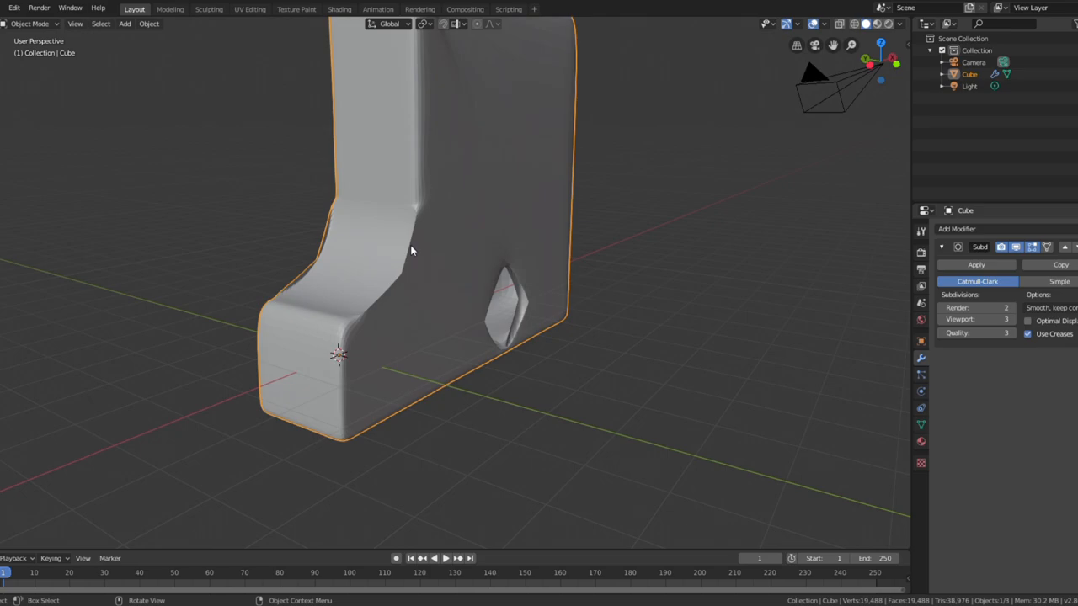
pyautogui.moveTo(372, 230); pyautogui.dragTo(401, 339, button='middle')
pyautogui.scroll(4, 399, 261)
pyautogui.scroll(2, 400, 339)
pyautogui.keyDown('shift'); pyautogui.moveTo(606, 409); pyautogui.dragTo(587, 305, button='middle'); pyautogui.keyUp('shift')
pyautogui.scroll(2, 520, 396)
pyautogui.scroll(-8, 520, 401)
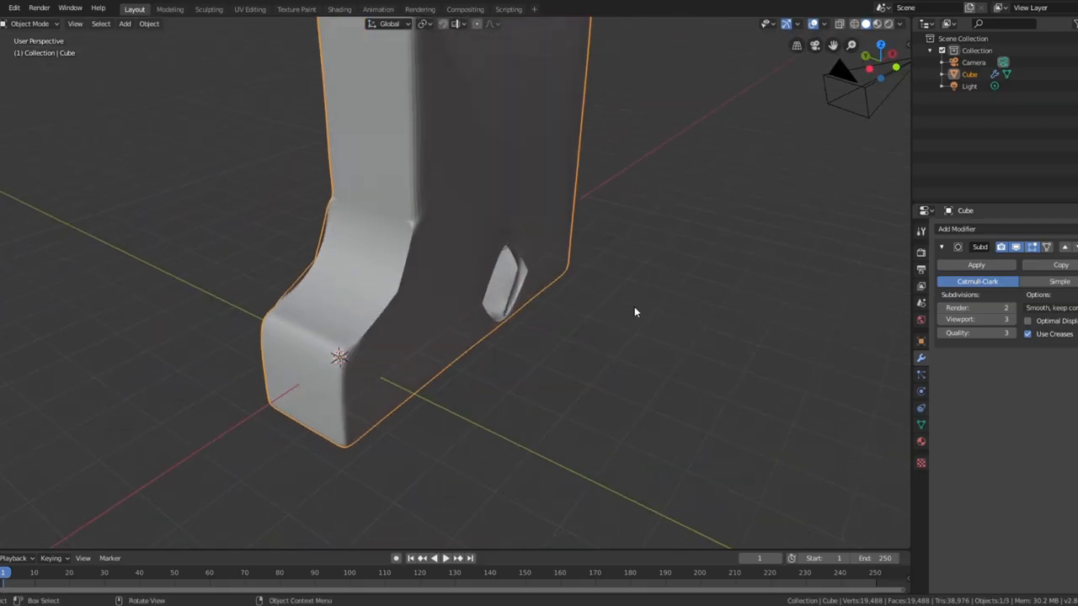
pyautogui.keyDown('shift'); pyautogui.moveTo(289, 354); pyautogui.dragTo(348, 326, button='middle'); pyautogui.keyUp('shift')
pyautogui.scroll(1, 348, 326)
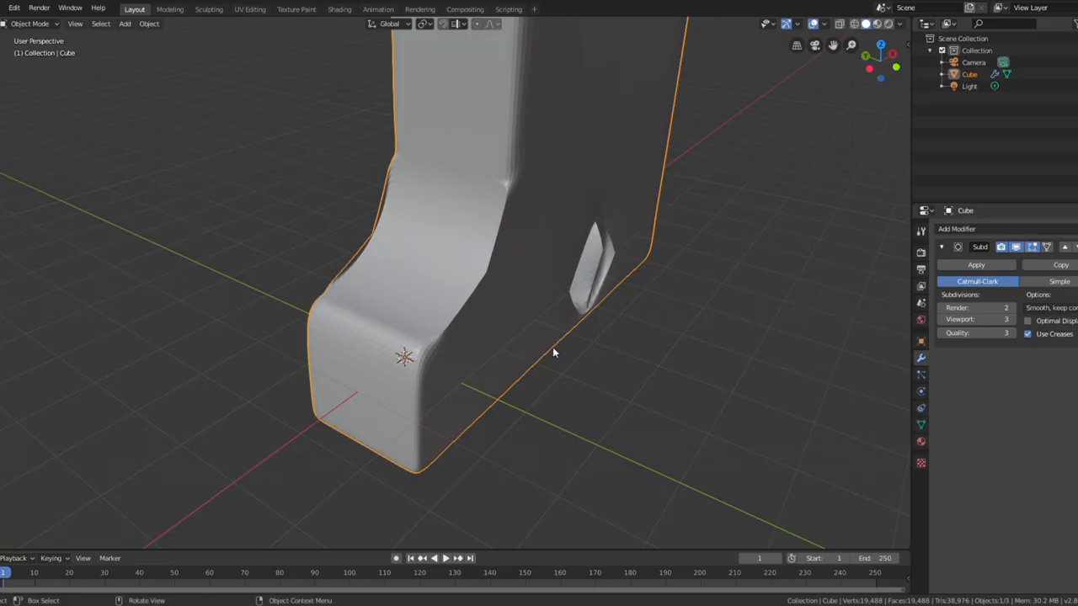
# Set the viewport subdivision level to 4 and inspect the curved surface up close.
pyautogui.click(1009, 321)
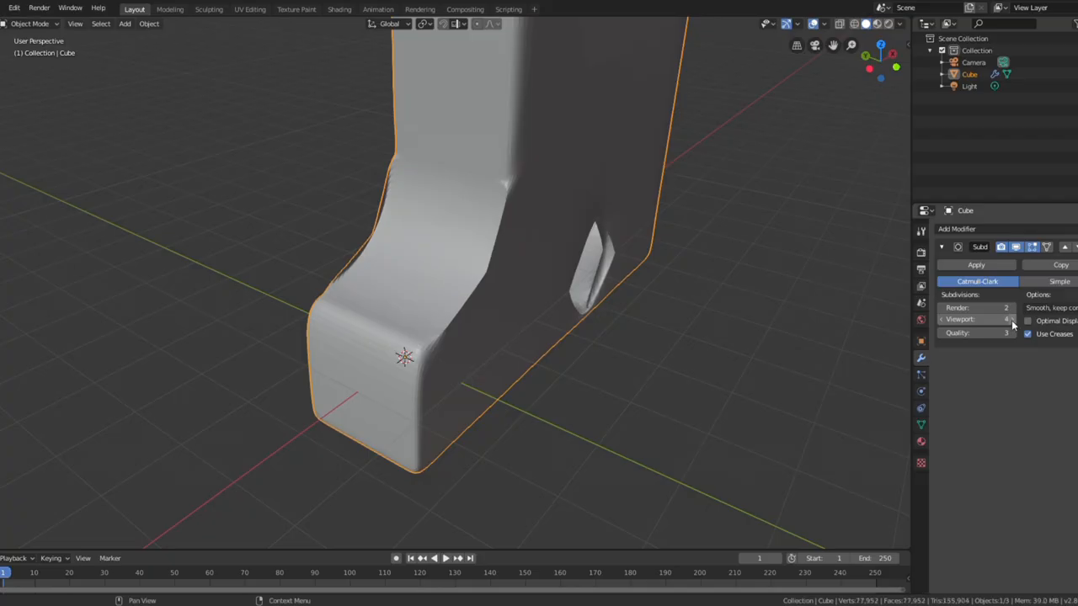
pyautogui.scroll(5, 233, 361)
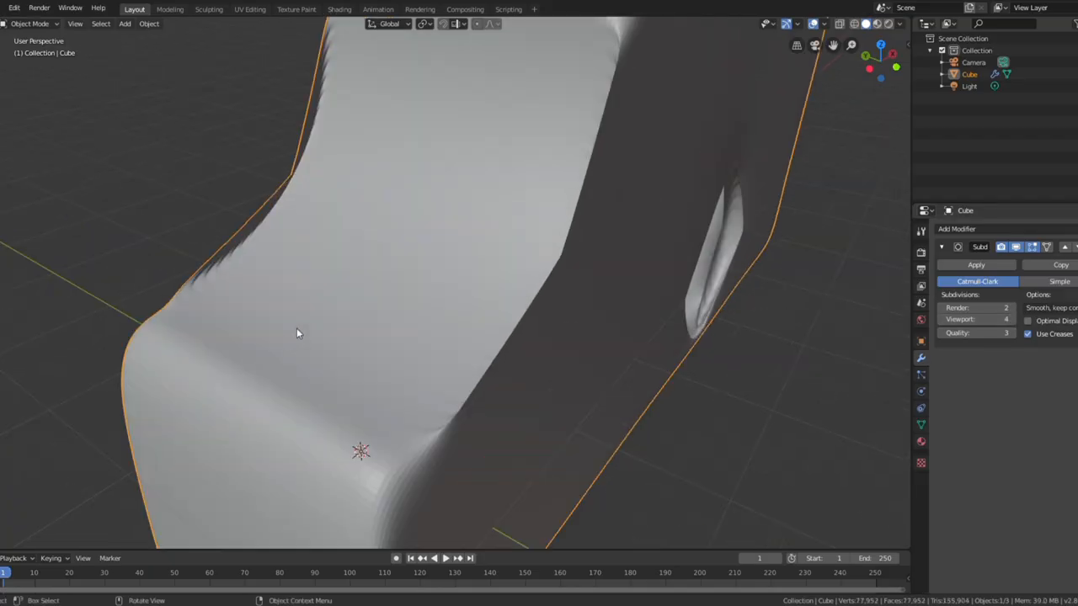
pyautogui.moveTo(297, 328); pyautogui.dragTo(303, 320, button='middle')
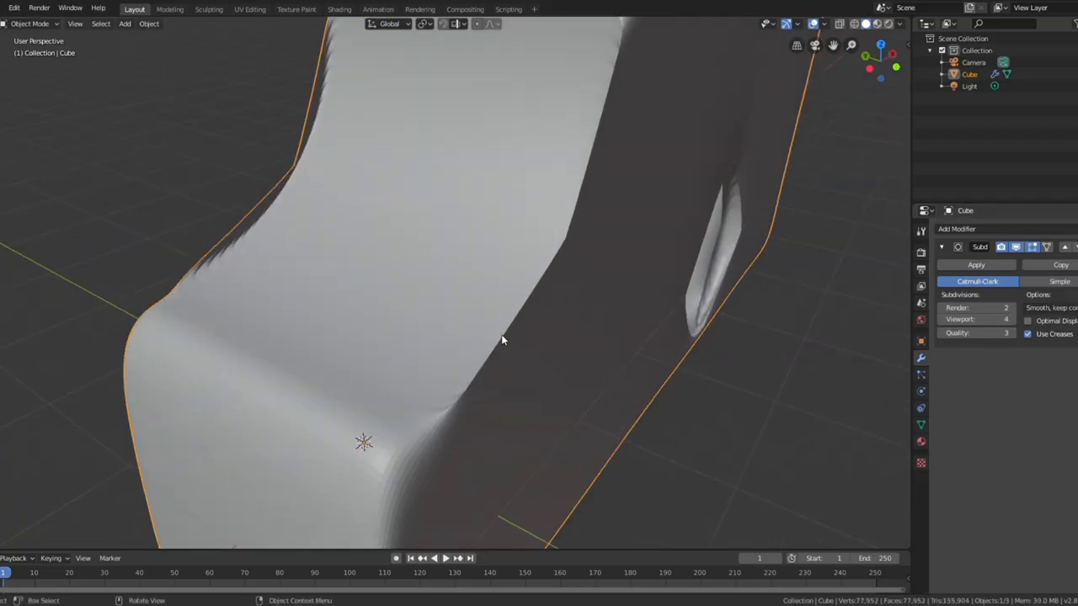
pyautogui.scroll(-5, 501, 340)
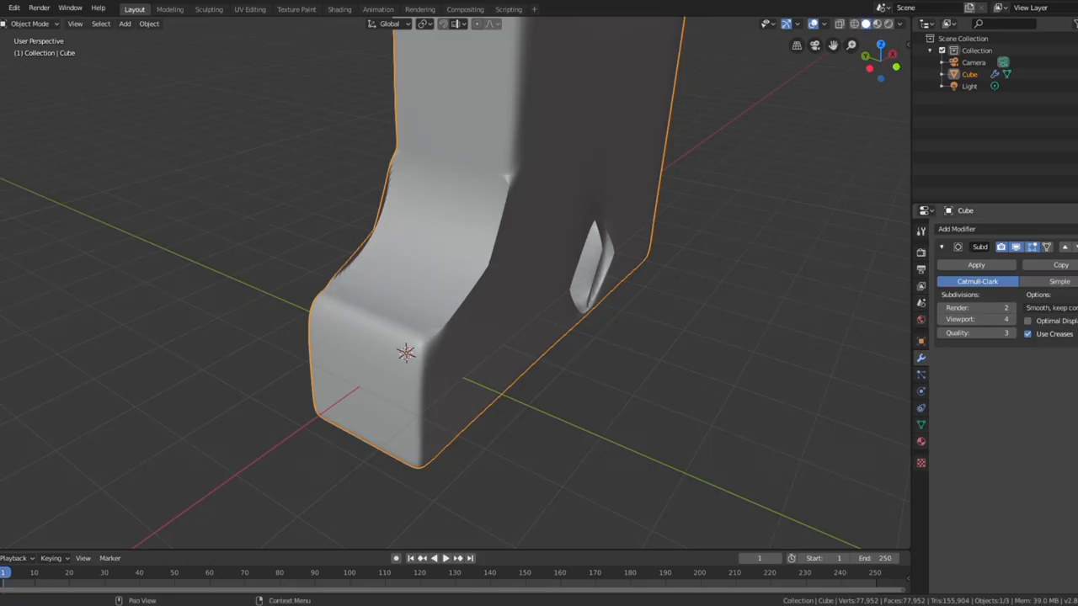
# Remove the Subdivision Surface modifier from the block and check the bare curved surface.
pyautogui.click(1076, 246)
pyautogui.scroll(7, 426, 303)
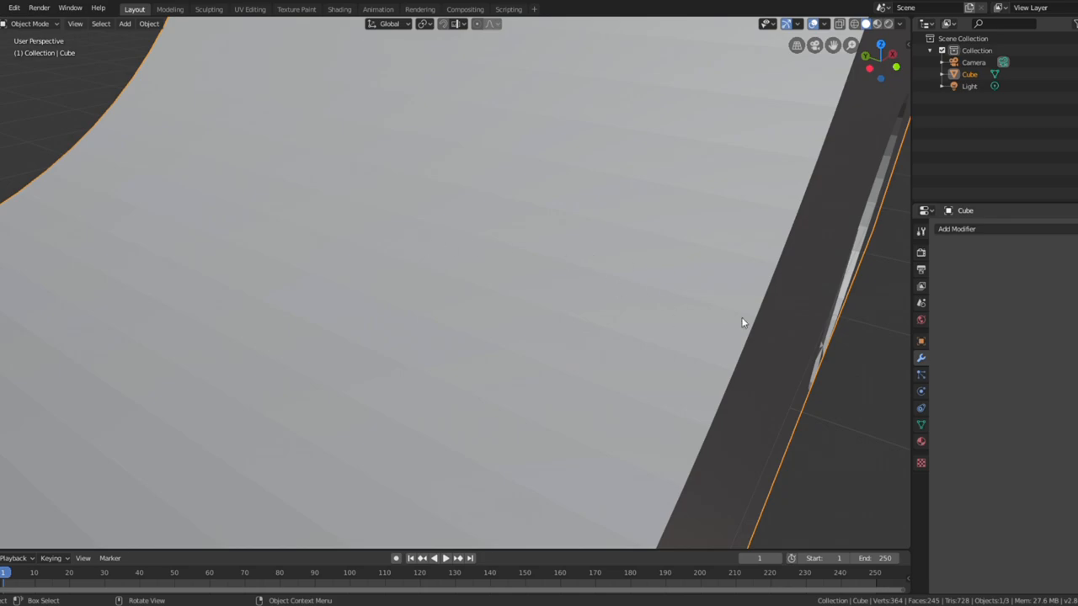
pyautogui.scroll(-10, 589, 339)
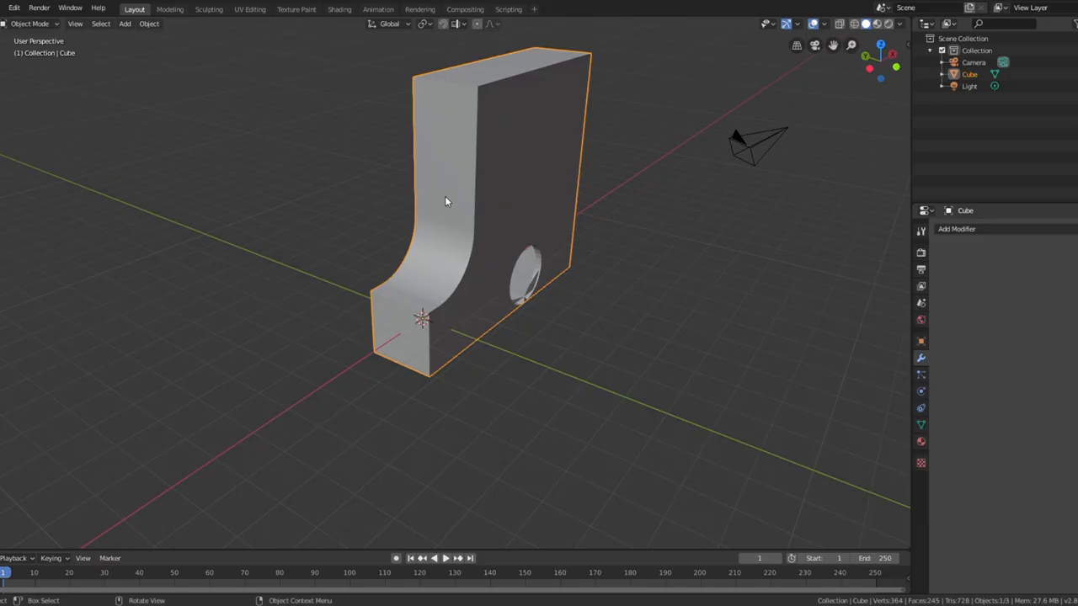
pyautogui.click(970, 228)
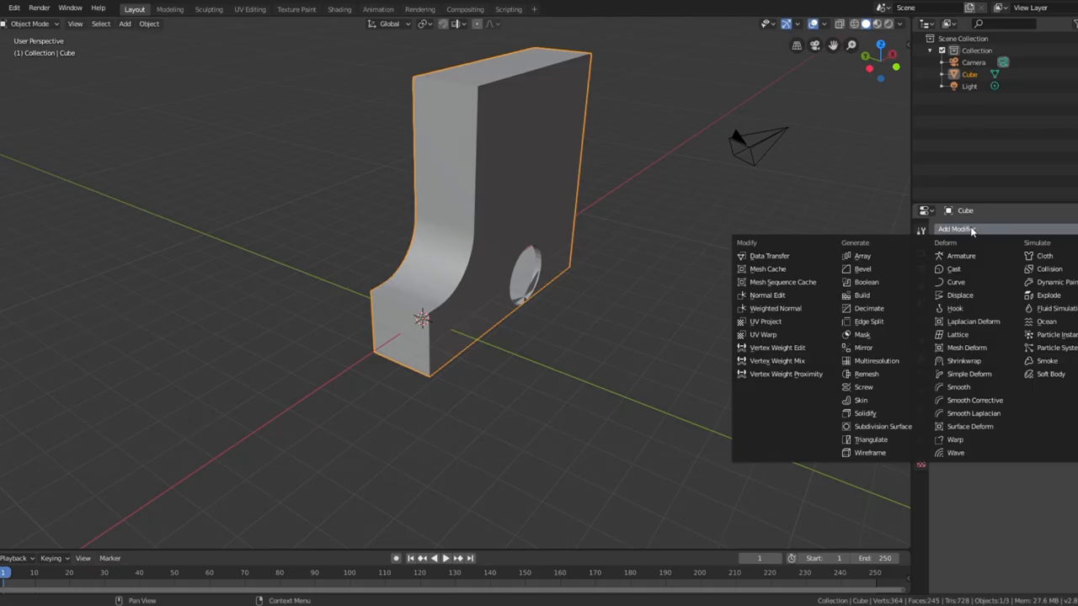
pyautogui.click(970, 229)
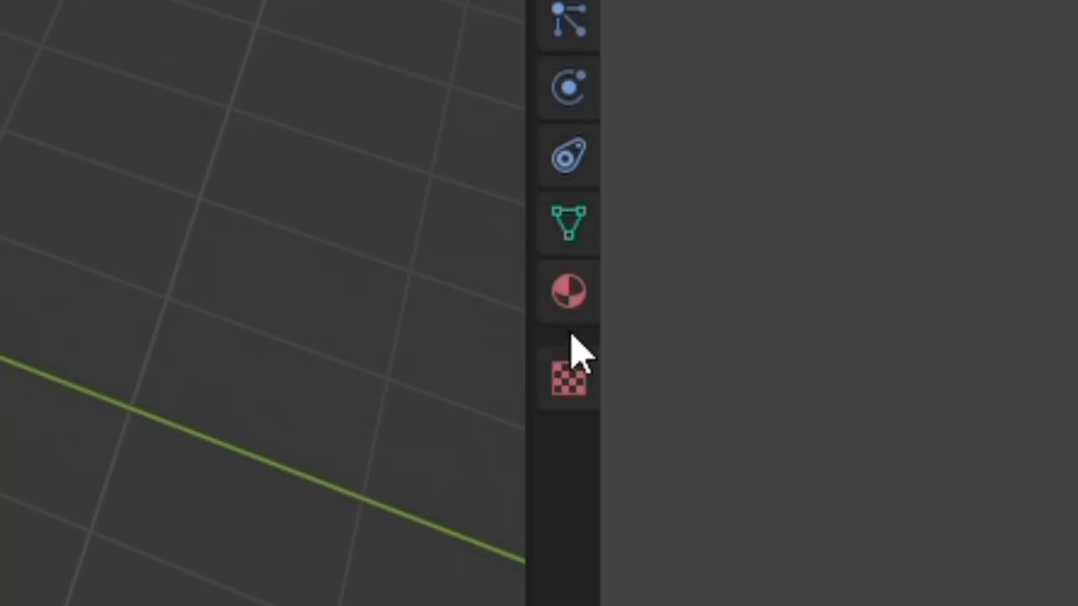
# Add a new material to the block and switch the viewport shading to material preview.
pyautogui.click(570, 313)
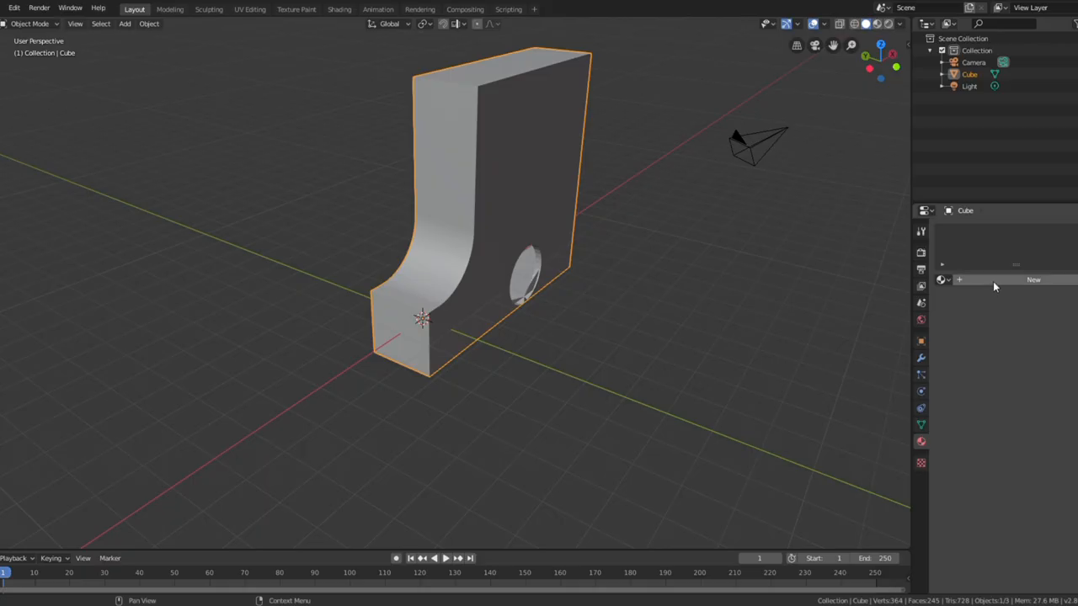
pyautogui.click(994, 282)
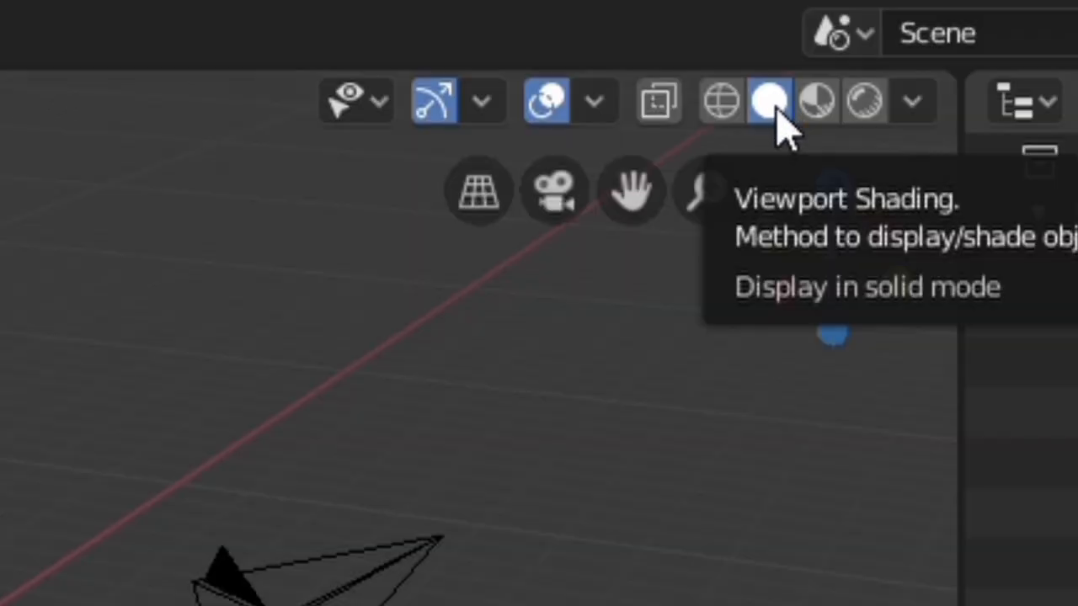
pyautogui.click(819, 108)
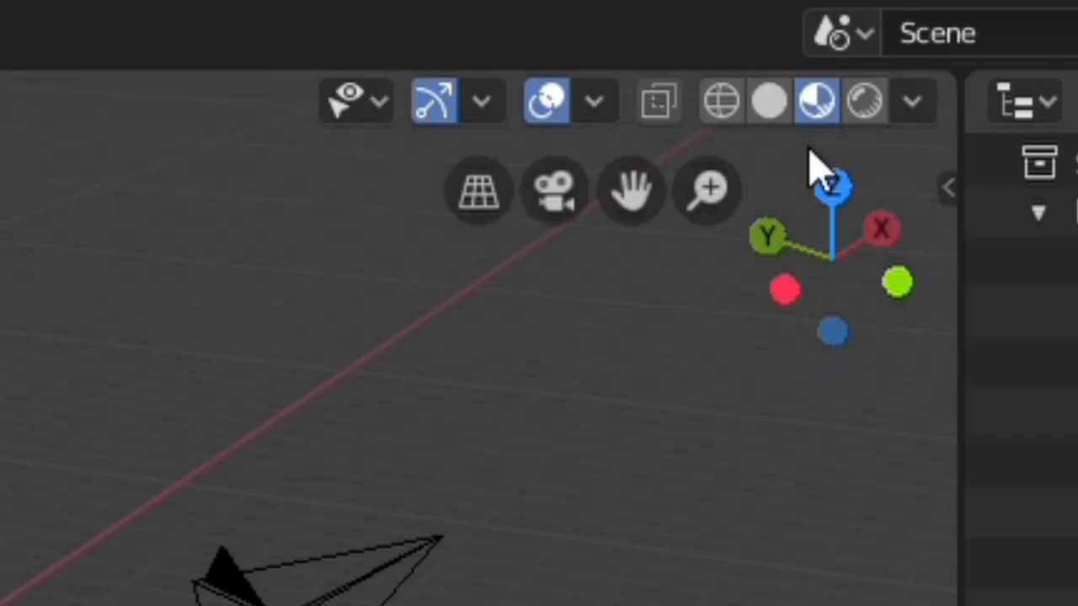
pyautogui.scroll(-3, 527, 292)
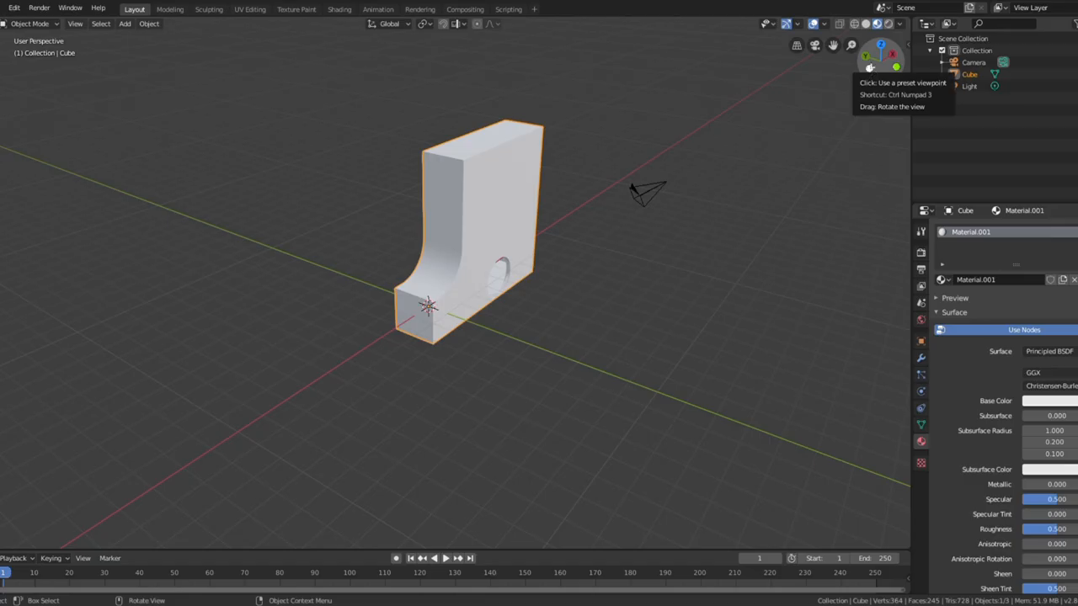
# Examine the block in material preview from the back view, the left view and several oblique angles.
pyautogui.click(673, 253)
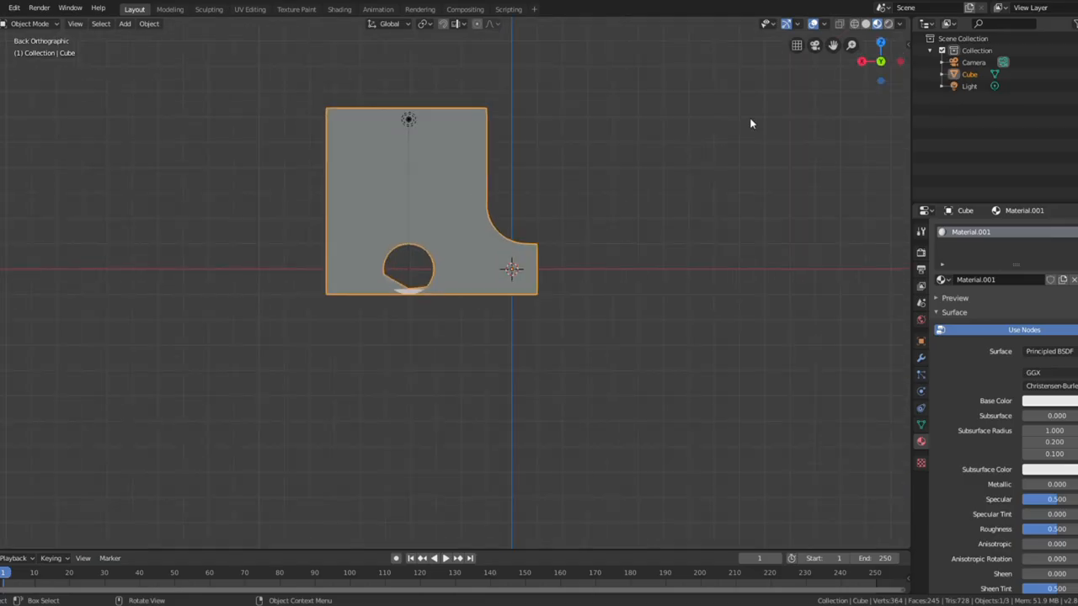
pyautogui.scroll(2, 411, 272)
pyautogui.scroll(-3, 411, 271)
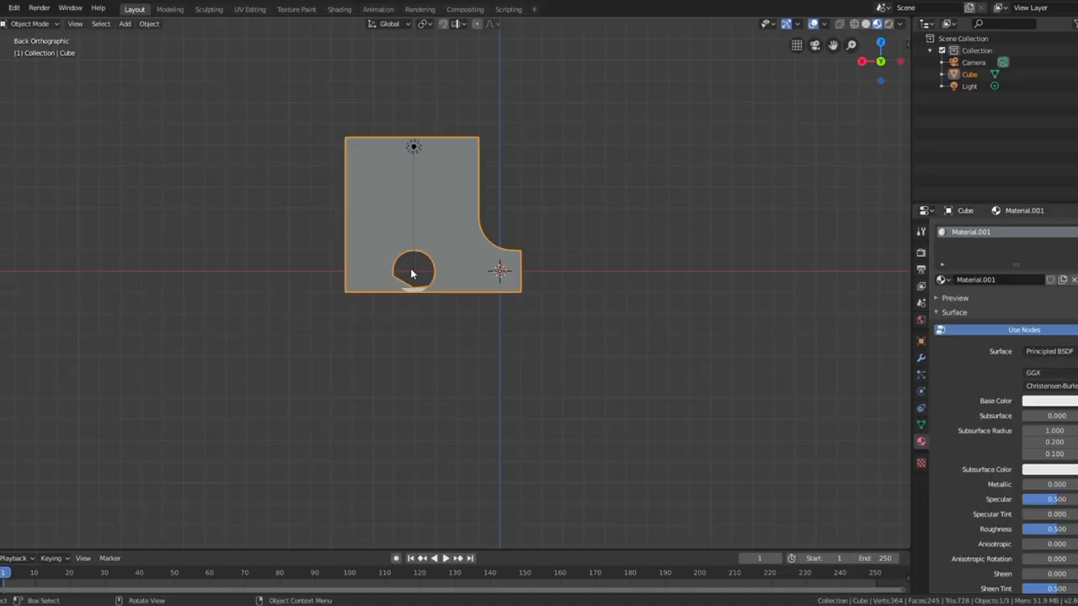
pyautogui.click(900, 62)
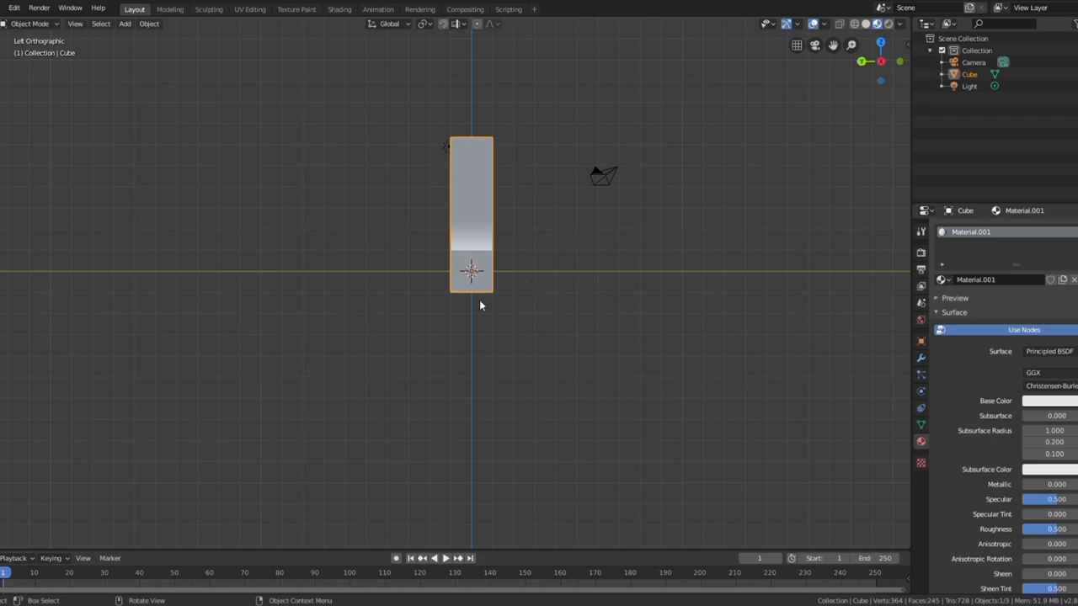
pyautogui.moveTo(588, 290); pyautogui.dragTo(534, 315, button='middle')
pyautogui.moveTo(607, 260); pyautogui.dragTo(587, 259, button='middle')
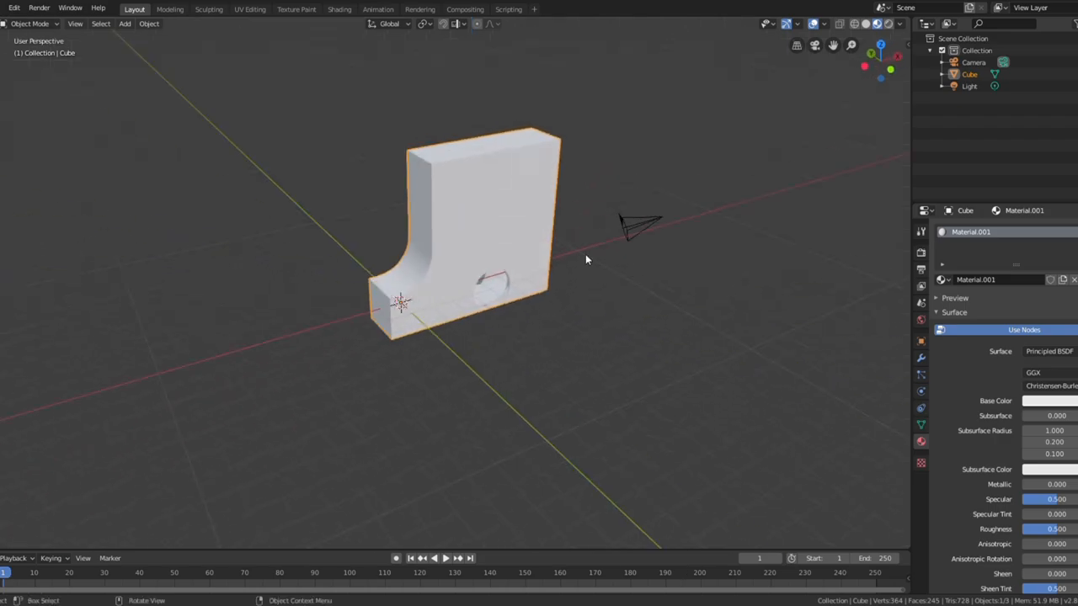
pyautogui.click(623, 224)
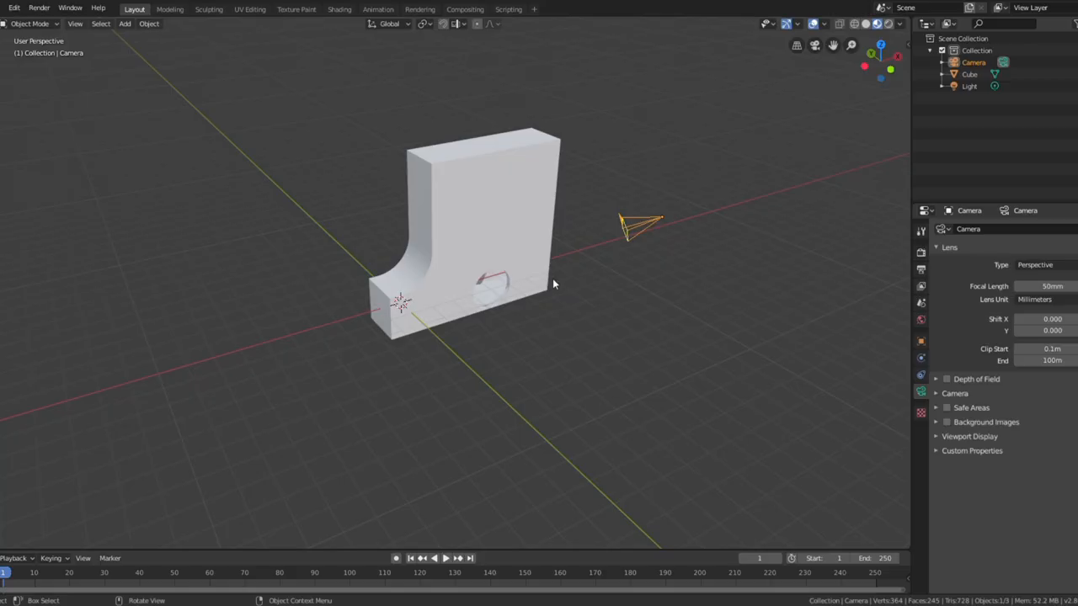
pyautogui.moveTo(553, 284); pyautogui.dragTo(597, 260, button='middle')
# Reselect the block and set its material's base color to a light orange with hue 0.102 and saturation 0.515.
pyautogui.click(441, 219)
pyautogui.click(920, 441)
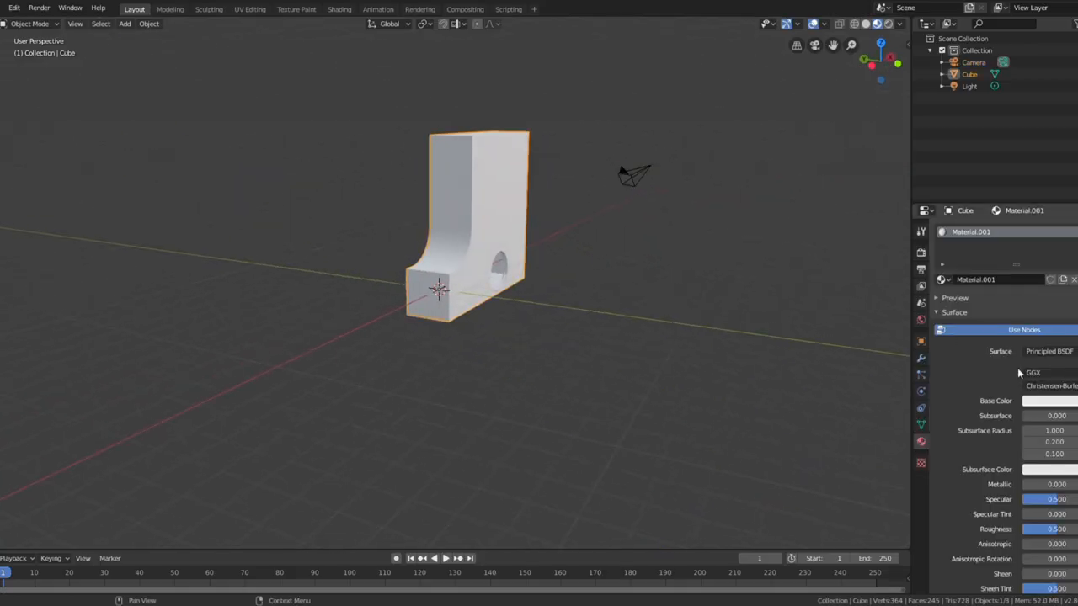
pyautogui.click(1048, 403)
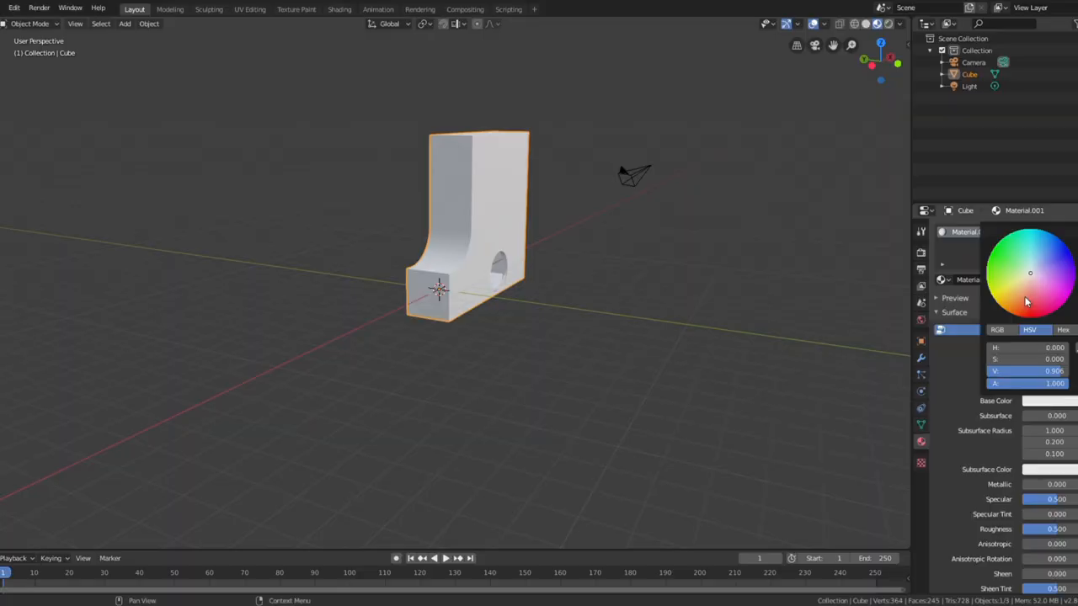
pyautogui.moveTo(1026, 302)
pyautogui.mouseDown()
pyautogui.moveTo(1070, 252)
pyautogui.moveTo(1063, 303)
pyautogui.moveTo(1029, 318)
pyautogui.moveTo(1041, 317)
pyautogui.moveTo(992, 295)
pyautogui.moveTo(1019, 295)
pyautogui.mouseUp()
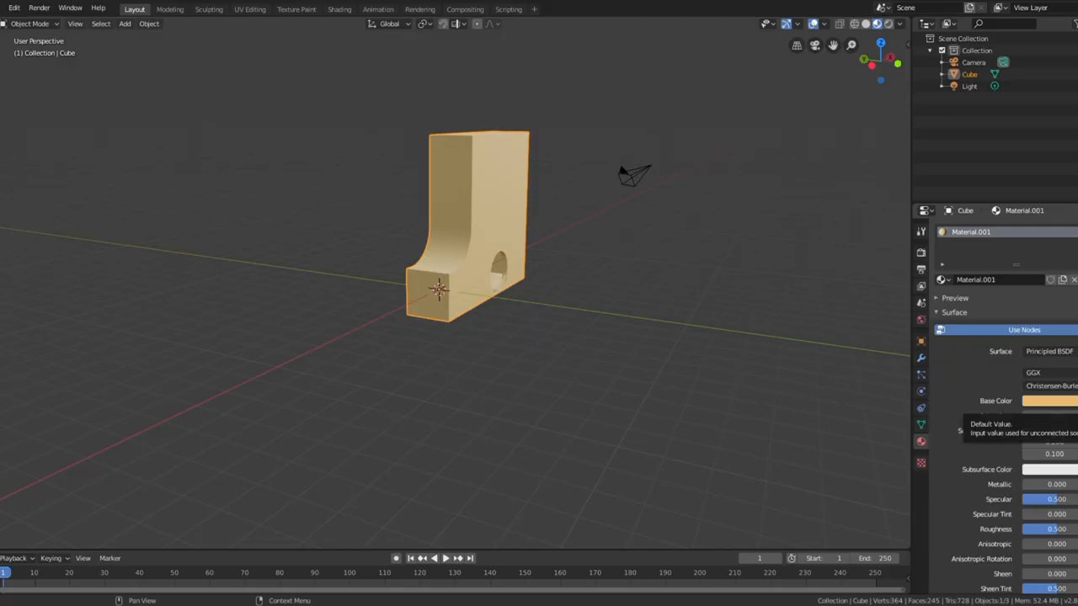
# Set the base color's saturation and value to 1 and reset the color to its default white.
pyautogui.click(1048, 400)
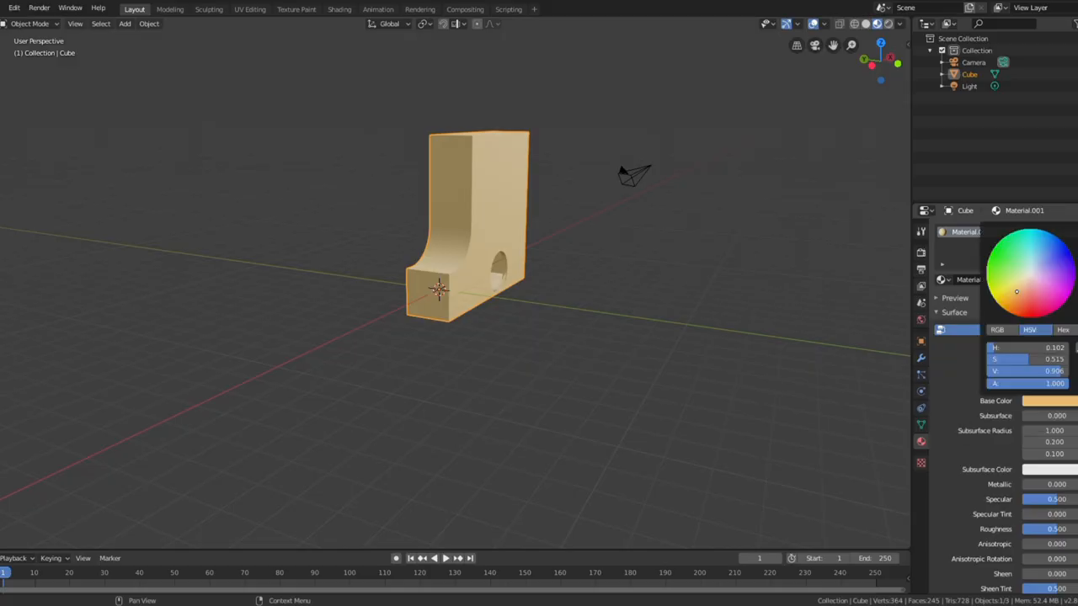
pyautogui.click(1058, 401)
pyautogui.doubleClick(1029, 359)
pyautogui.write('1')
pyautogui.press('Tab')
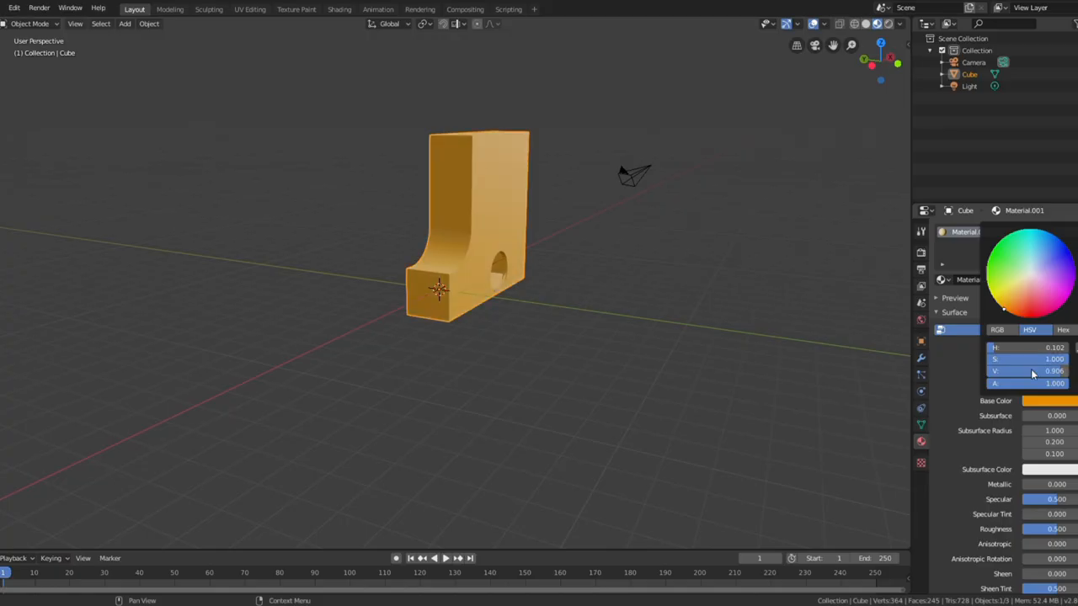
pyautogui.write('1')
pyautogui.press('Return')
pyautogui.press('BackSpace')
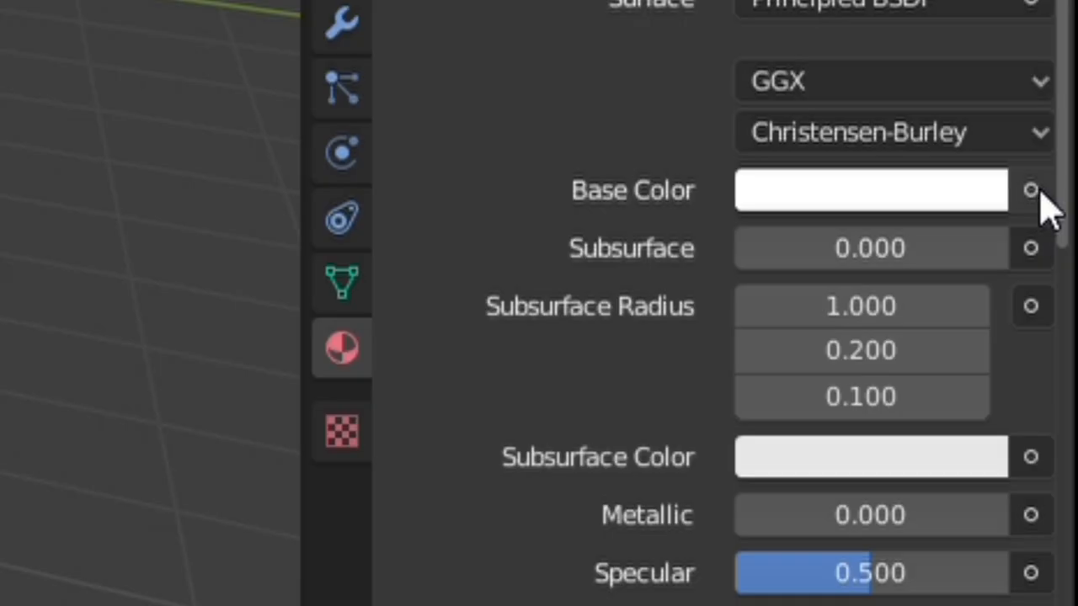
# Assign an Image Texture to the block's base color using tissu.jpg from d:\blender\tissue and check it on the faces.
pyautogui.click(1031, 191)
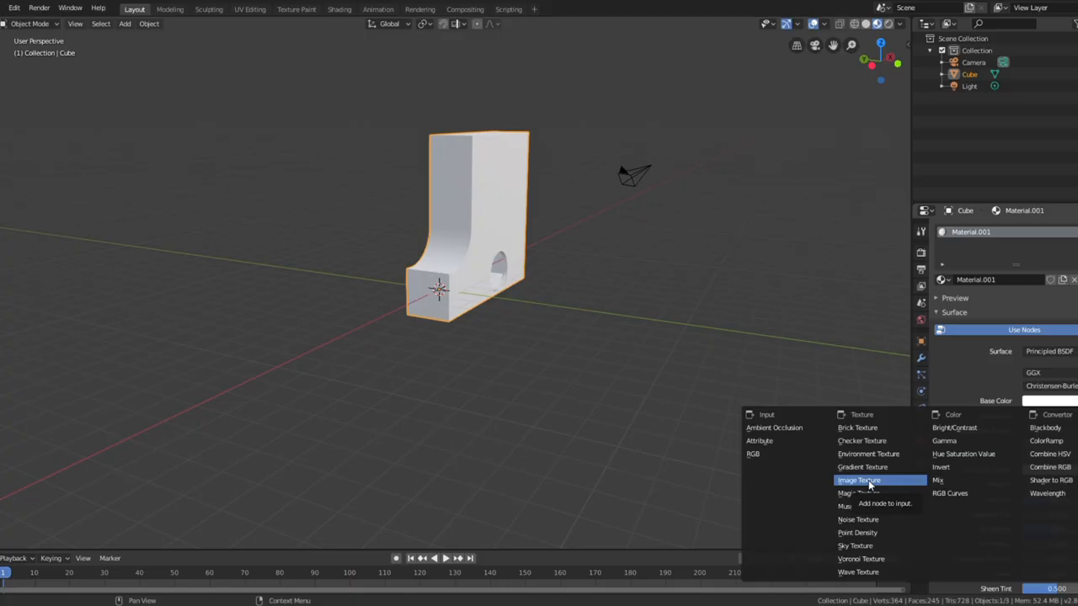
pyautogui.click(868, 480)
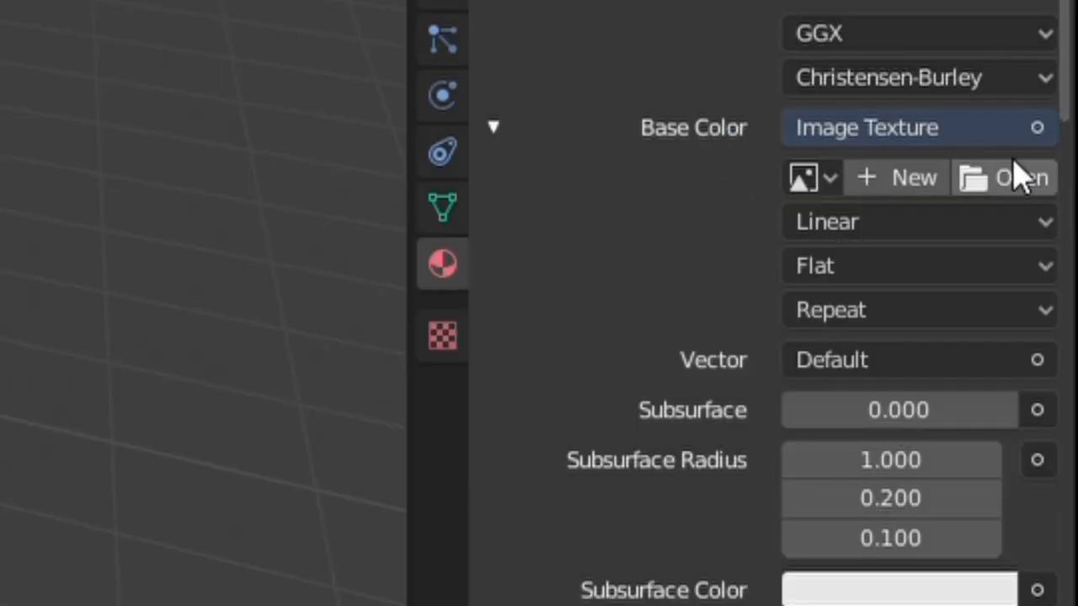
pyautogui.click(1015, 181)
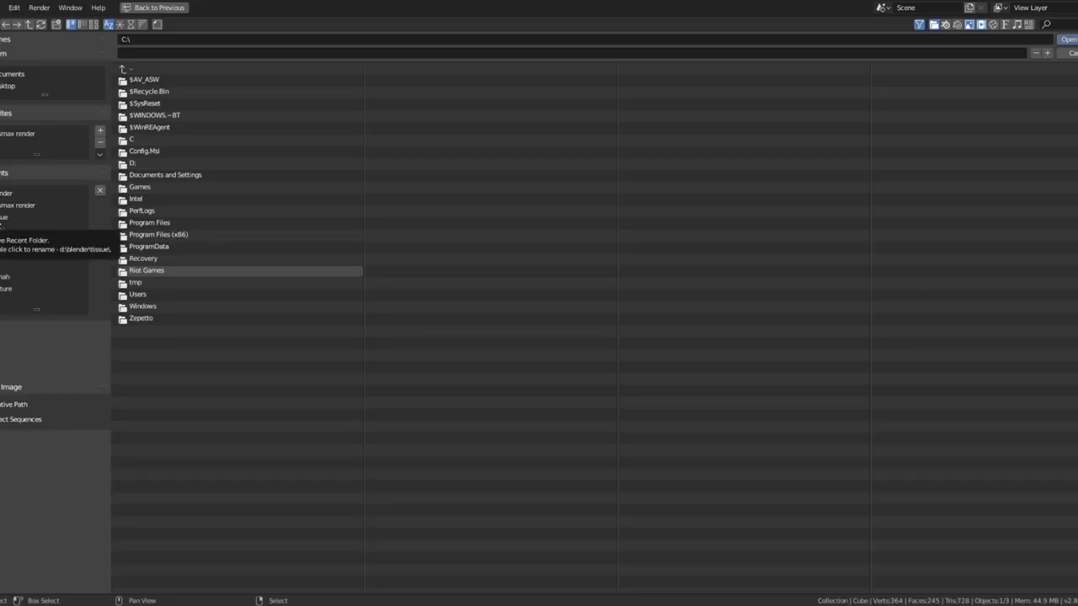
pyautogui.click(2, 217)
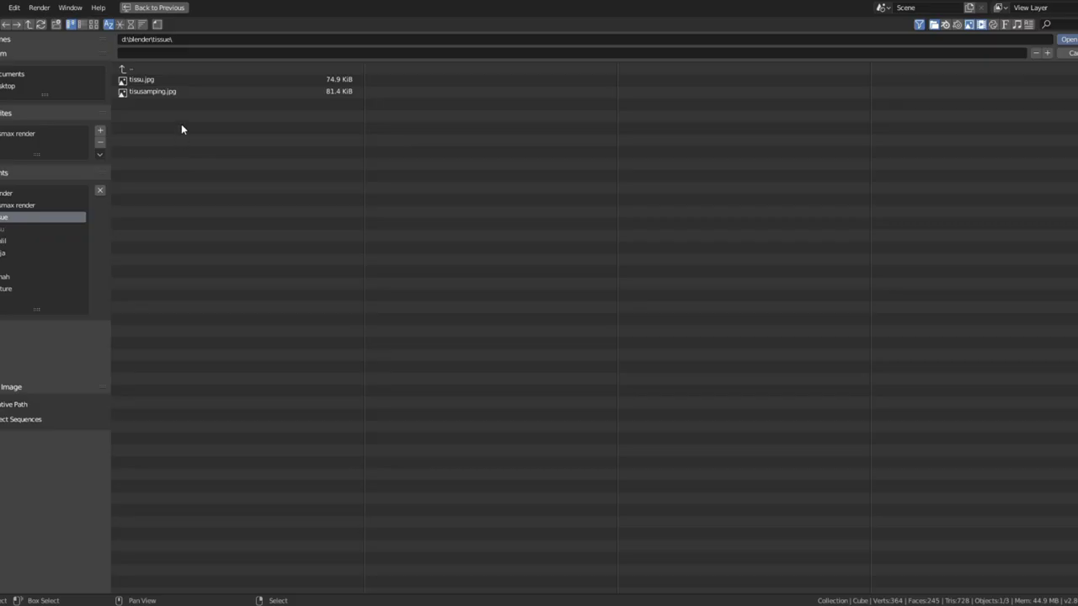
pyautogui.click(145, 80)
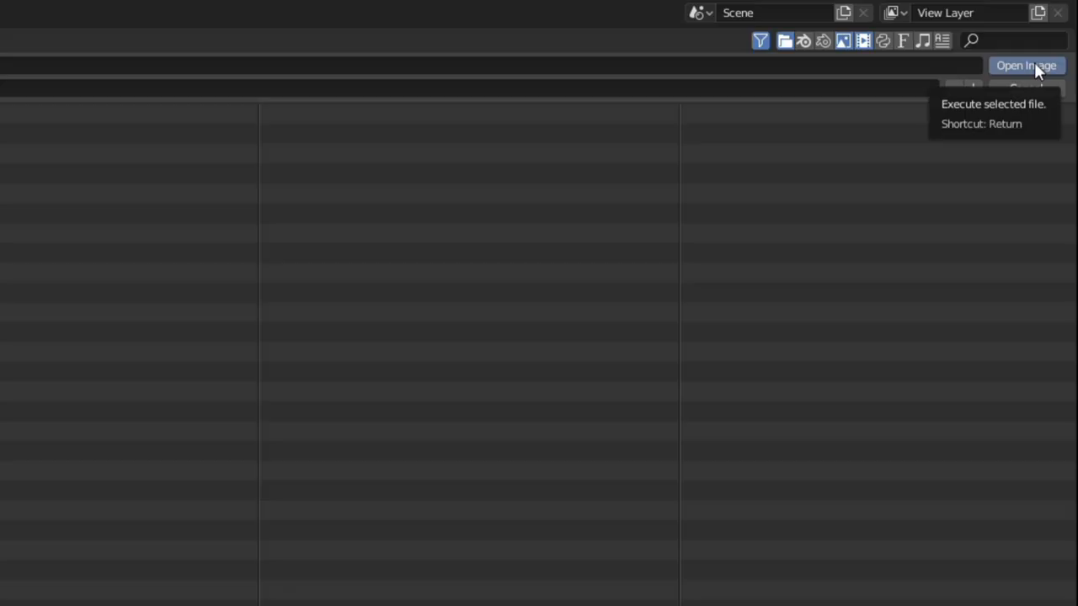
pyautogui.click(1035, 65)
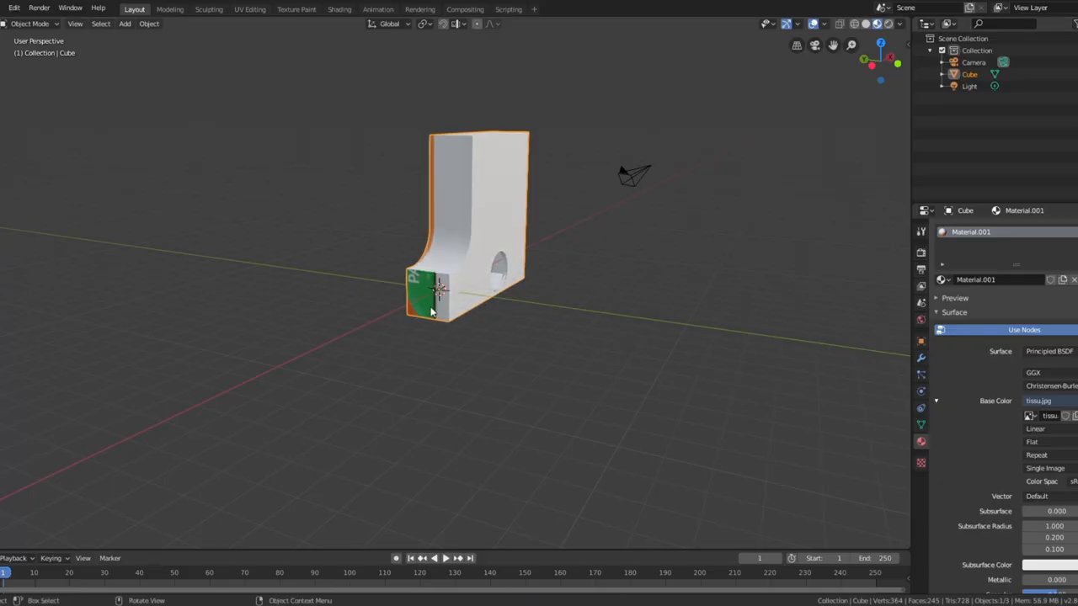
pyautogui.scroll(3, 429, 305)
pyautogui.scroll(-3, 429, 303)
pyautogui.moveTo(555, 226); pyautogui.dragTo(361, 234, button='middle')
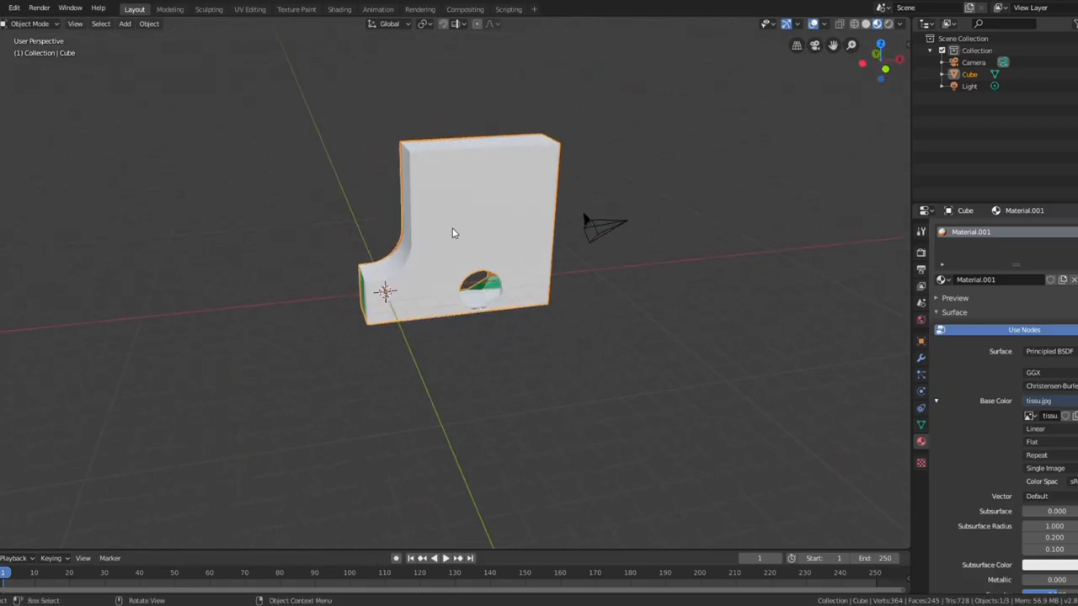
pyautogui.moveTo(449, 212); pyautogui.dragTo(488, 226, button='middle')
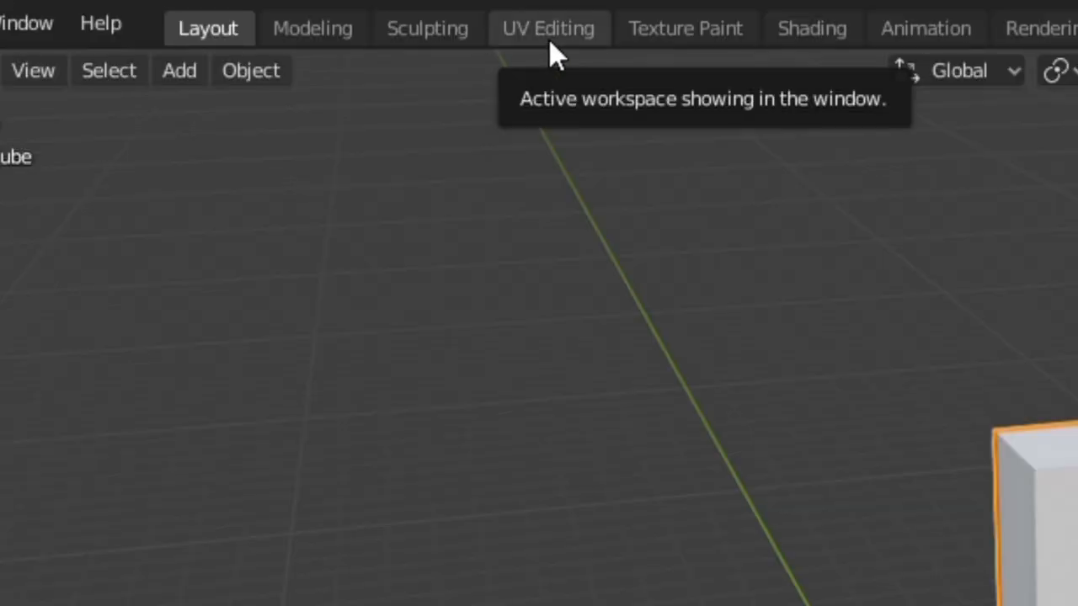
# Switch to the UV Editing workspace and show the block in front orthographic view.
pyautogui.click(541, 33)
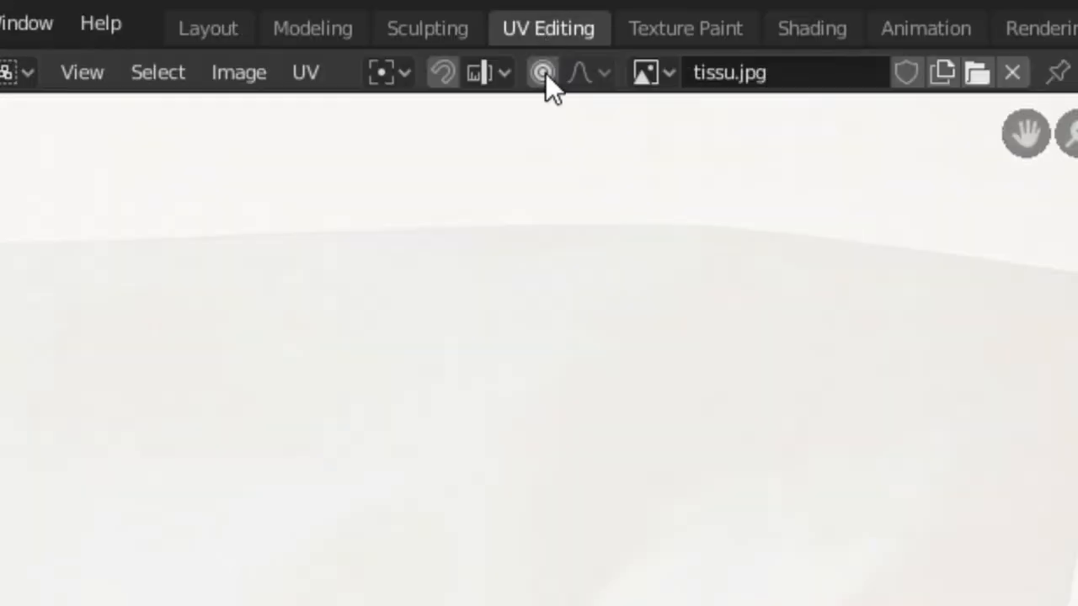
pyautogui.scroll(-2, 252, 303)
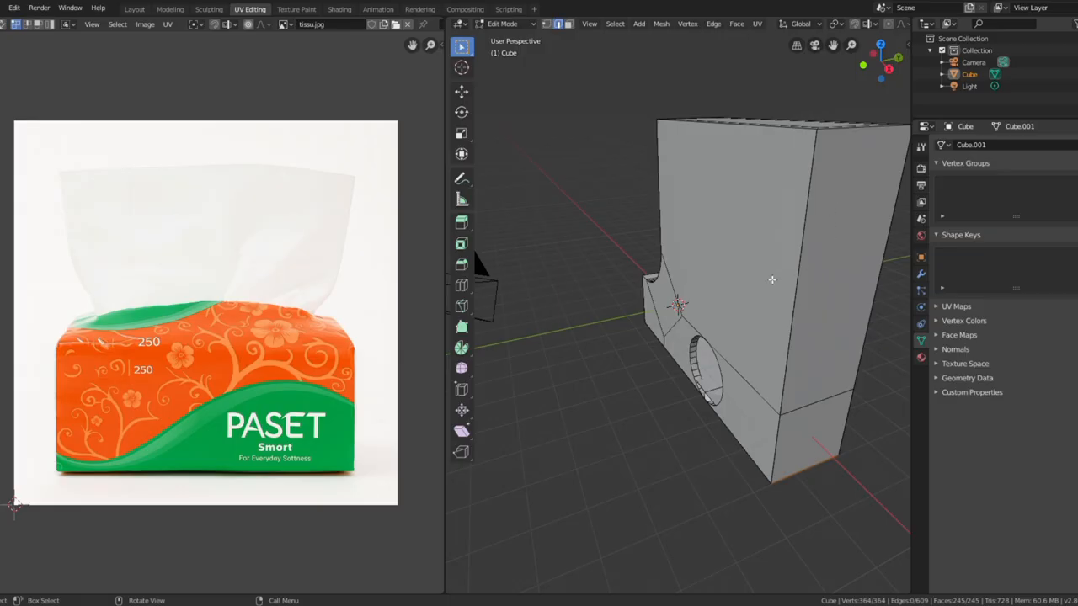
pyautogui.moveTo(694, 254); pyautogui.dragTo(730, 255, button='middle')
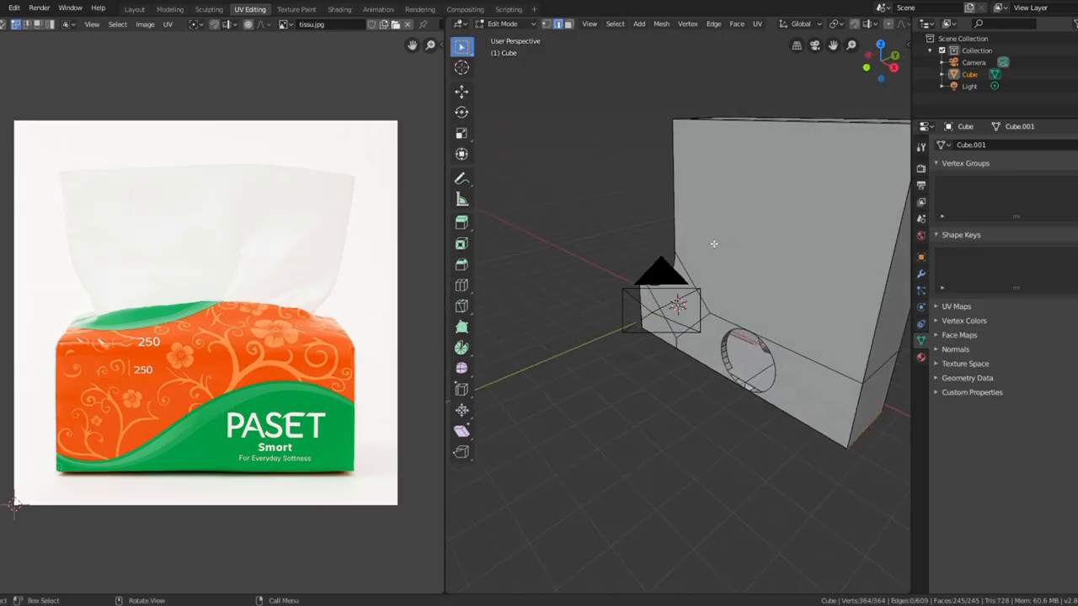
pyautogui.moveTo(866, 67); pyautogui.dragTo(871, 71)
pyautogui.click(870, 72)
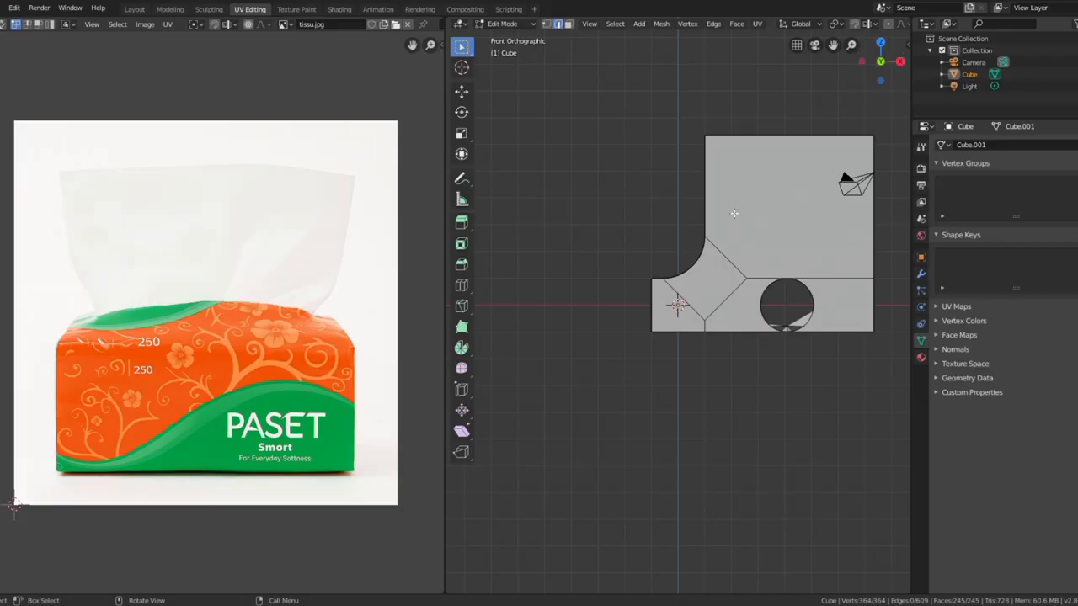
pyautogui.keyDown('shift'); pyautogui.moveTo(778, 216); pyautogui.dragTo(700, 229, button='middle'); pyautogui.keyUp('shift')
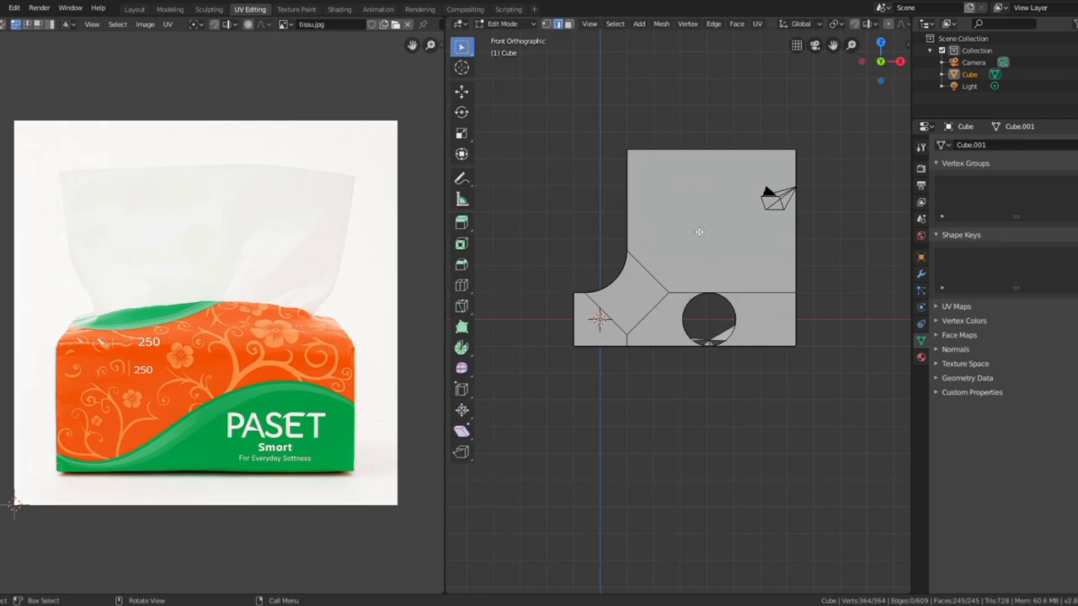
# Select only the large upper front face in face mode and UV-map it with Project From View.
pyautogui.press('3')
pyautogui.hotkey('alt', 'a')
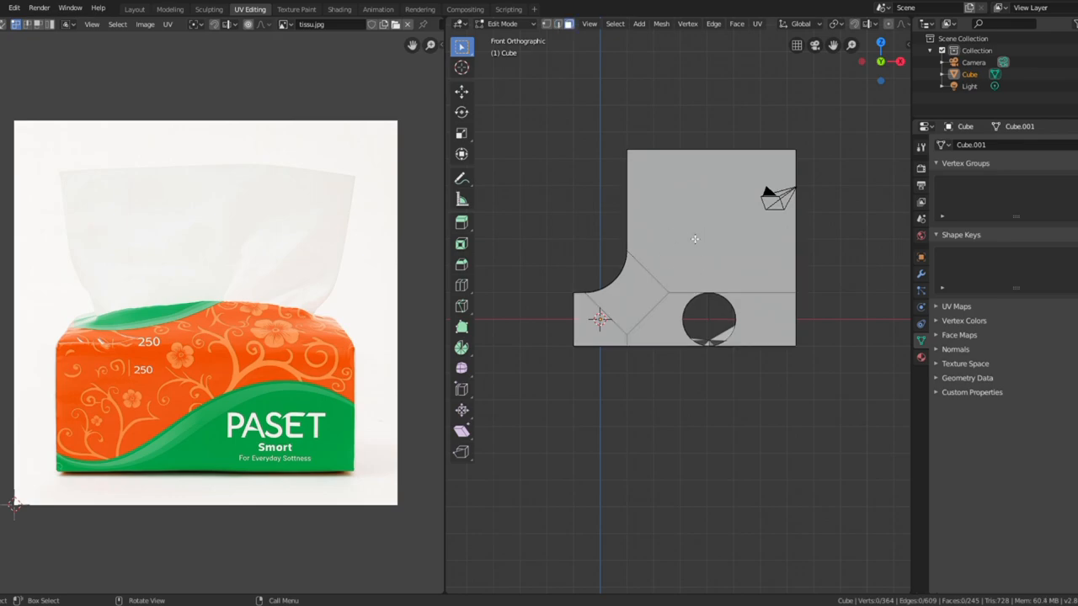
pyautogui.click(687, 201)
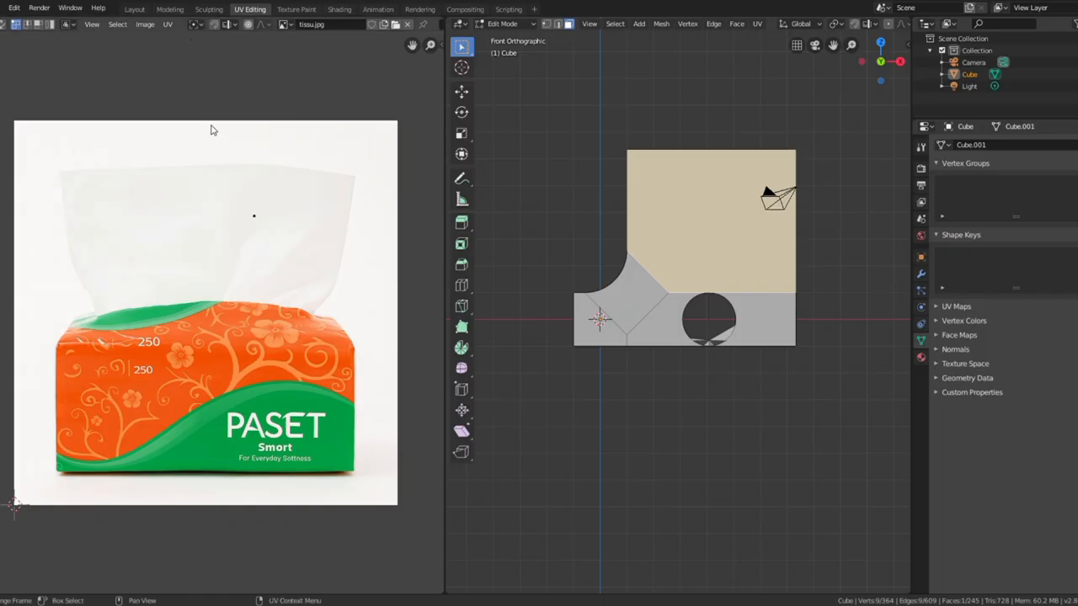
pyautogui.scroll(-2, 218, 149)
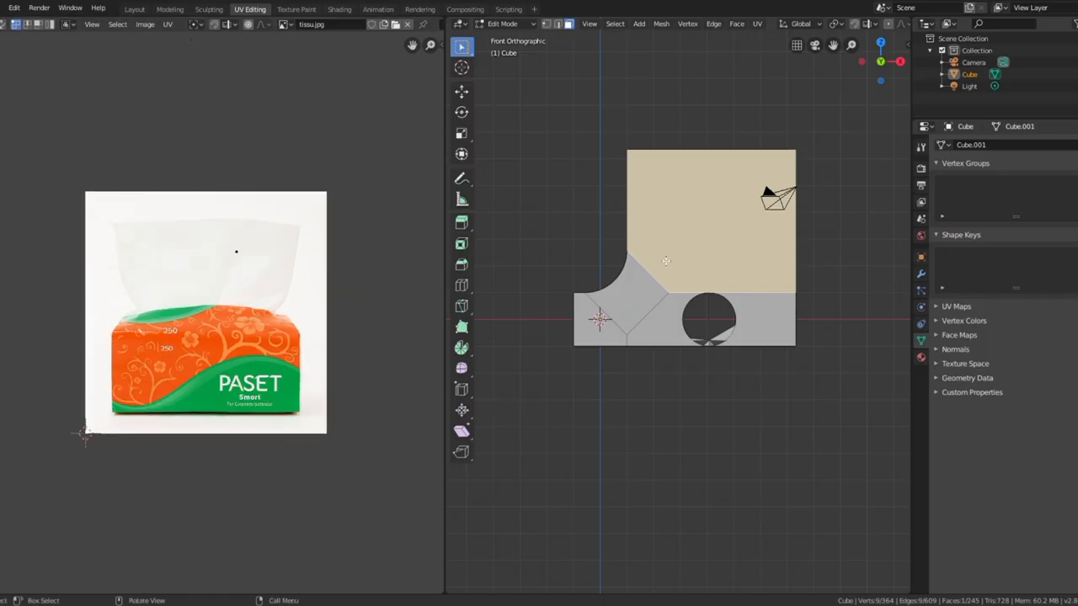
pyautogui.press('u')
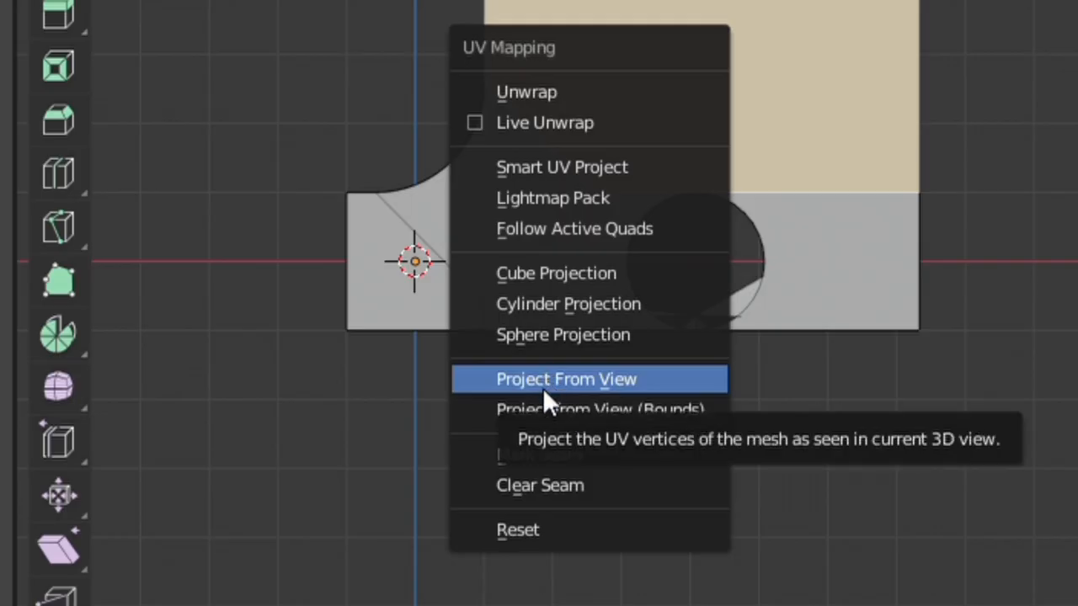
pyautogui.click(542, 383)
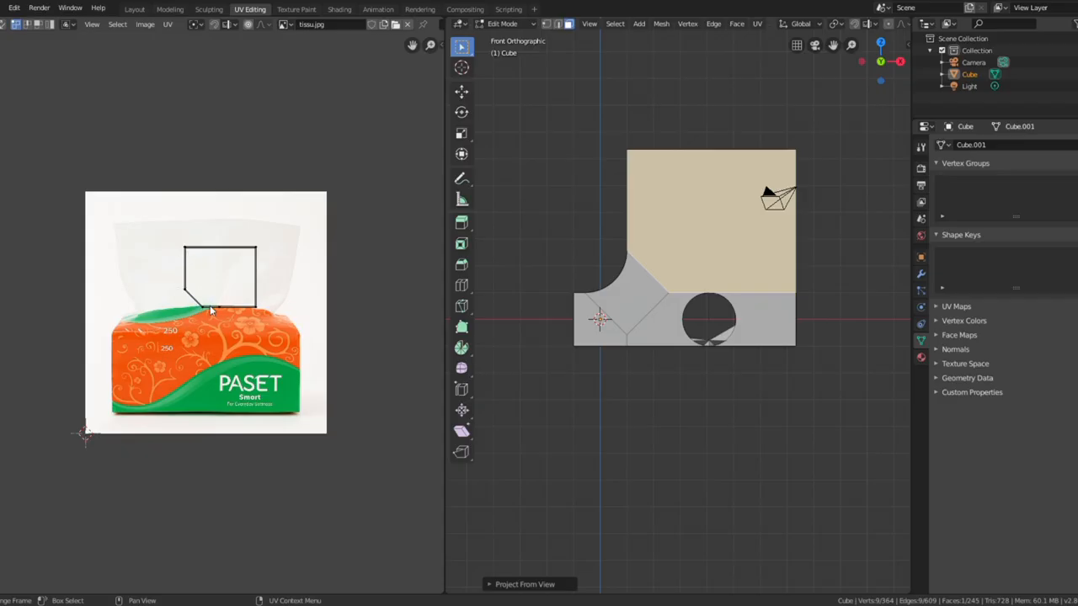
# Select the face's entire UV island and move it down along Y by about 0.38 onto the printed front of the tissue pack.
pyautogui.press('a')
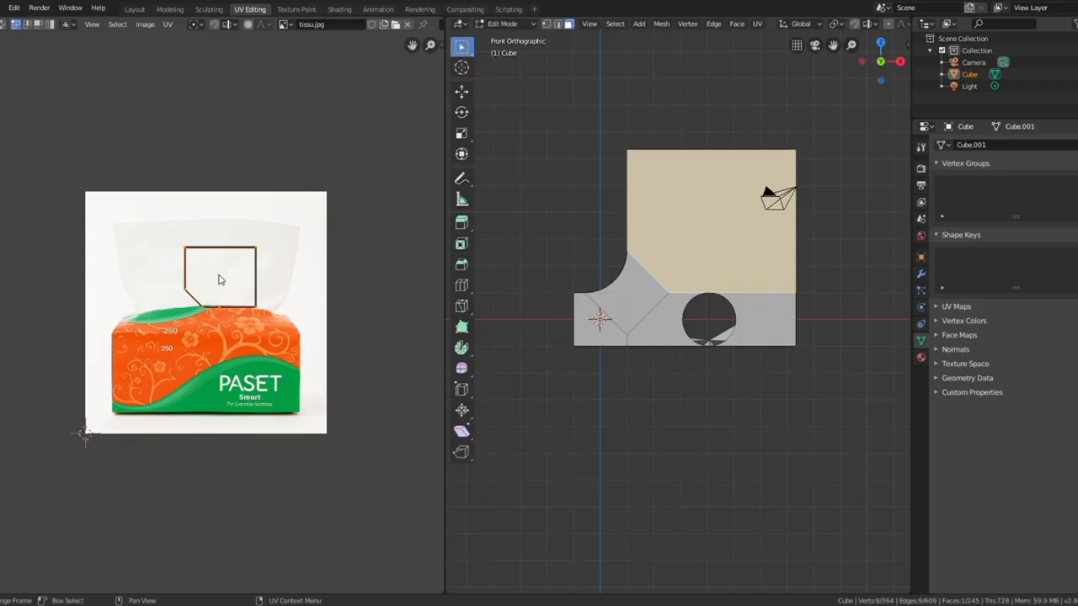
pyautogui.press('g')
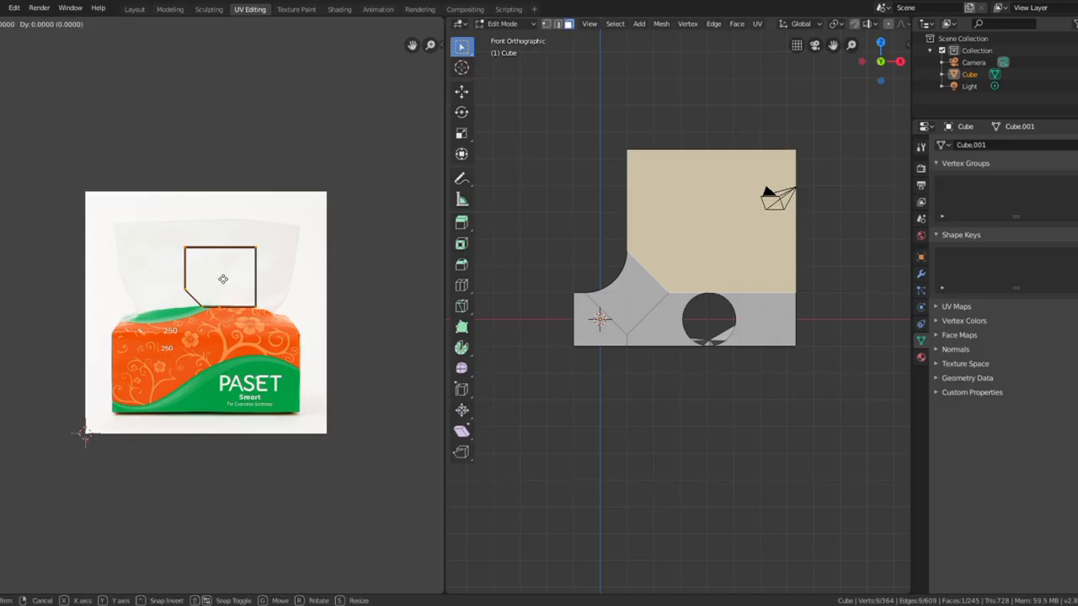
pyautogui.press('x')
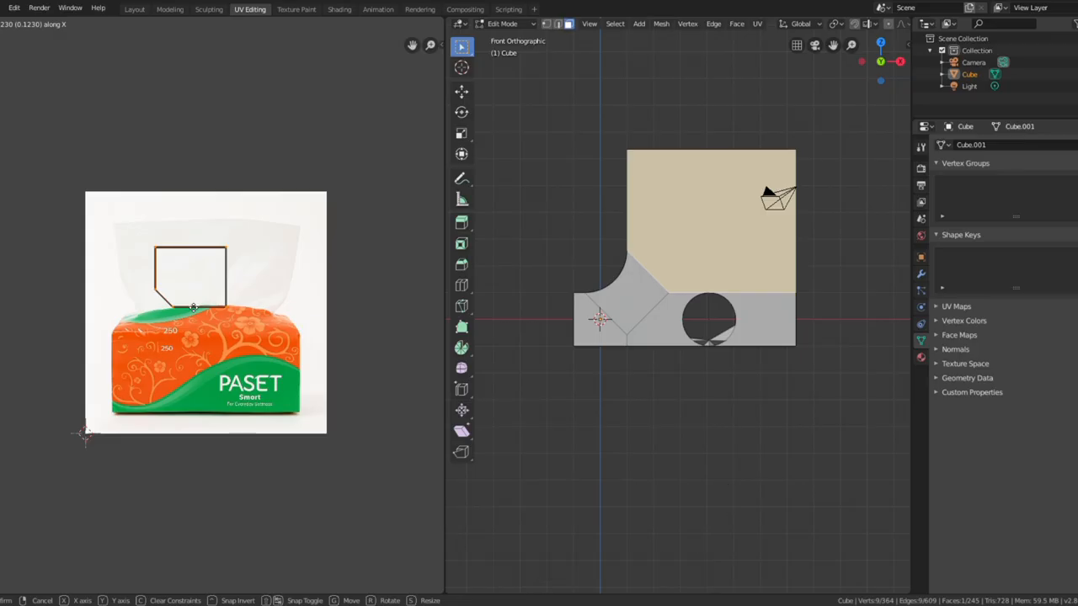
pyautogui.rightClick(197, 306)
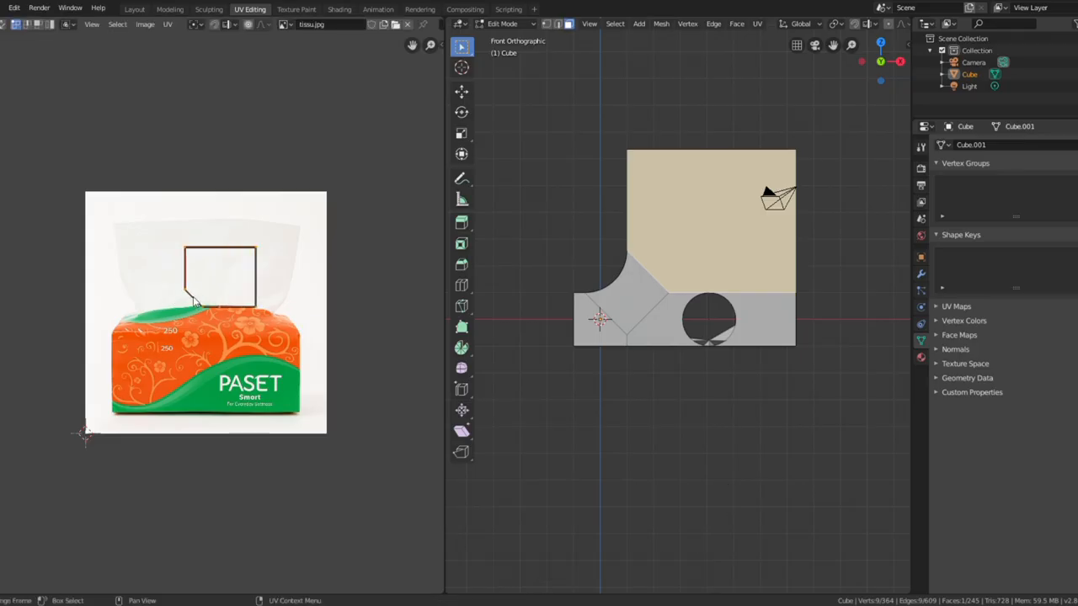
pyautogui.press('g')
pyautogui.press('y')
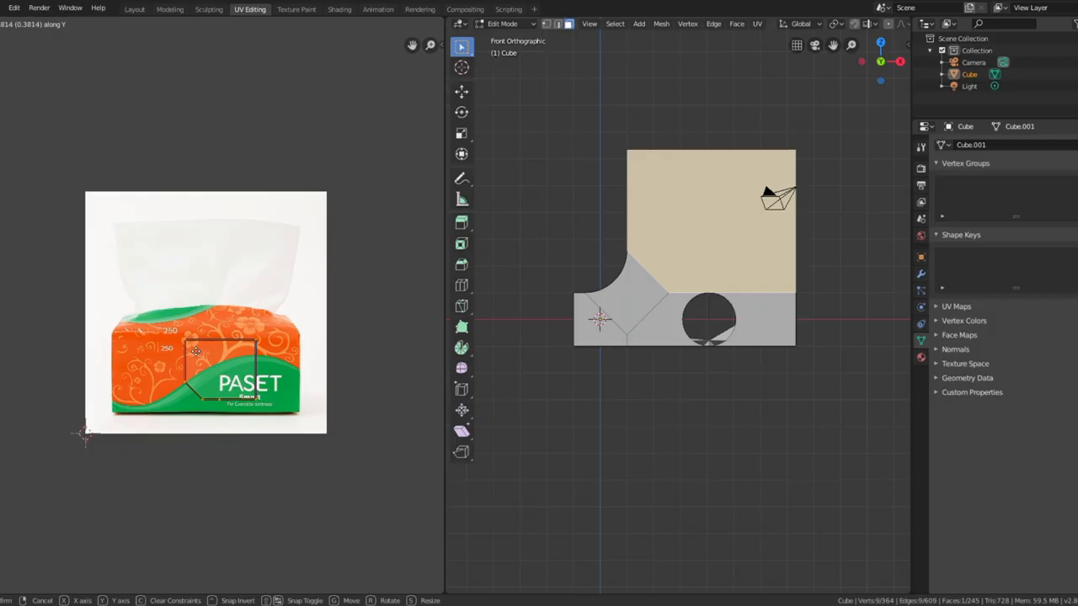
pyautogui.click(190, 348)
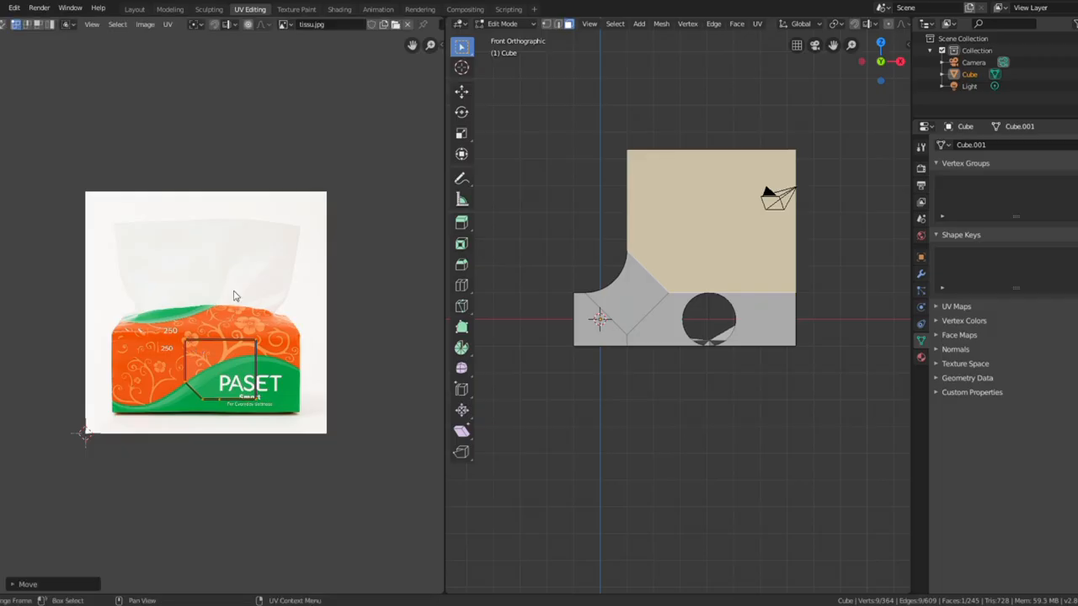
# Switch the 3D viewport to Material Preview shading so the image texture is displayed on the block.
pyautogui.scroll(-2, 879, 25)
pyautogui.scroll(-5, 879, 25)
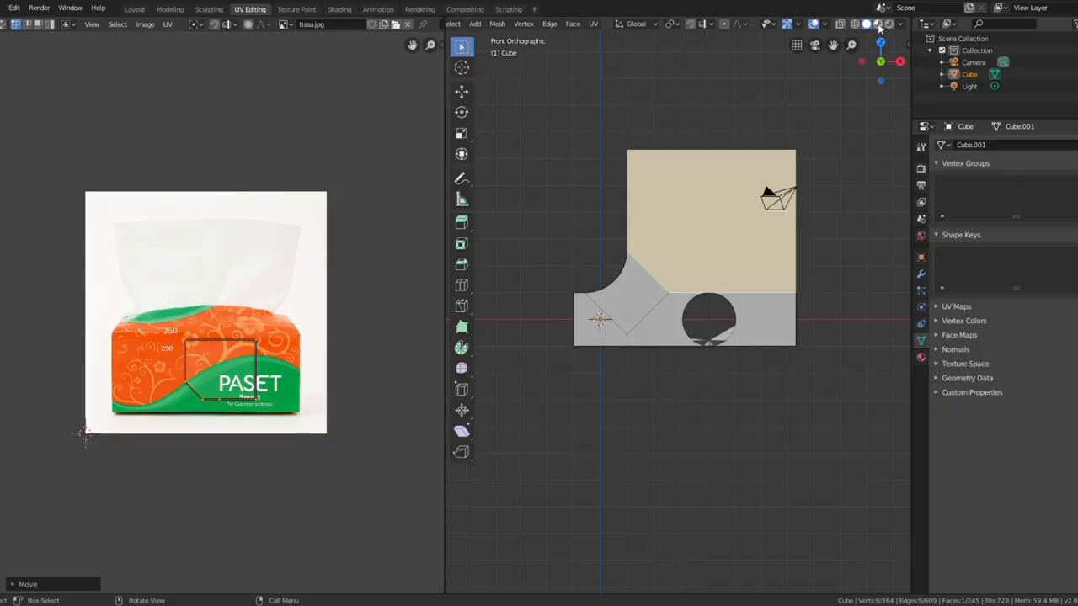
pyautogui.click(877, 24)
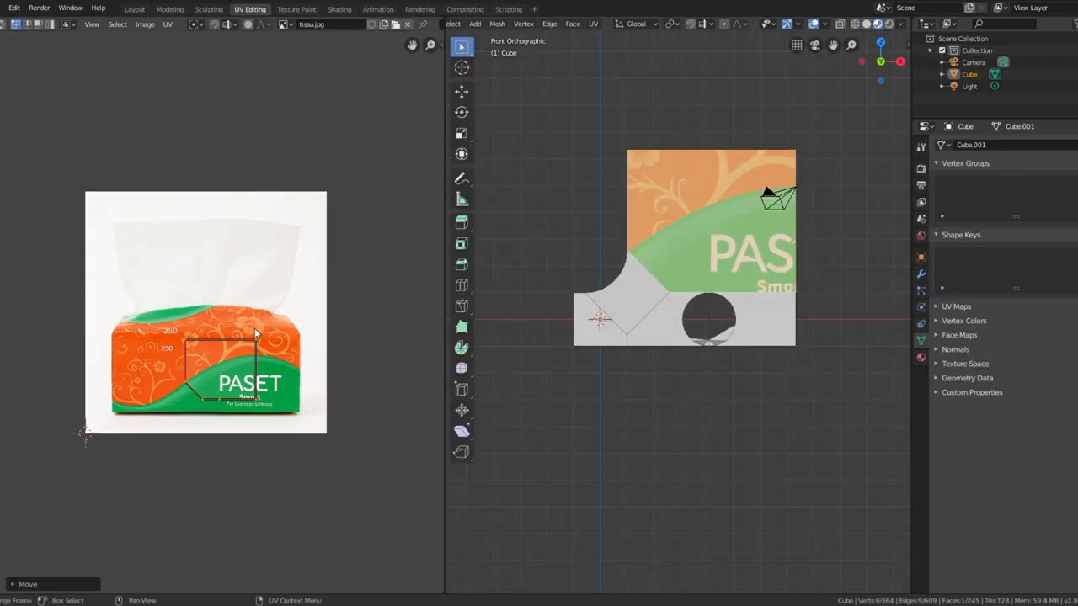
# Stretch the UV island along X to about twice its width and reposition it over the pack's printed front.
pyautogui.press('g')
pyautogui.press('x')
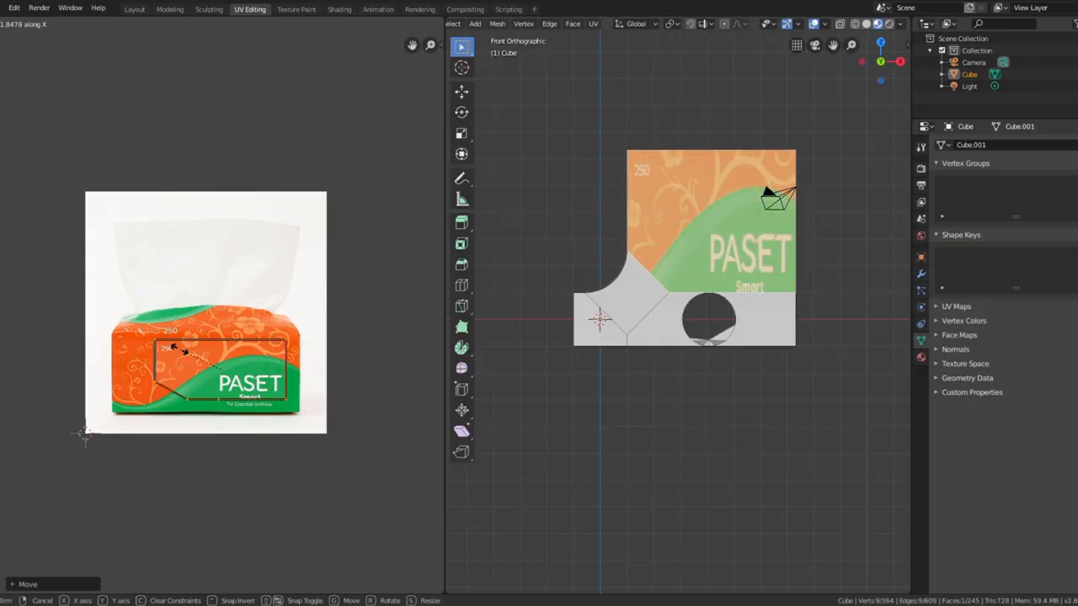
pyautogui.click(181, 352)
pyautogui.press('g')
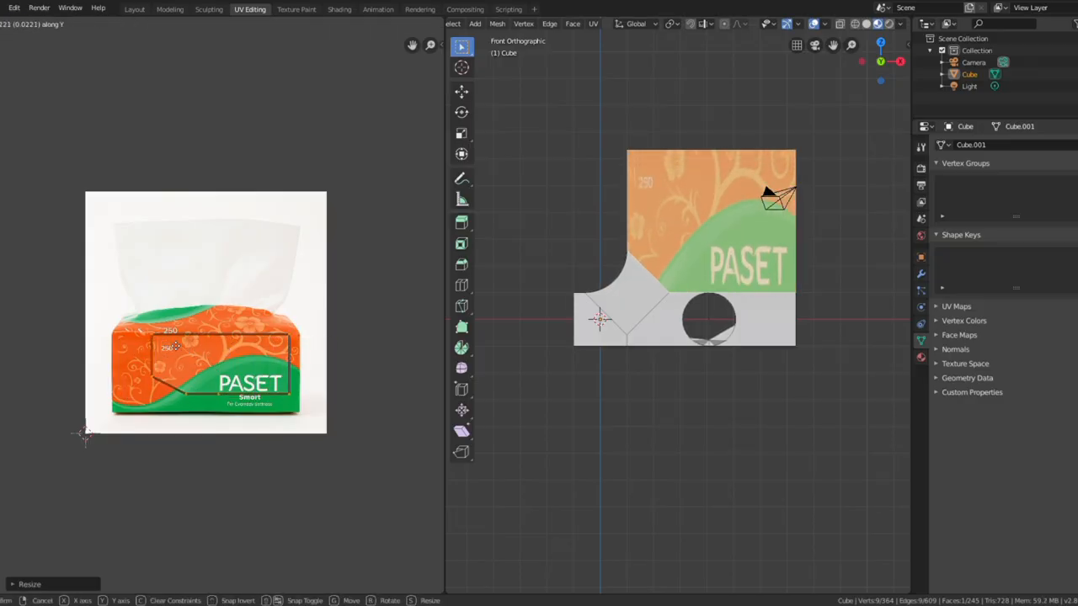
pyautogui.click(167, 347)
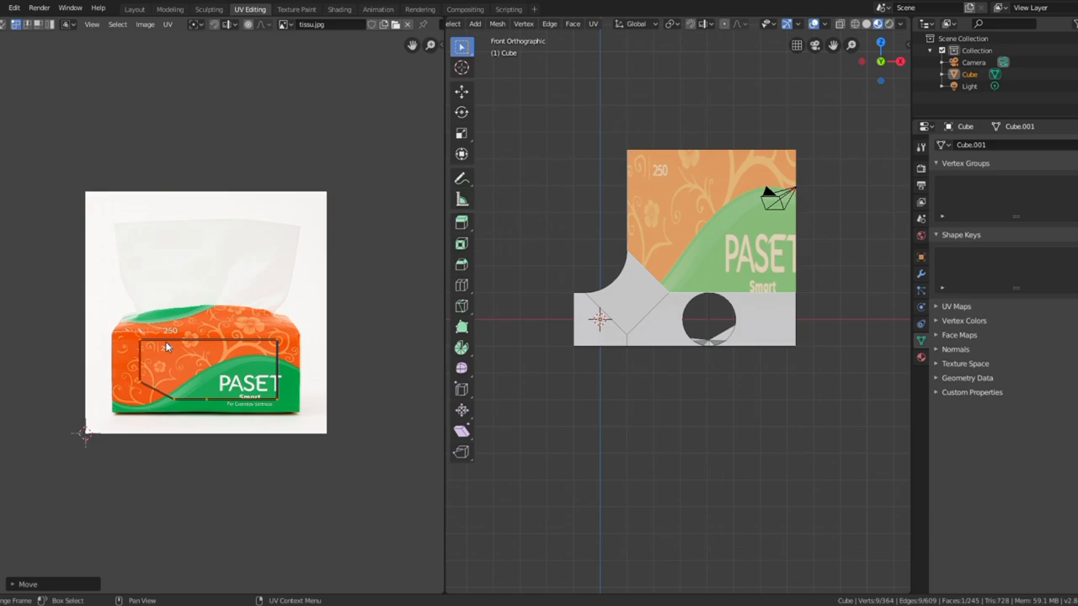
# Align the UV island with the pack's printed front and scale it uniformly by about 1.3 to cover the artwork.
pyautogui.press('g')
pyautogui.press('x')
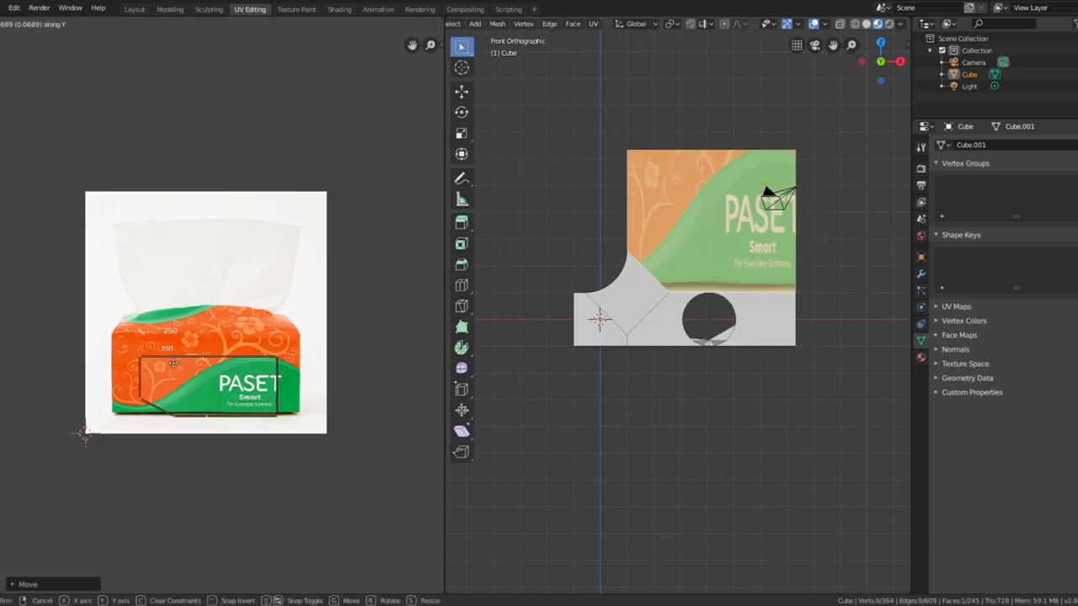
pyautogui.click(167, 347)
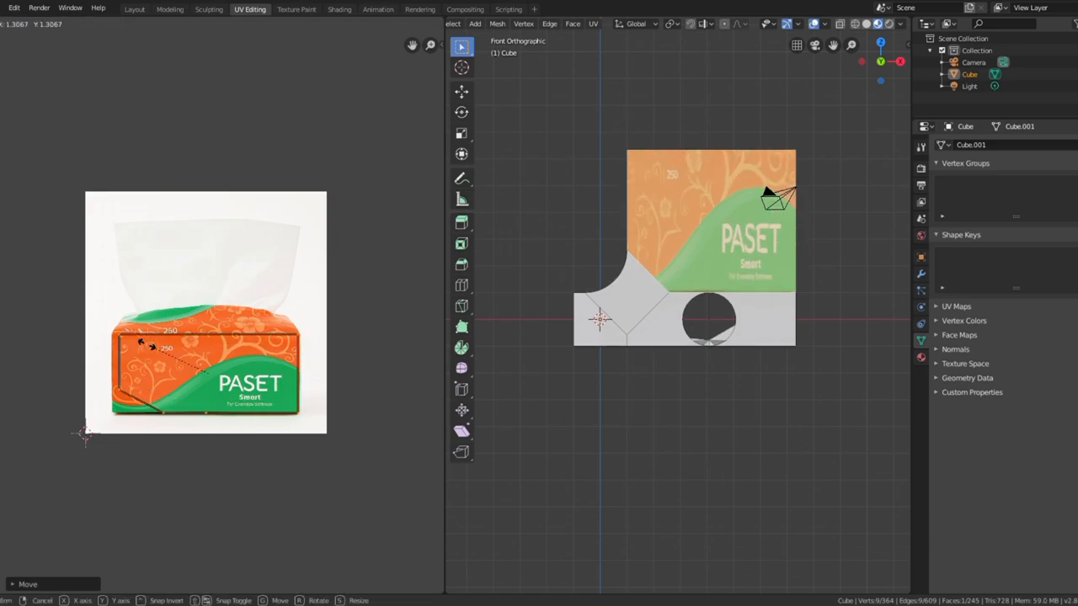
pyautogui.click(793, 168)
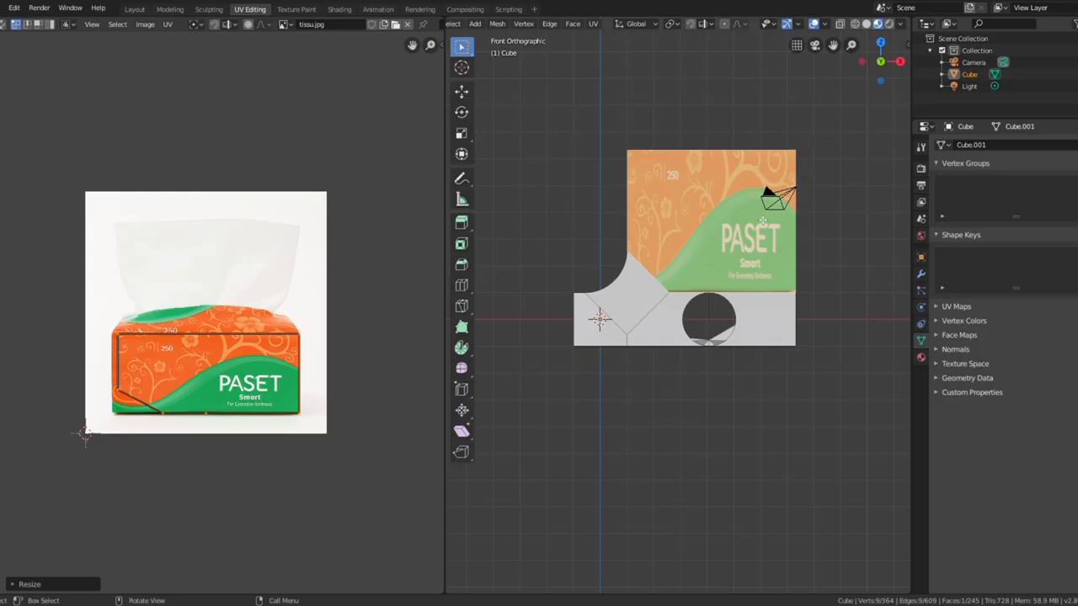
# Return to Object Mode and inspect the textured block from an angled perspective view.
pyautogui.press('Tab')
pyautogui.moveTo(744, 231); pyautogui.dragTo(719, 216, button='middle')
pyautogui.scroll(2, 727, 210)
pyautogui.scroll(-2, 745, 206)
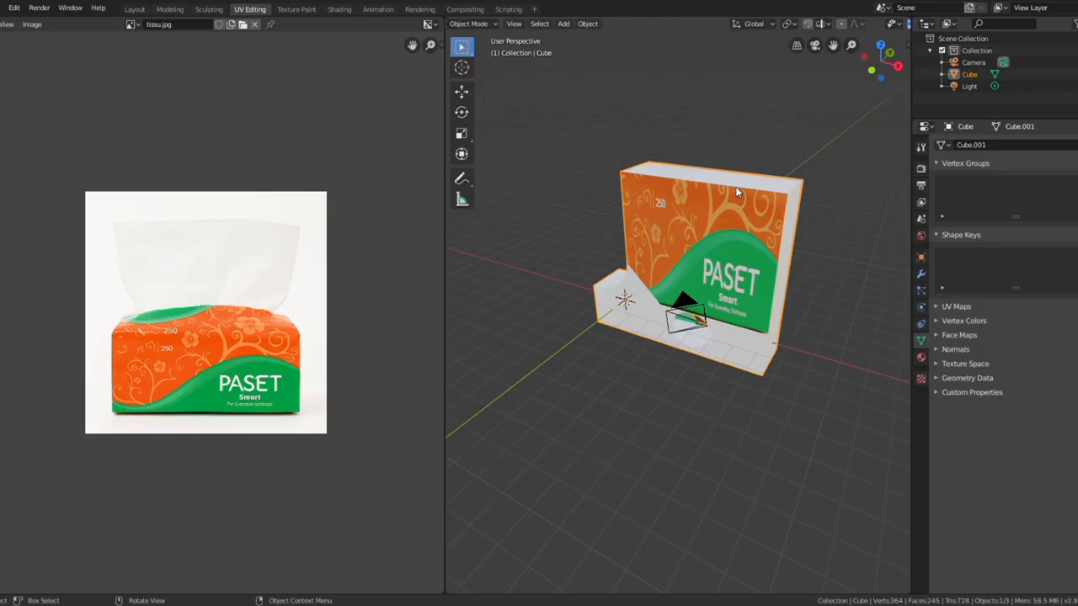
pyautogui.scroll(-1, 548, 211)
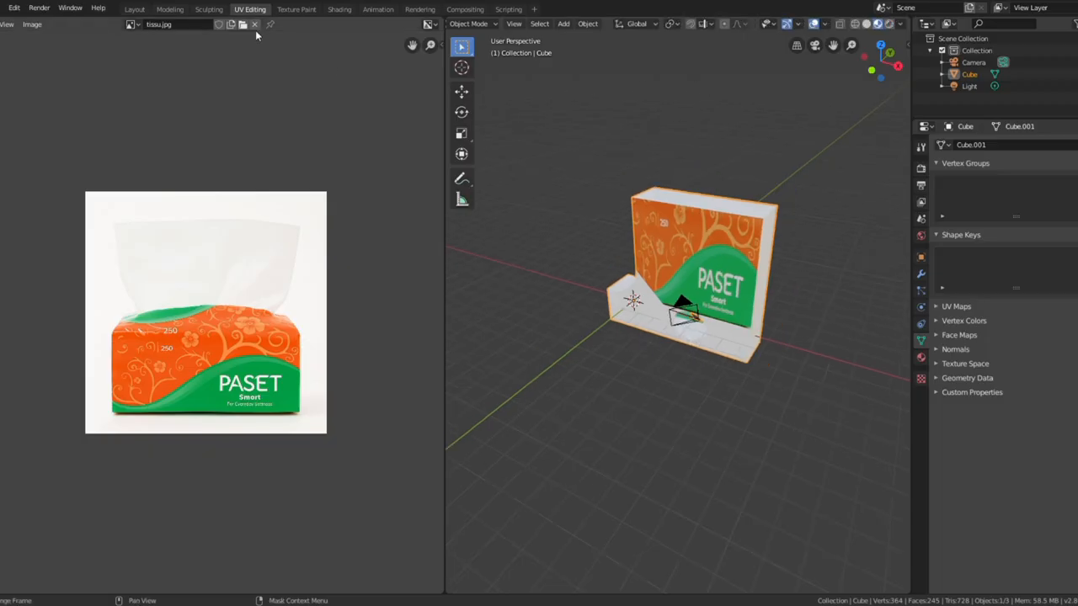
# Switch to the Layout workspace and examine the textured front of the block in perspective.
pyautogui.click(136, 10)
pyautogui.moveTo(635, 183); pyautogui.dragTo(543, 168, button='middle')
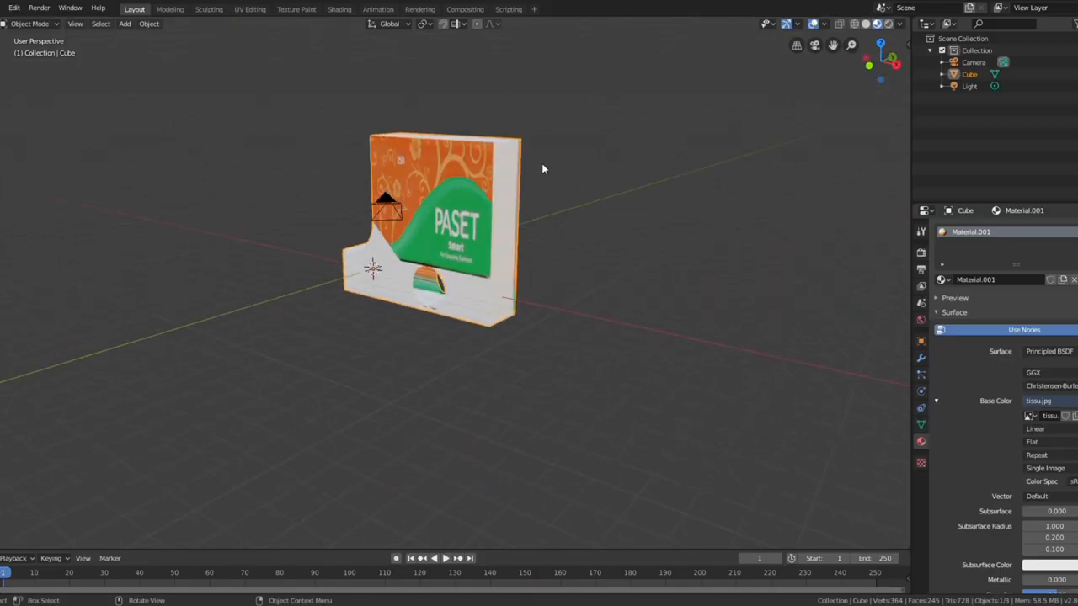
pyautogui.moveTo(408, 181); pyautogui.dragTo(466, 171, button='middle')
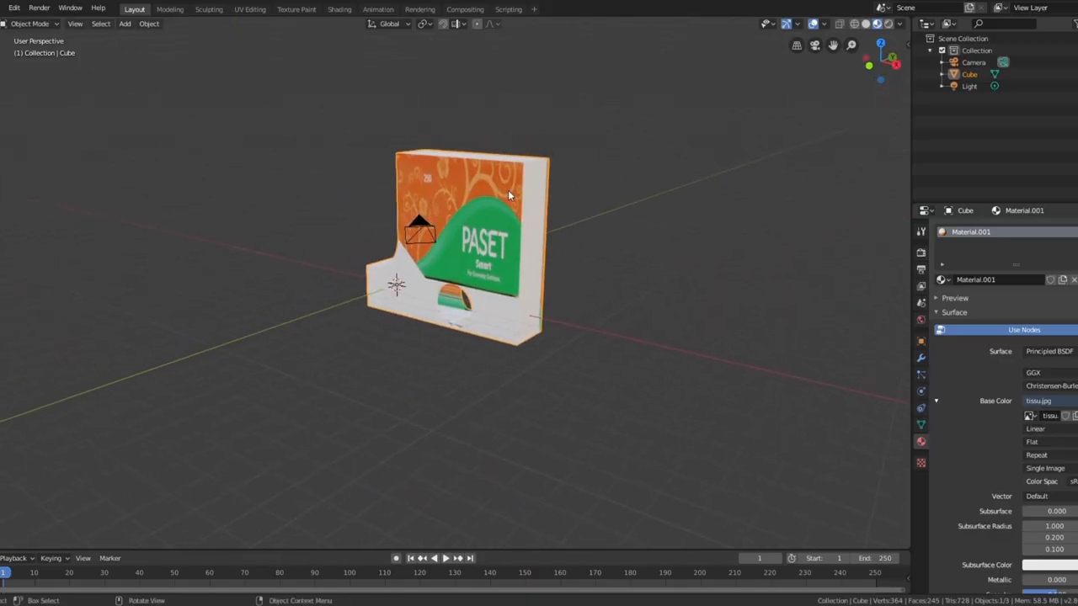